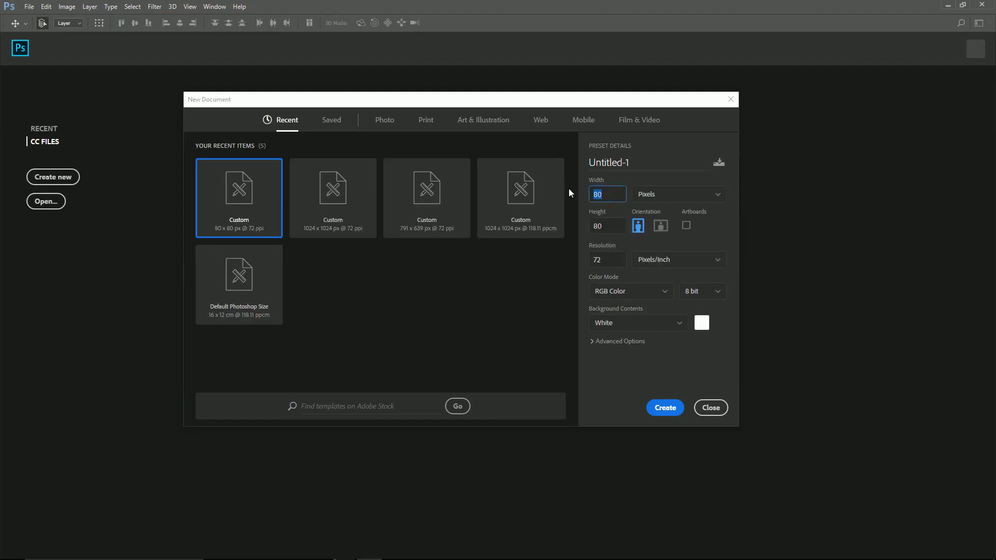
Step: Create a new document 1024 pixels wide and 1024 pixels high
type("1024")
key("Tab")
type("1024")
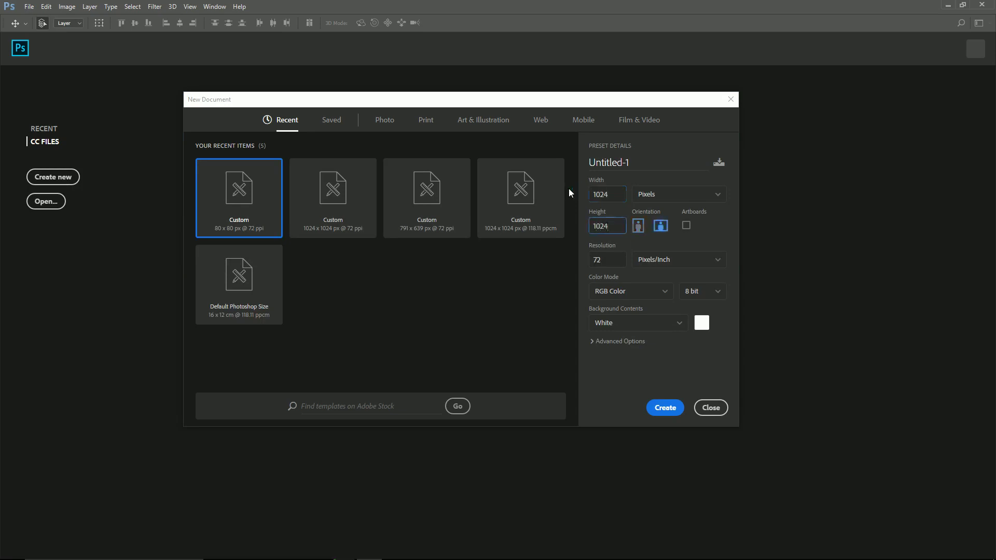
key("Tab")
left_click(666, 408)
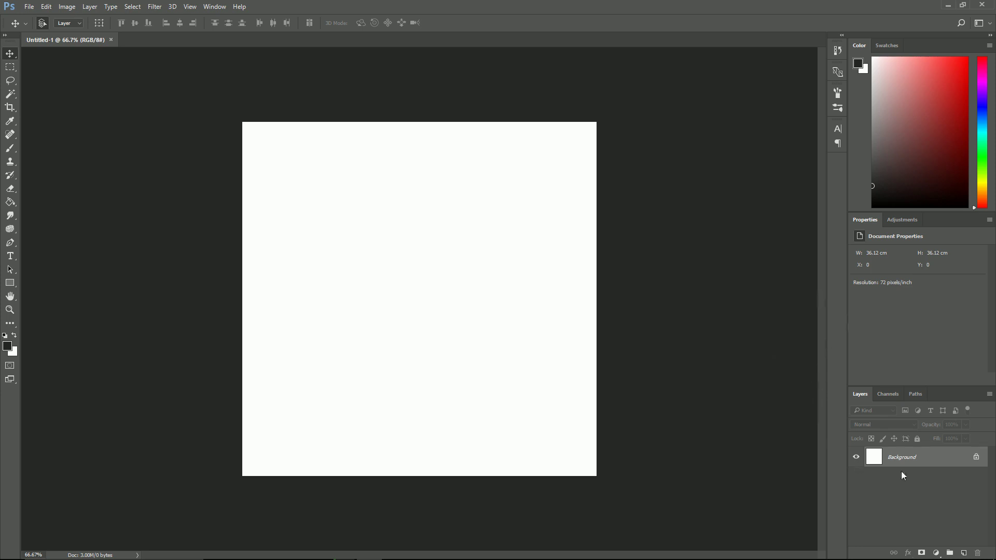
Step: Add a new layer and set the Rectangle tool's fill to white
left_click(964, 553)
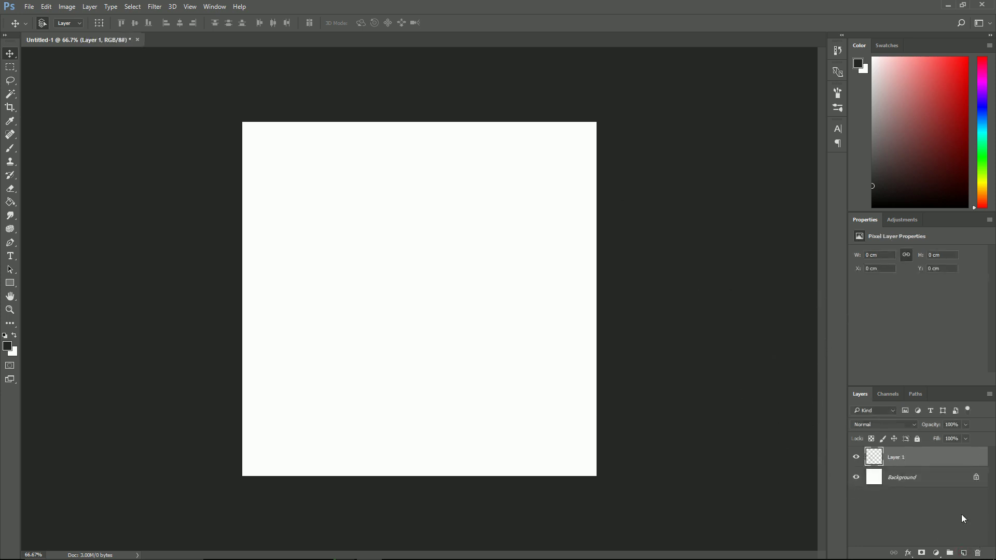
left_click(15, 284)
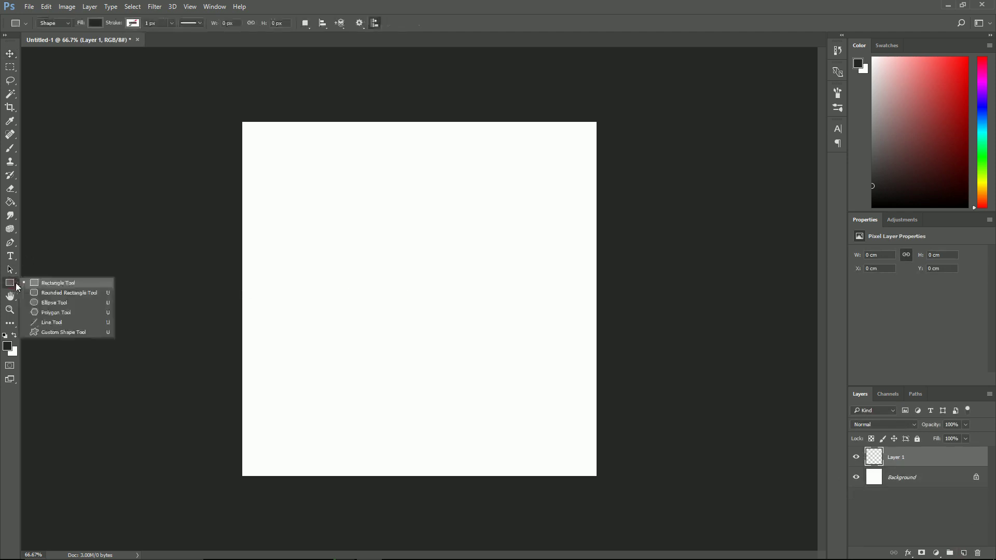
left_click(69, 286)
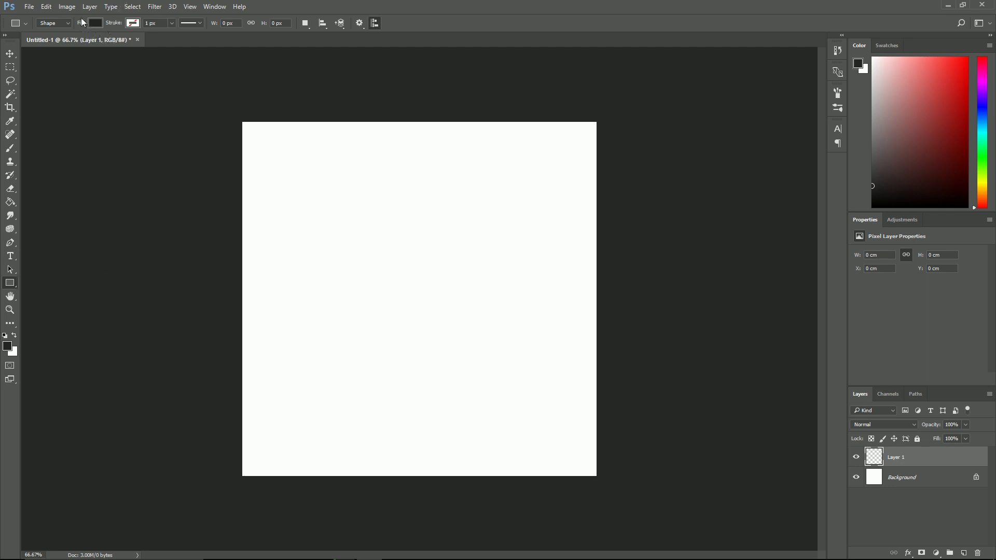
left_click(95, 23)
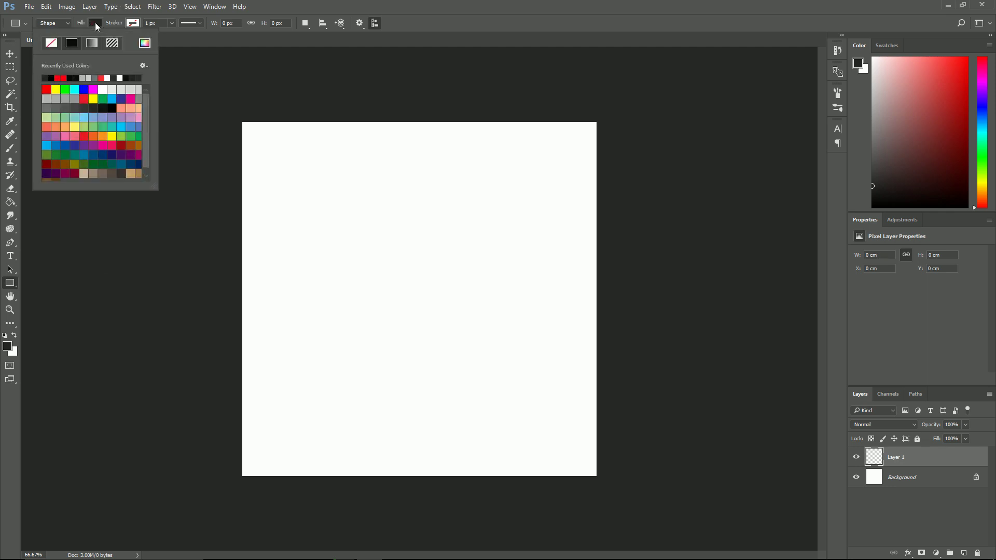
left_click(107, 78)
left_click(145, 43)
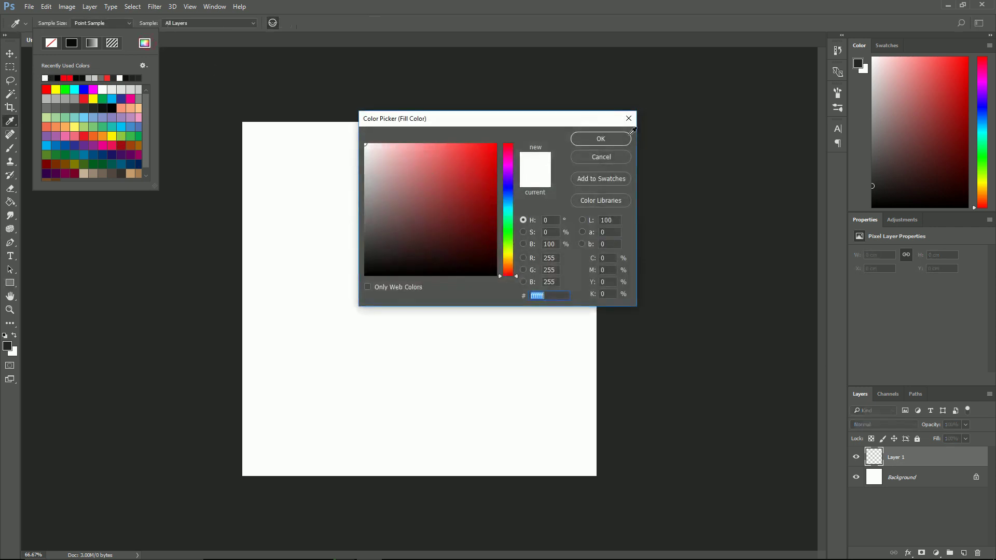
left_click(597, 137)
Step: Hide the Background layer and draw a white square about 814 px wide, centred on the canvas
left_click(856, 478)
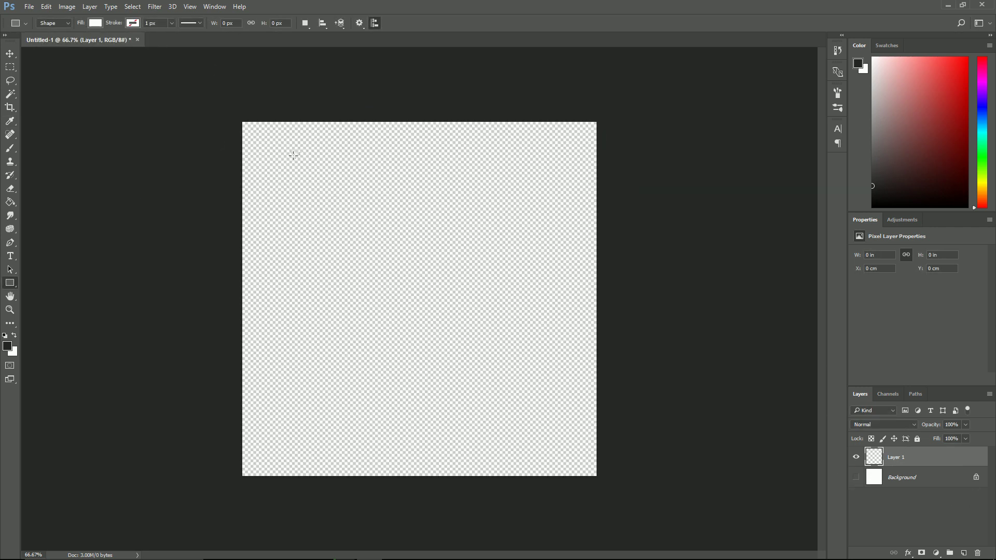
left_click_drag(288, 163, 570, 453)
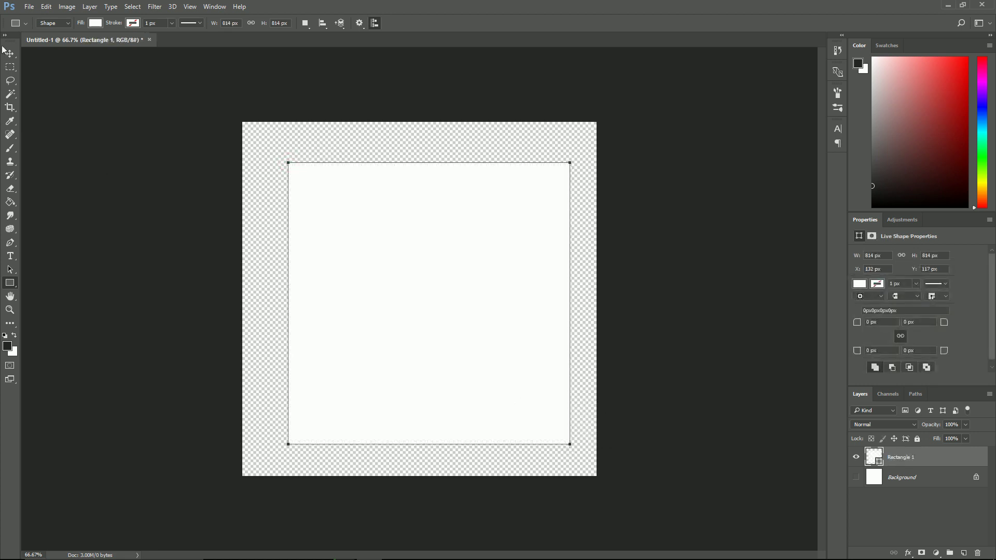
left_click(10, 54)
mouse_move(453, 301)
left_mouse_down()
mouse_move(435, 294)
mouse_move(441, 300)
left_mouse_up()
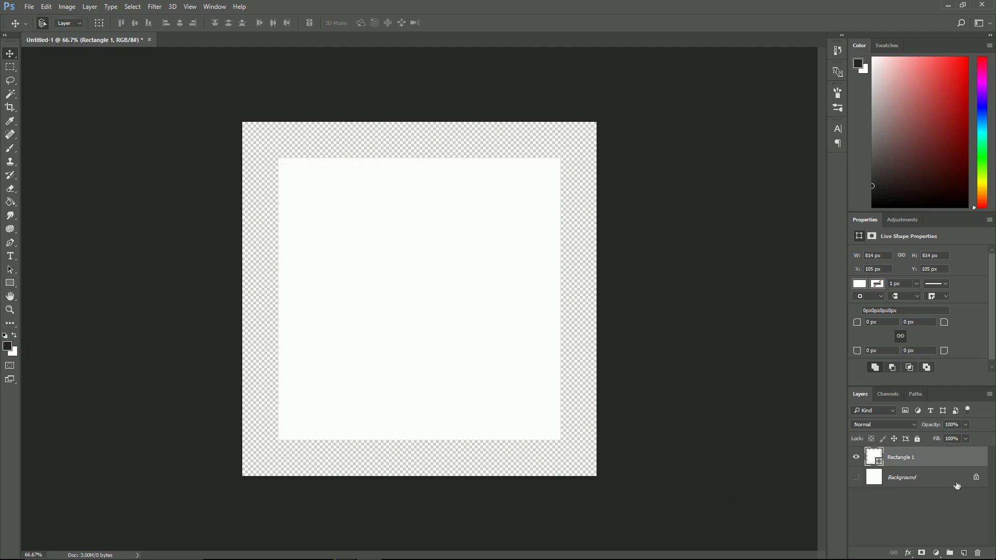
Step: Add another layer above the white square and set the Rectangle tool's fill to blue 4486ff
left_click(964, 553)
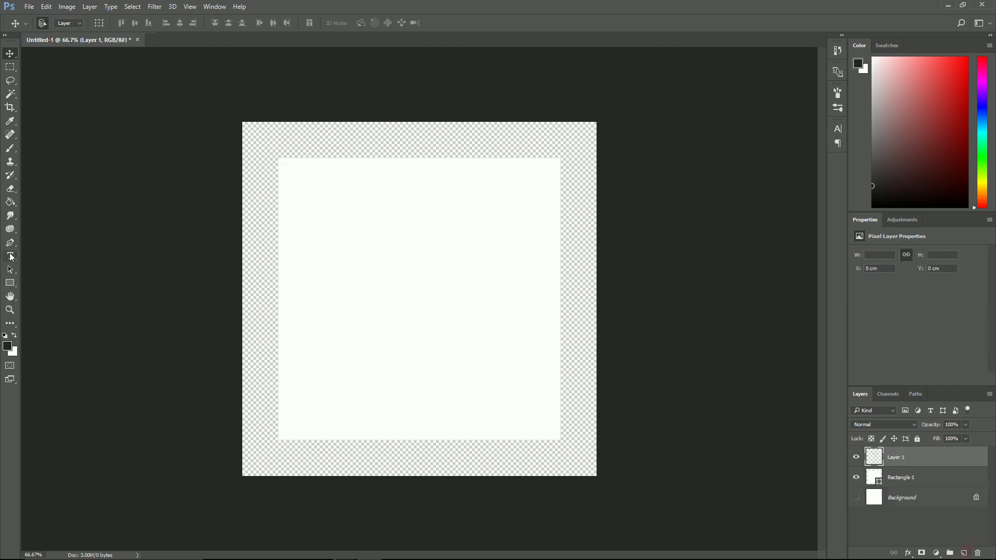
left_click(12, 284)
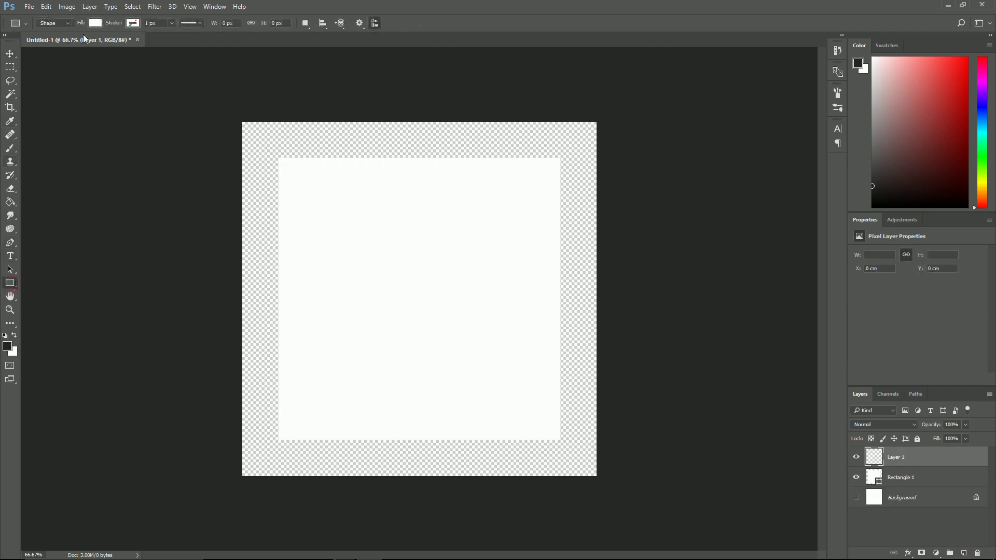
left_click(96, 23)
left_click(103, 89)
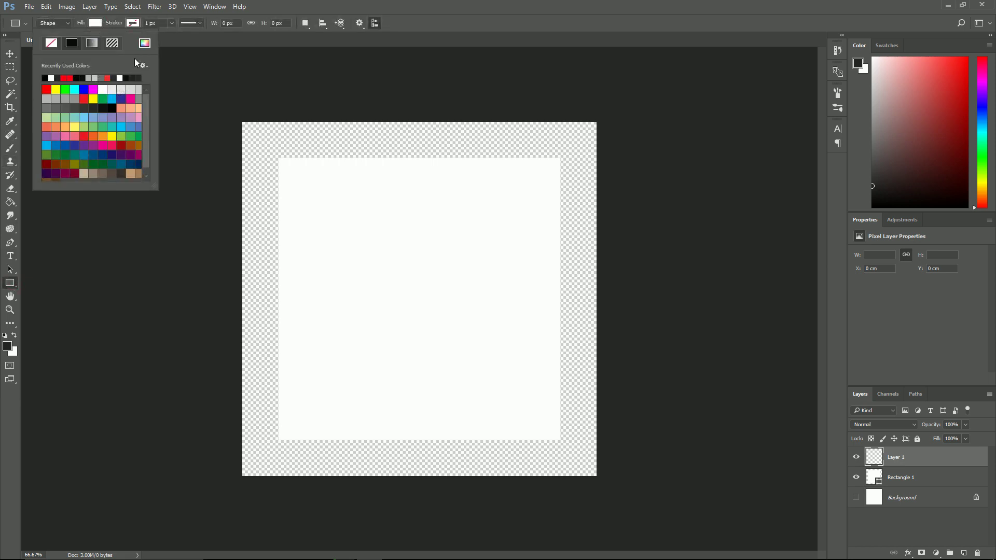
left_click(145, 42)
left_click(509, 196)
left_click(495, 149)
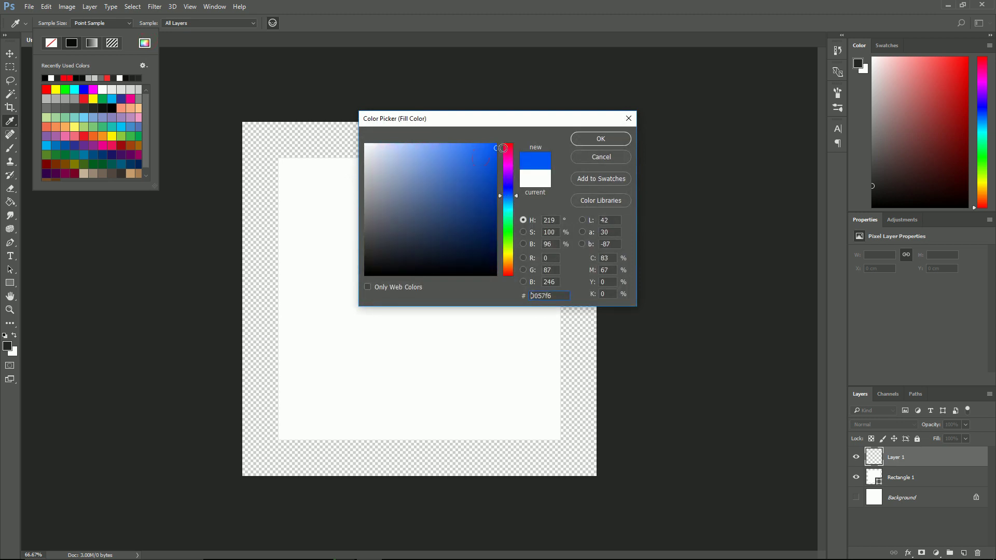
mouse_move(492, 162)
left_mouse_down()
mouse_move(495, 169)
mouse_move(473, 139)
mouse_move(461, 141)
left_mouse_up()
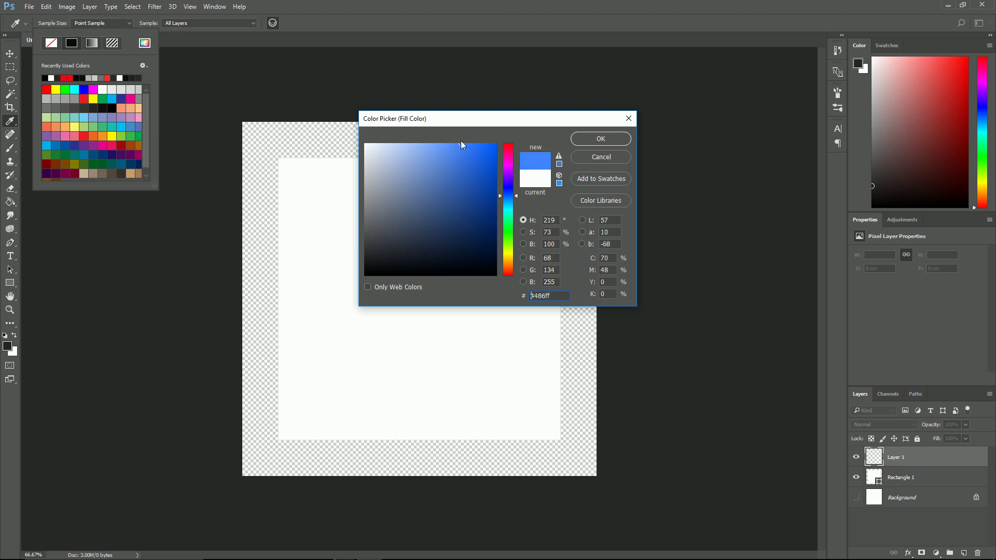
left_click(604, 145)
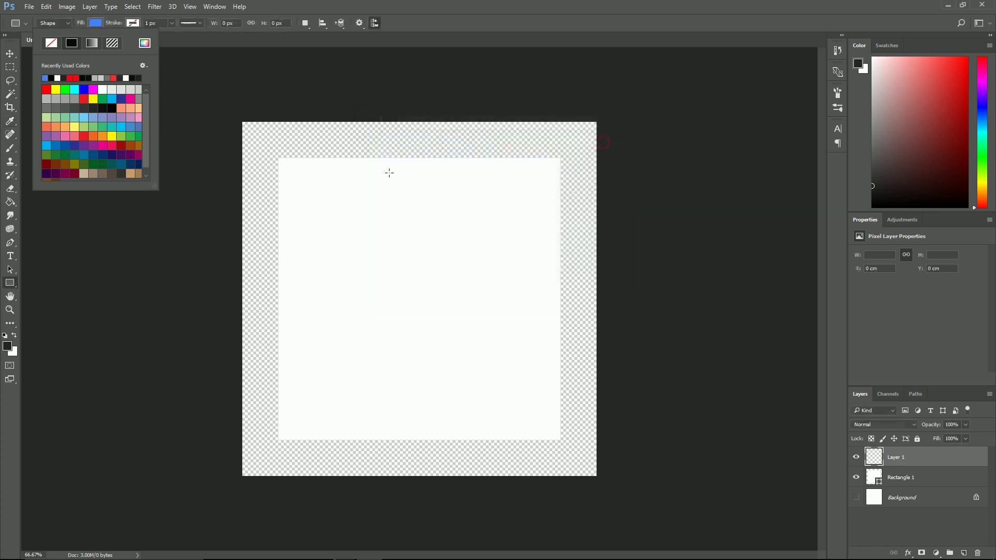
Step: Draw a blue square about 421 px wide over the white square's upper-left quarter and place a duplicate over its lower-right quarter
left_click_drag(277, 158, 428, 305)
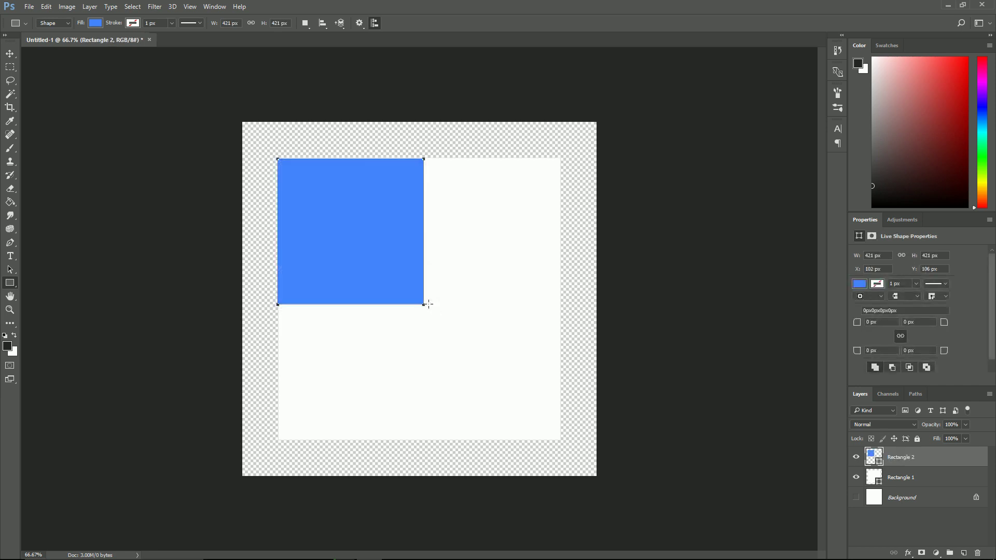
left_click(10, 54)
left_click_drag(372, 254, 507, 385)
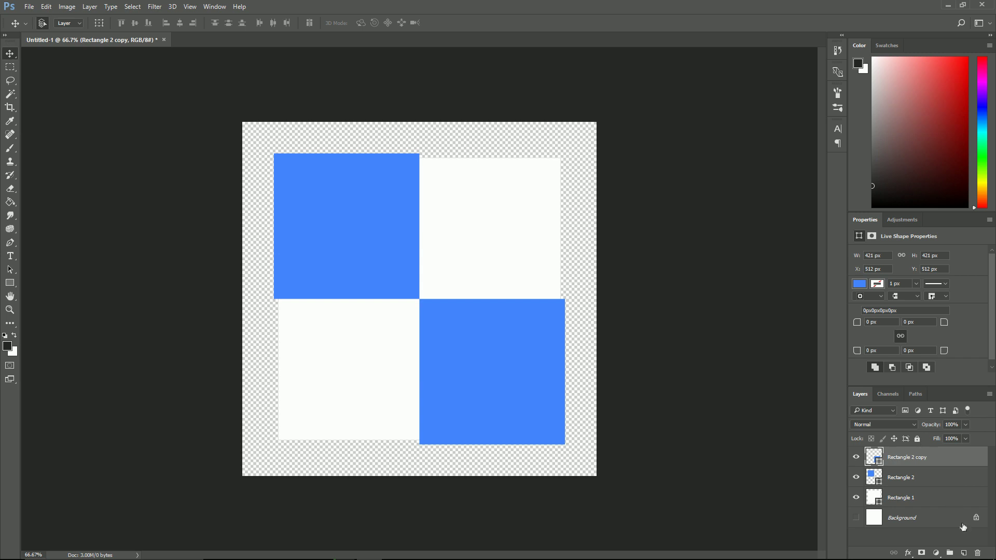
Step: On a new layer, draw a black circle about 1014 px in diameter covering the canvas with the Ellipse tool
left_click(963, 553)
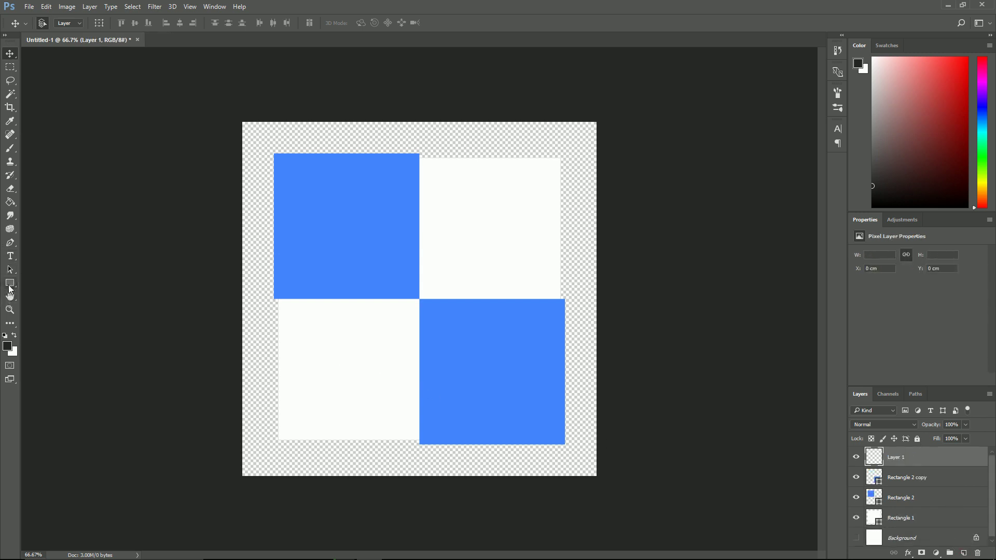
left_click(9, 285)
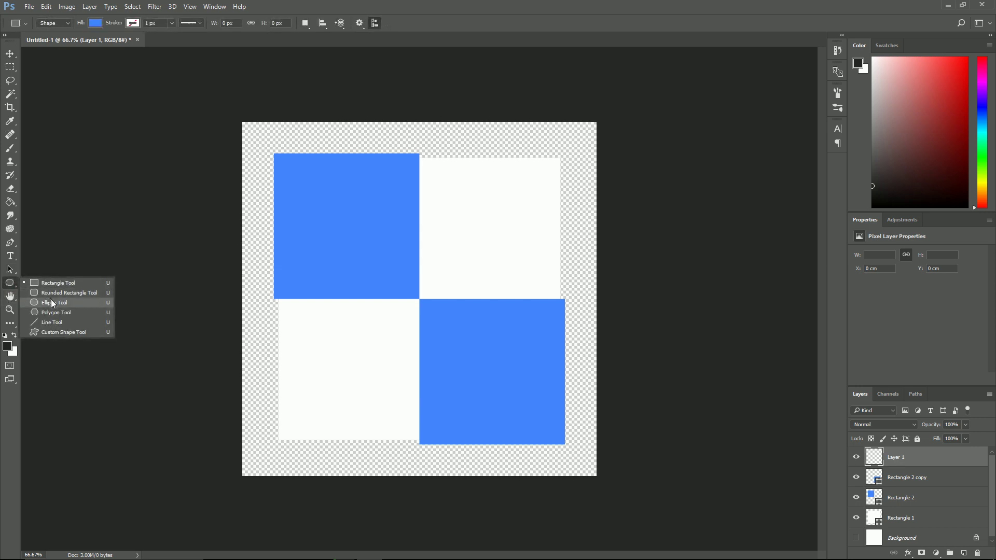
left_click(53, 304)
left_click(95, 24)
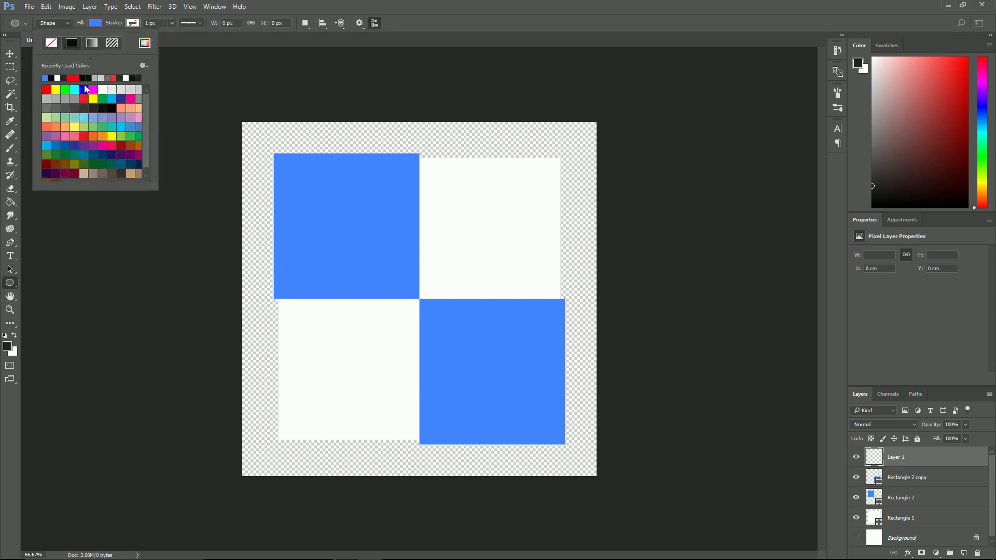
left_click(53, 79)
left_click_drag(243, 126, 613, 472)
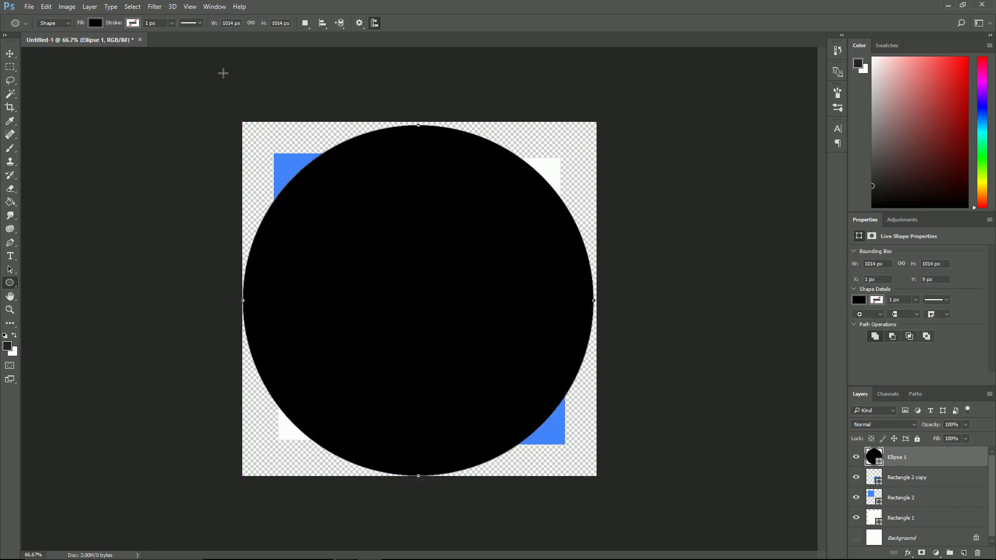
Step: Remove the circle's fill and give it a near-black stroke
left_click(95, 23)
left_click(50, 43)
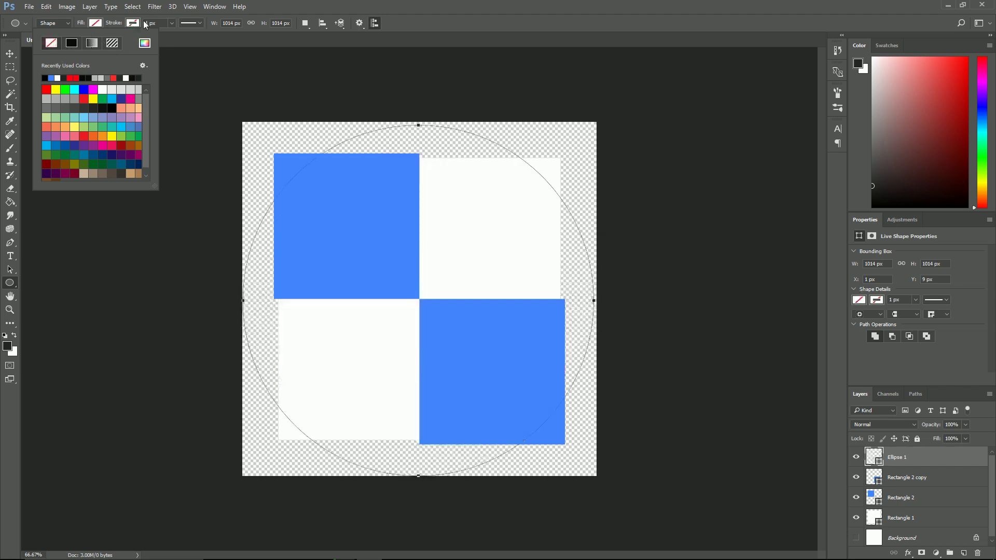
left_click(139, 27)
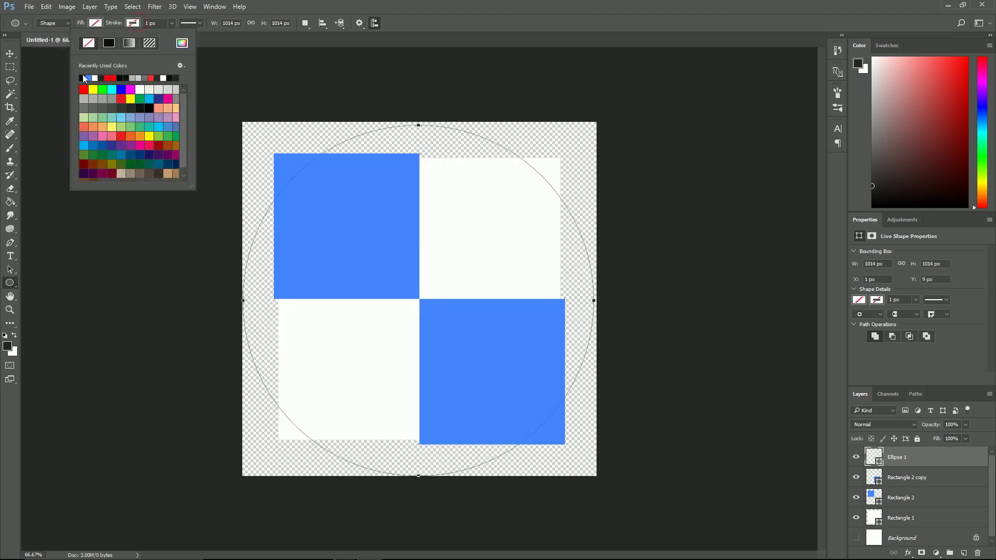
left_click(182, 43)
left_click(370, 270)
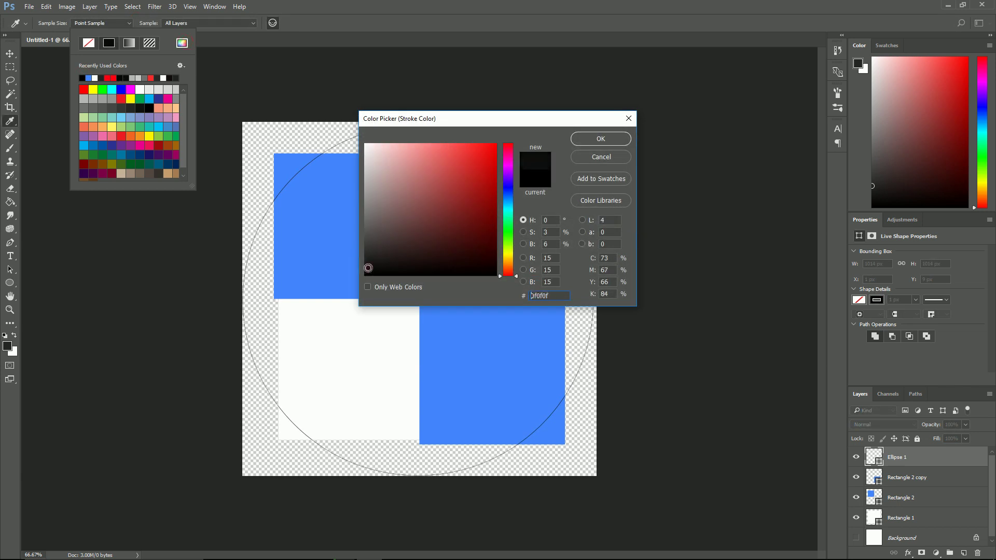
left_click(369, 271)
left_click(614, 139)
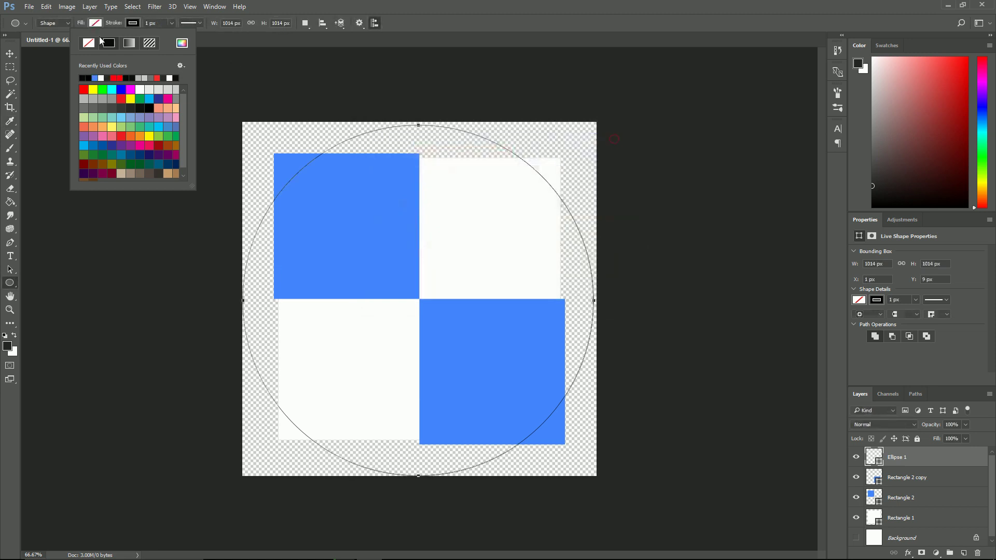
Step: Set the circle's stroke width to 150 px
left_click(174, 24)
left_click_drag(173, 35, 222, 37)
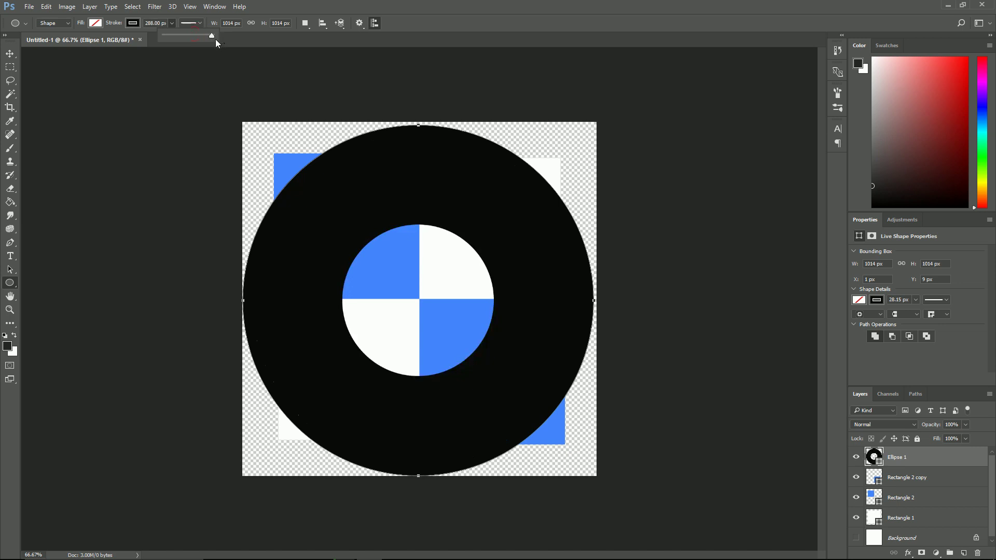
left_click_drag(215, 40, 205, 36)
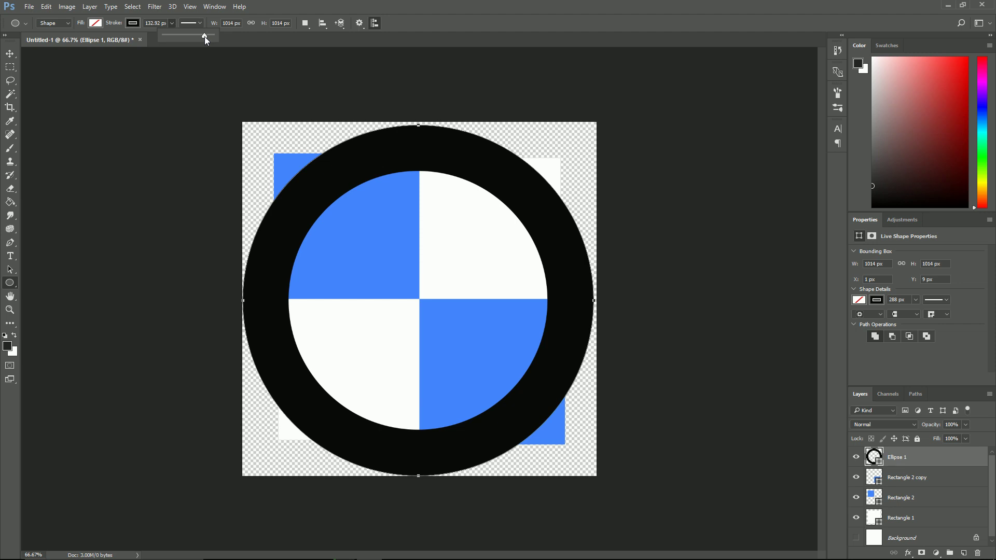
double_click(153, 22)
type("150")
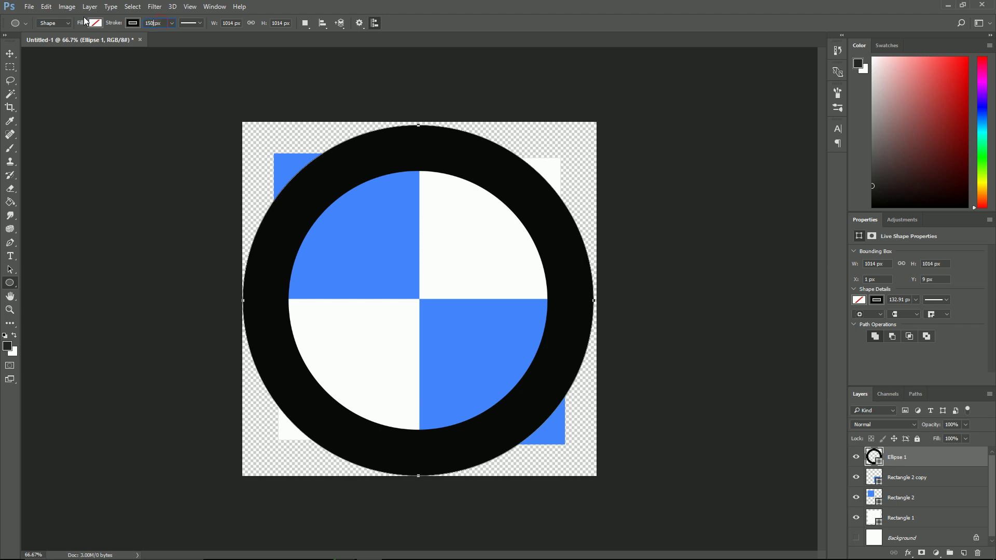
key("Return")
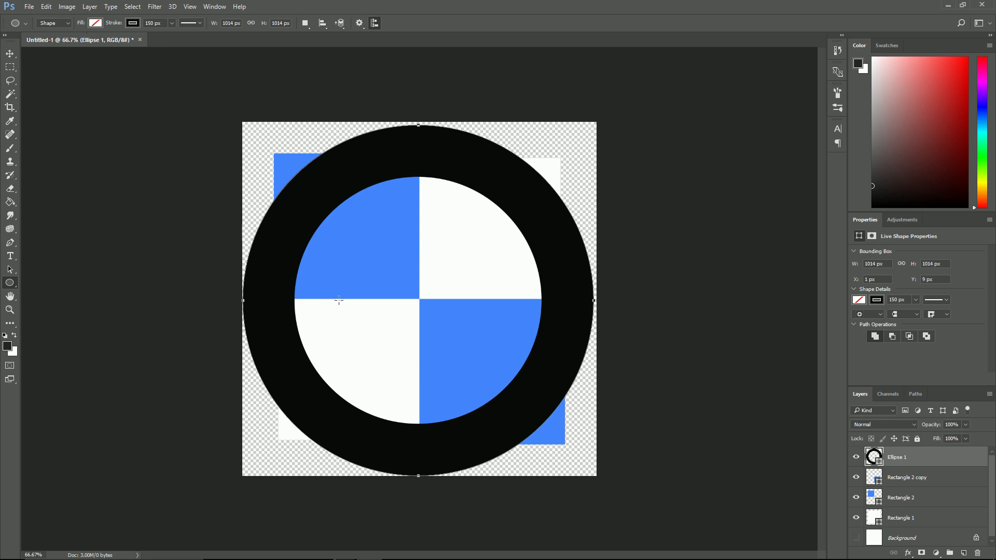
Step: Scale the white square and both blue squares together to about 756 x 755 px, centred behind the ring and filling its opening
left_click(903, 484)
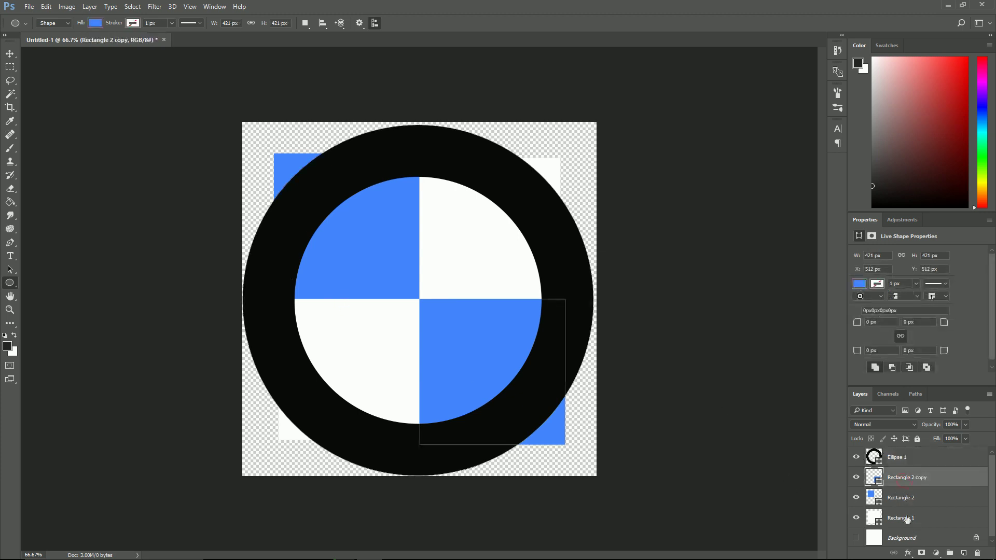
left_click(910, 519, "shift")
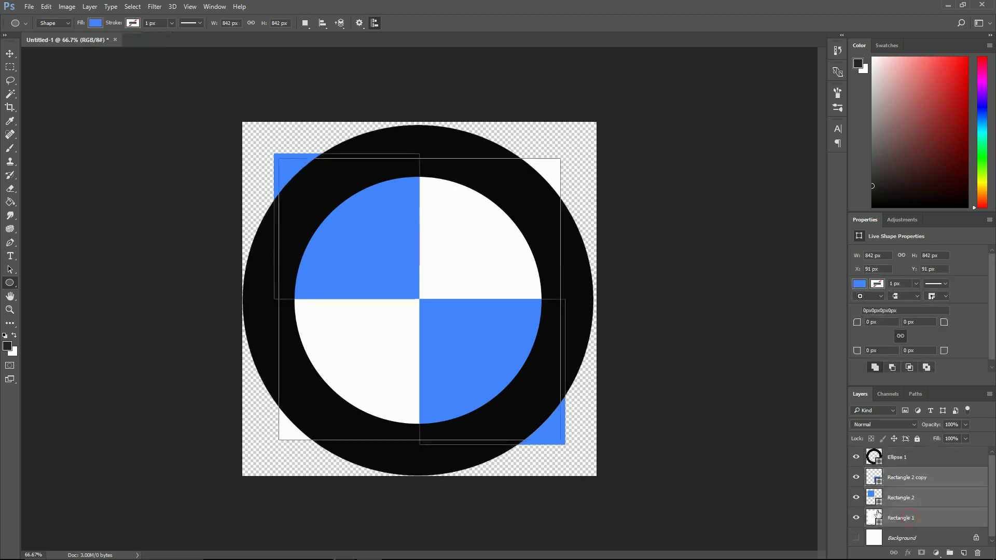
key("ctrl+t")
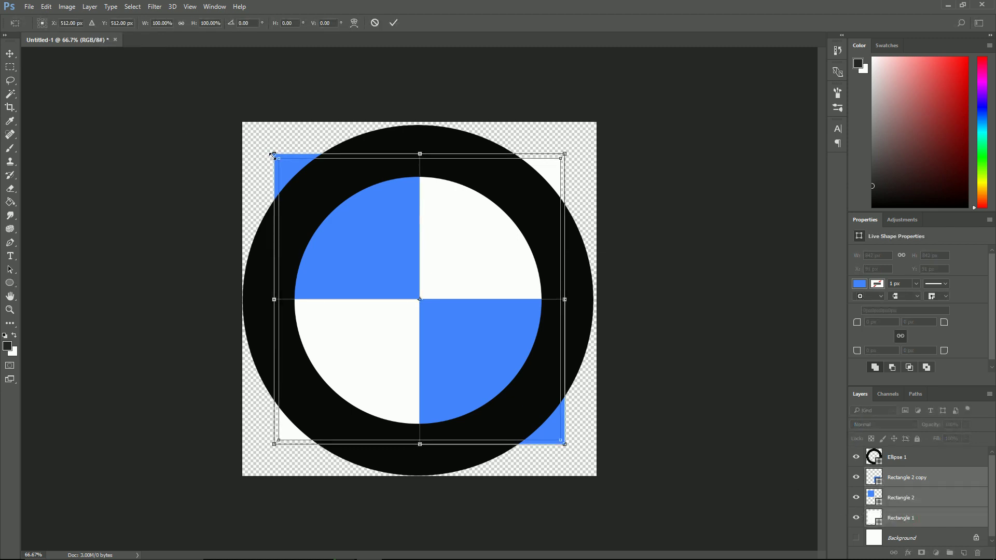
left_click_drag(274, 154, 297, 177)
left_click_drag(565, 447, 541, 420)
mouse_move(431, 332)
left_mouse_down()
mouse_move(439, 334)
mouse_move(429, 333)
left_mouse_up()
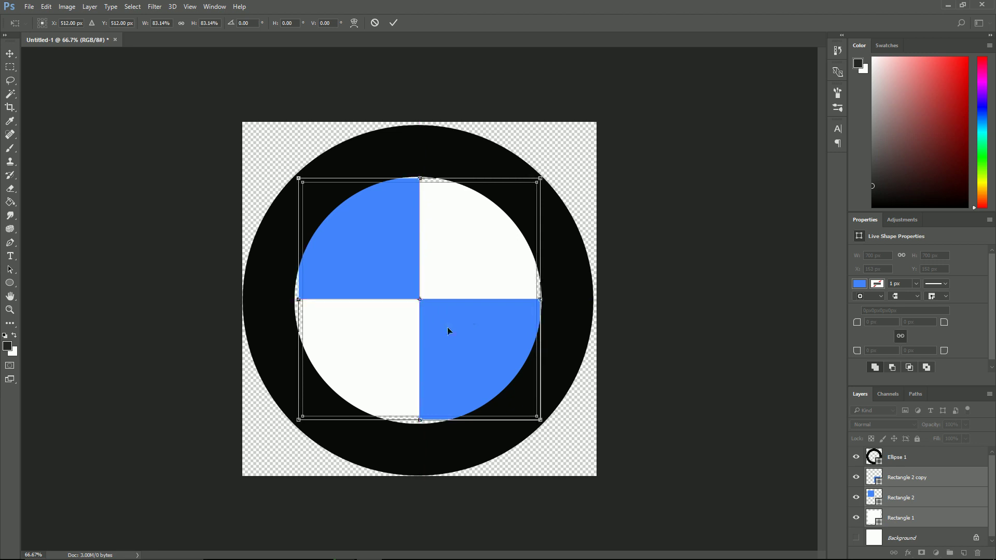
left_click_drag(543, 300, 551, 299)
left_click_drag(300, 300, 290, 300)
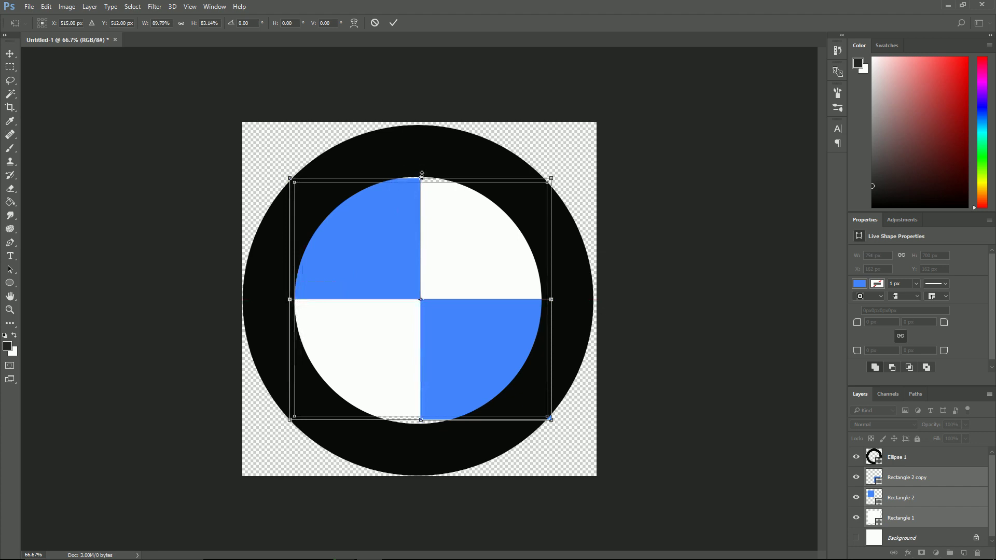
left_click_drag(421, 175, 418, 165)
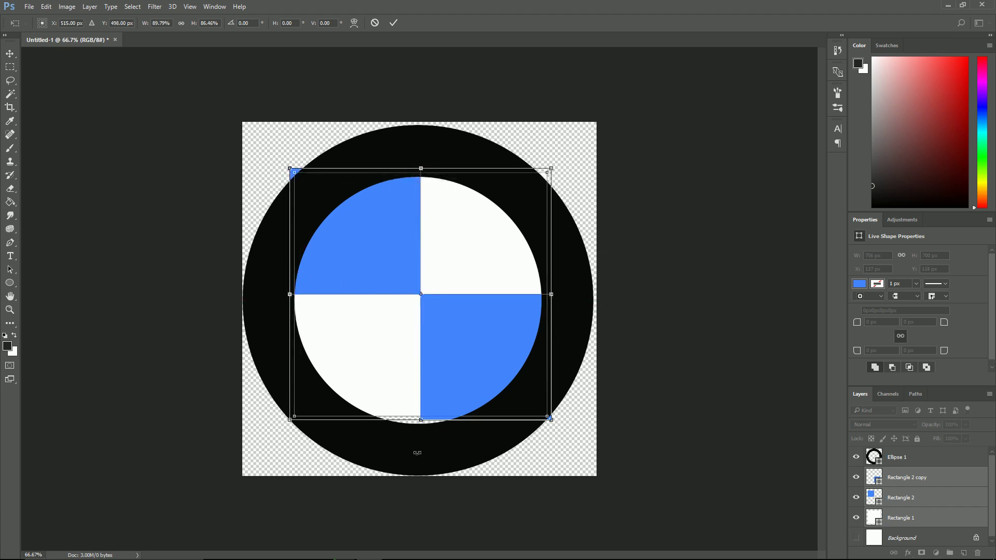
left_click_drag(421, 419, 421, 429)
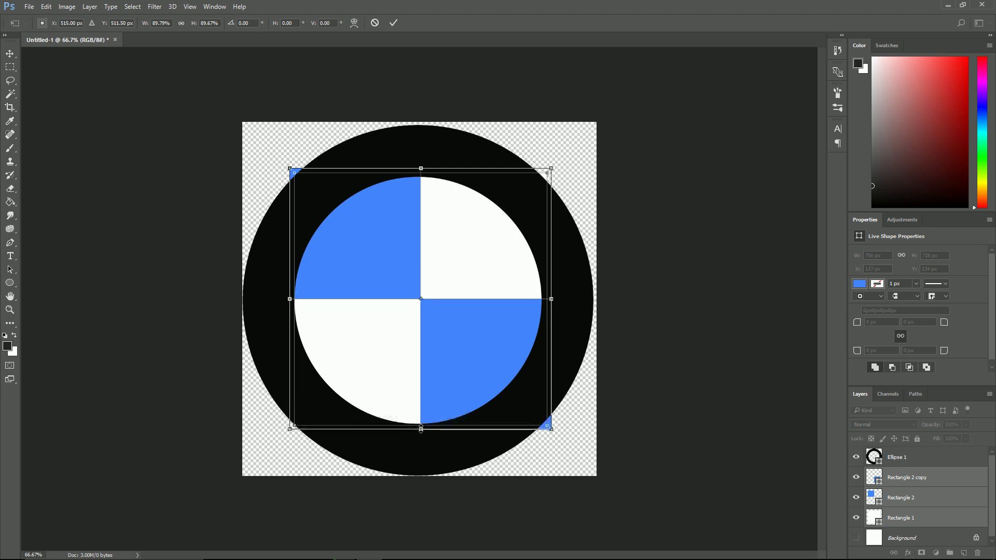
left_click_drag(431, 355, 432, 354)
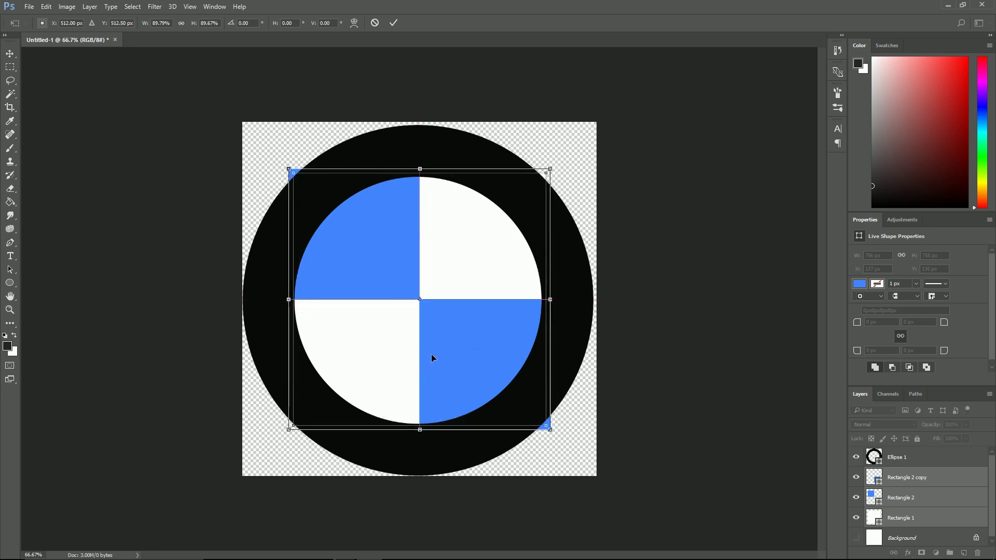
key("Return")
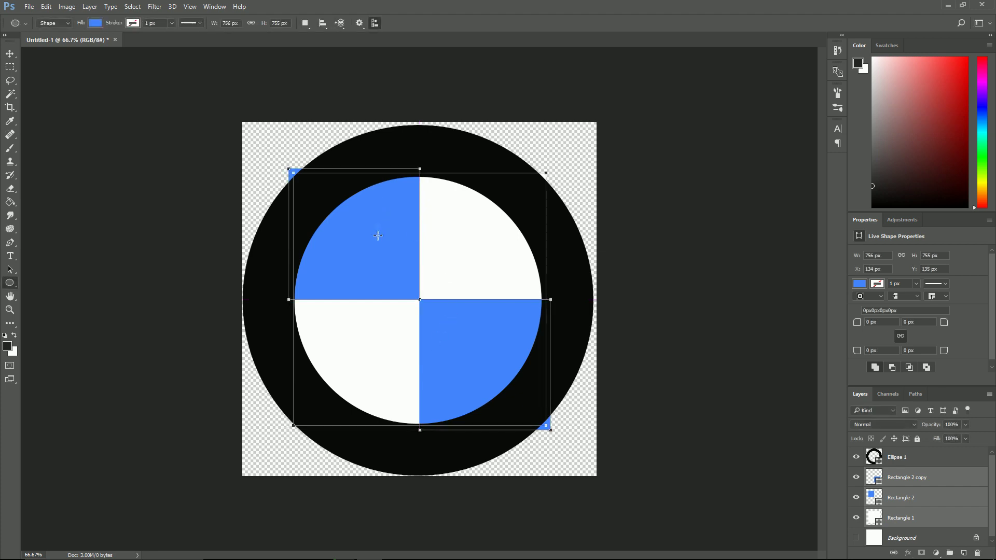
Step: Set the ring's stroke width to 160 px and centre the ring on the canvas at X 5 px, Y 5 px
left_click(893, 457)
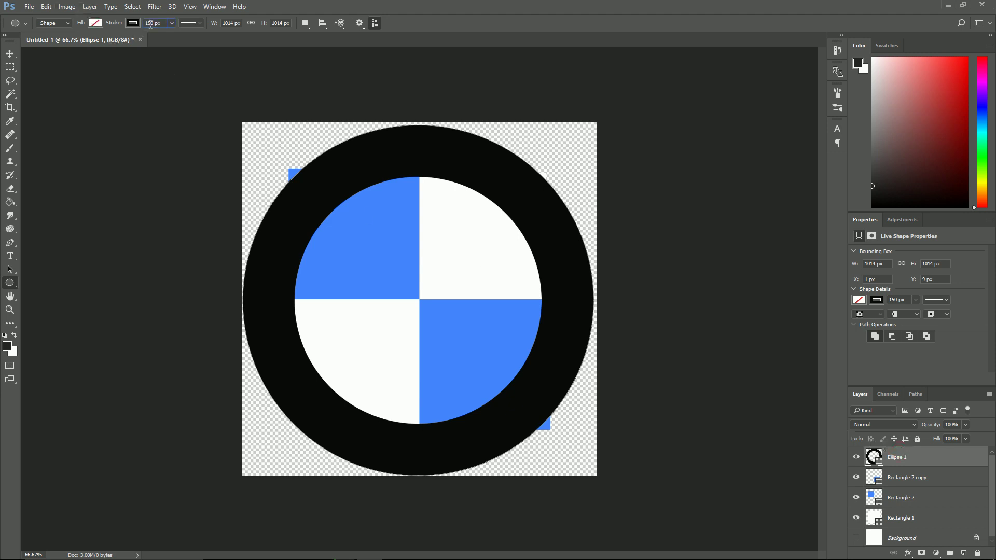
type("6")
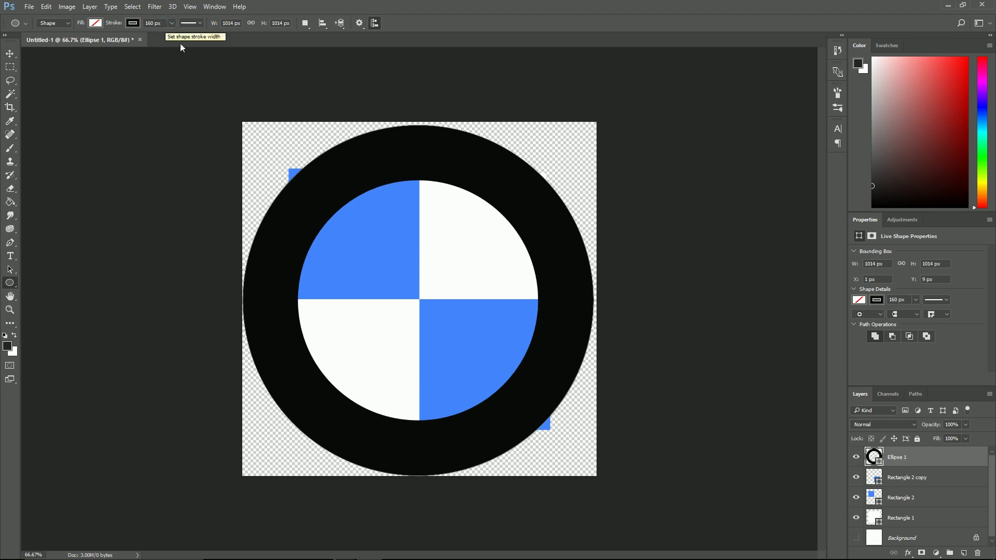
key("v")
left_click_drag(530, 215, 532, 207)
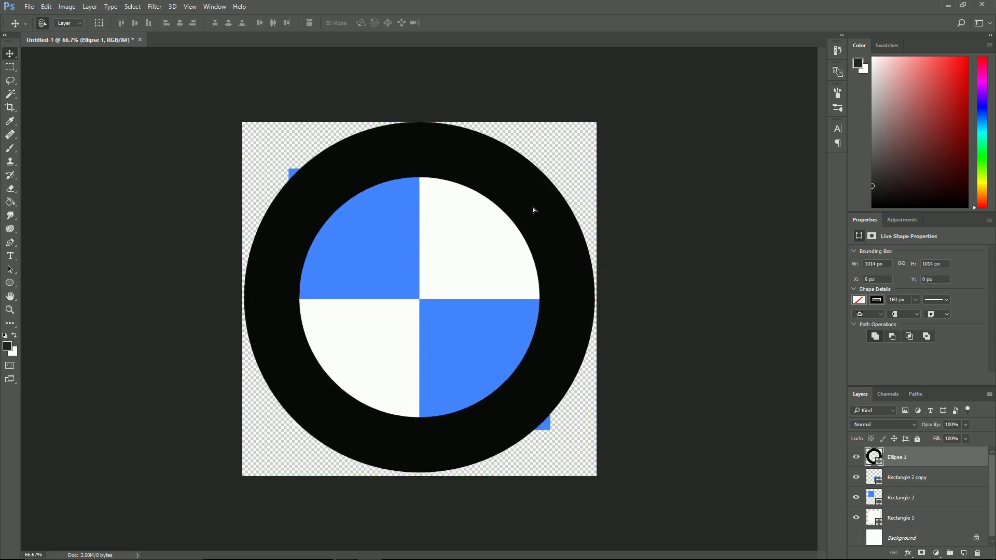
key("Down")
key("Down")
key("Down")
key("Down")
key("Down")
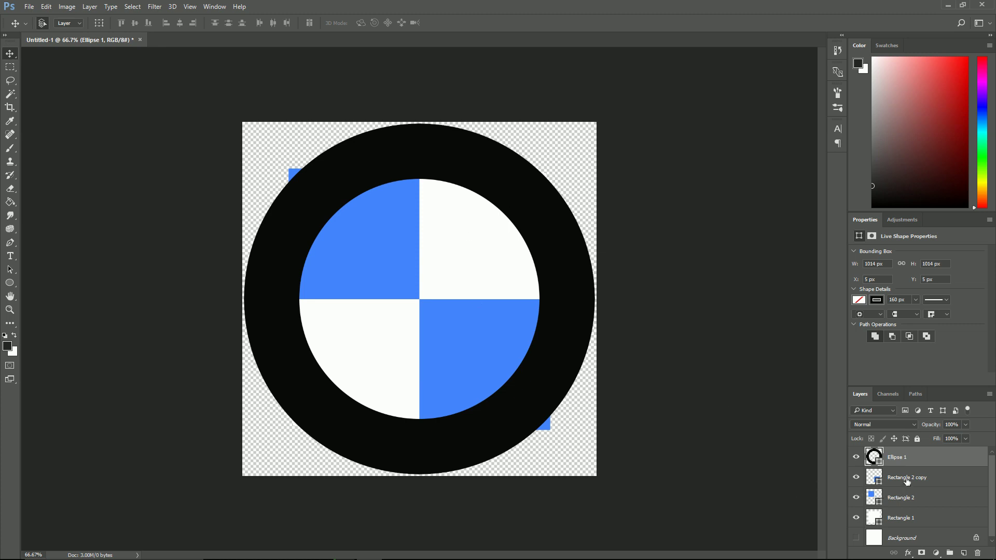
Step: Rasterize the ring layer and the three square layers
left_click(923, 521, "shift")
right_click(923, 522)
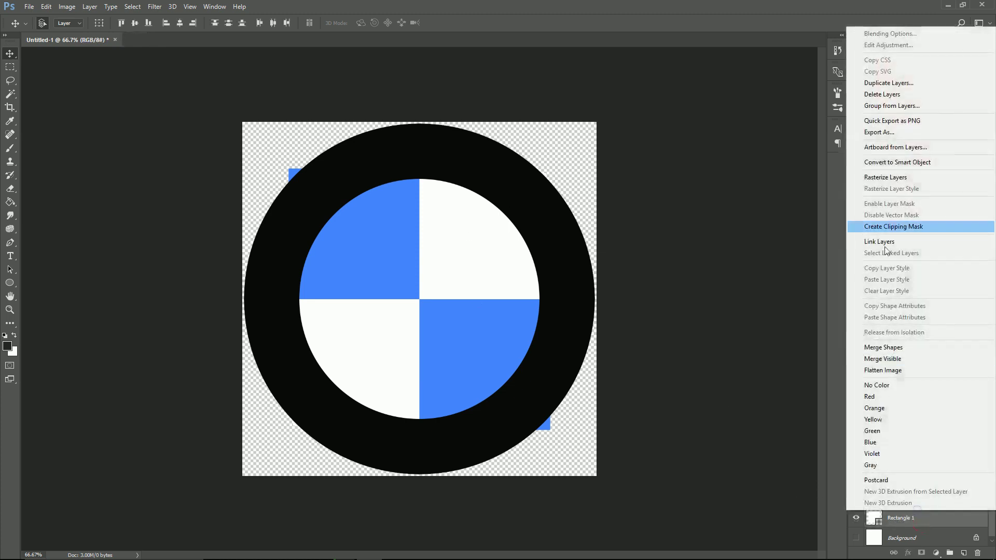
left_click(897, 179)
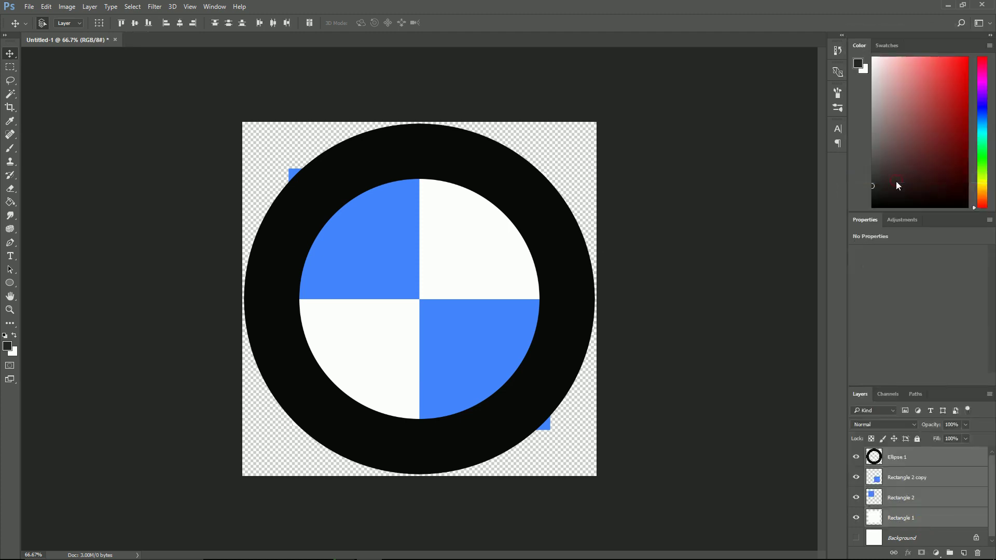
Step: Erase the blue squares' corners that stick out beyond the ring, each on its own layer, with a 200 px hard round Eraser
left_click(907, 475)
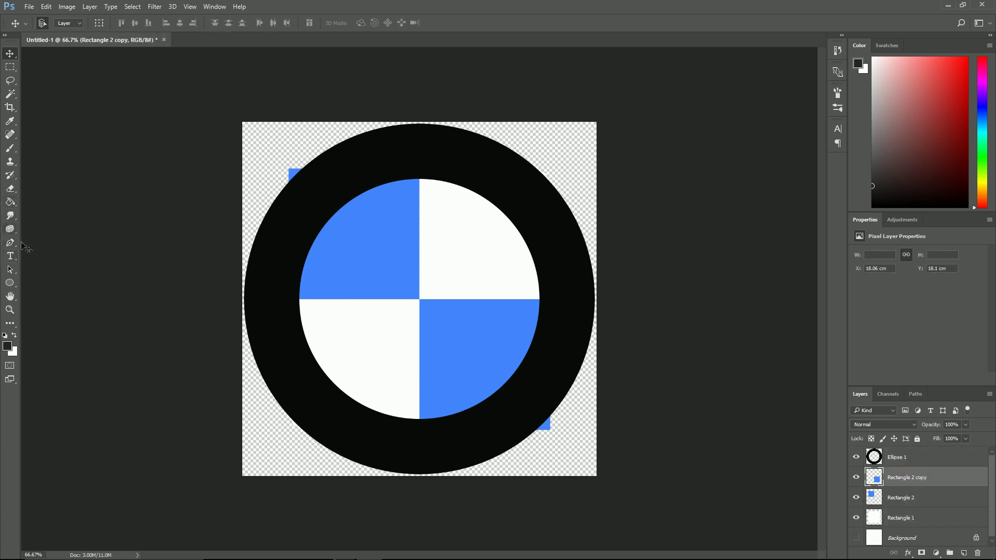
left_click(10, 188)
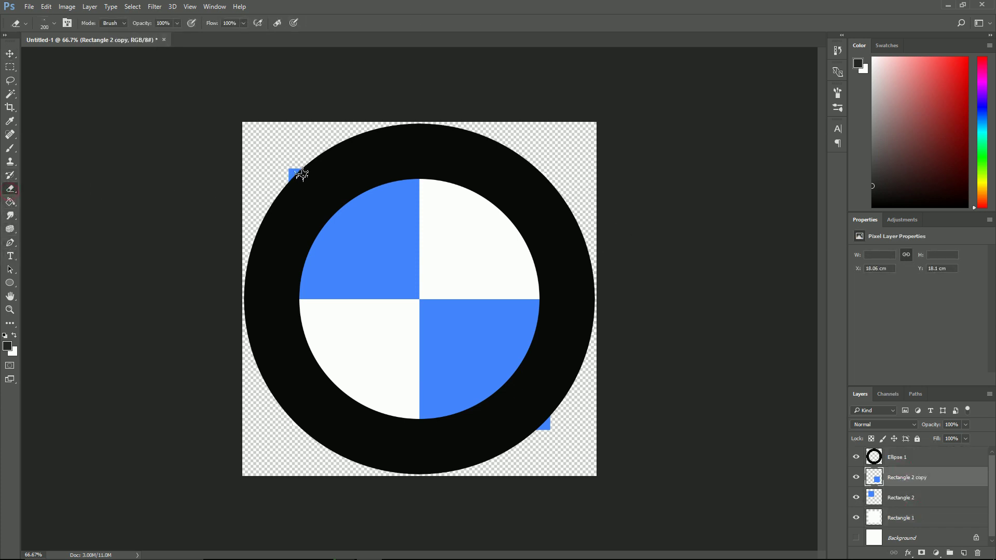
left_click(54, 23)
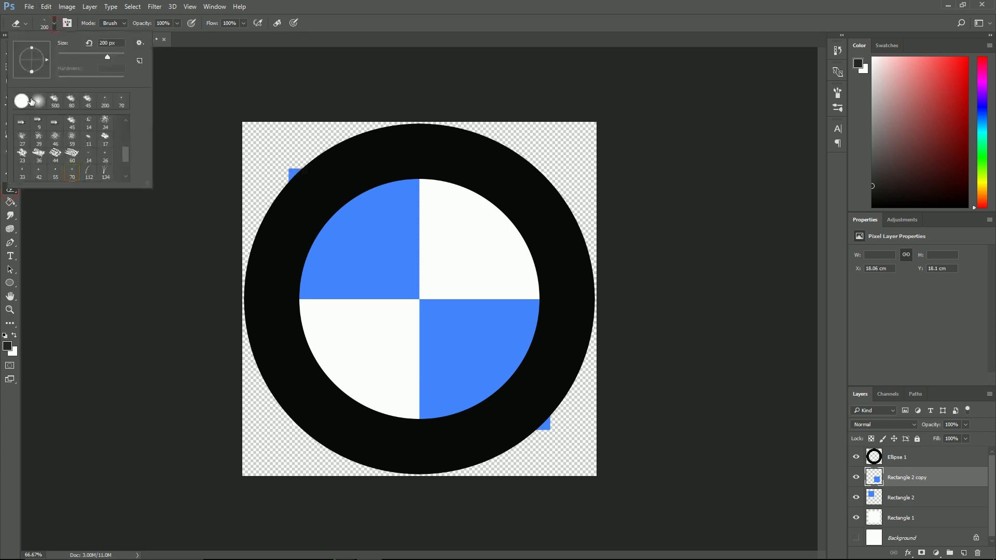
left_click(285, 157)
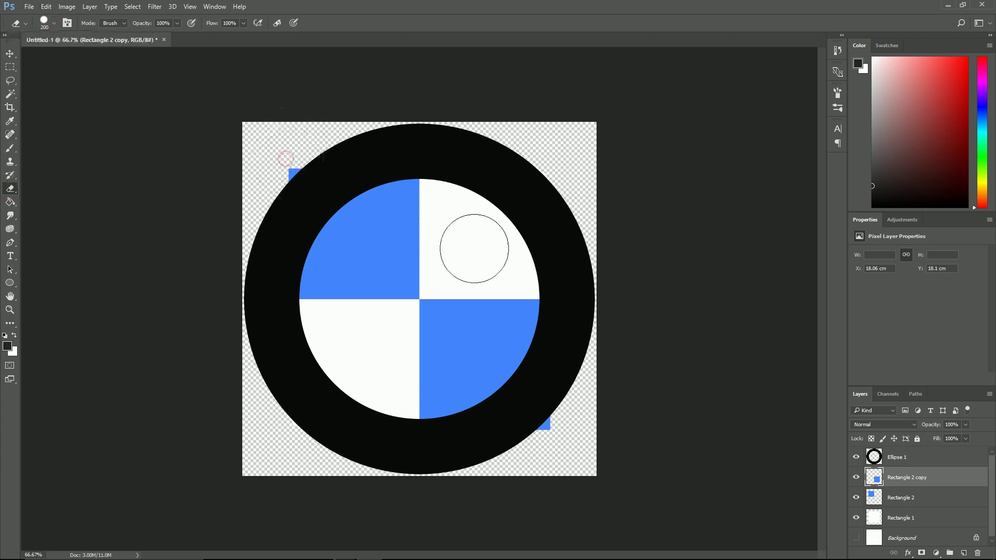
left_click(907, 521, "shift")
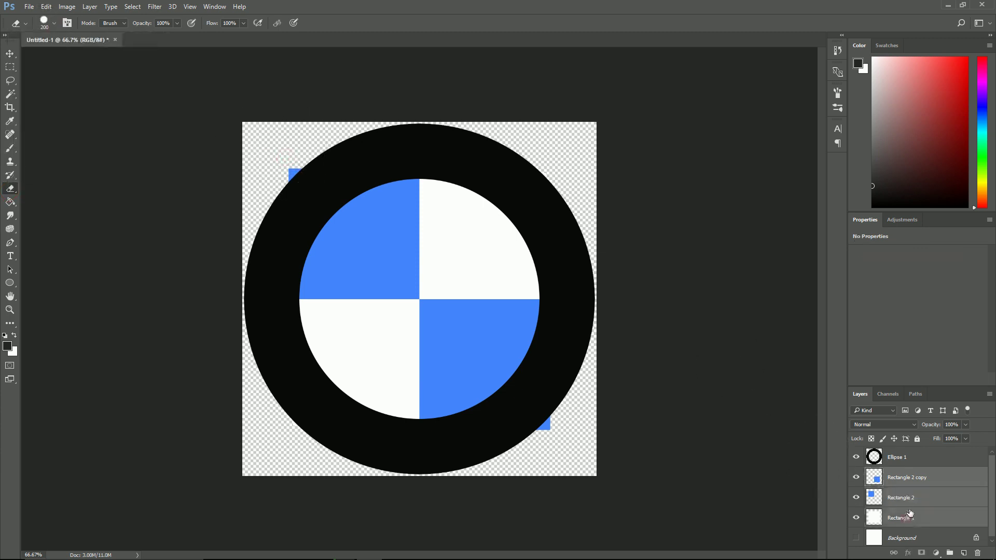
left_click(916, 499)
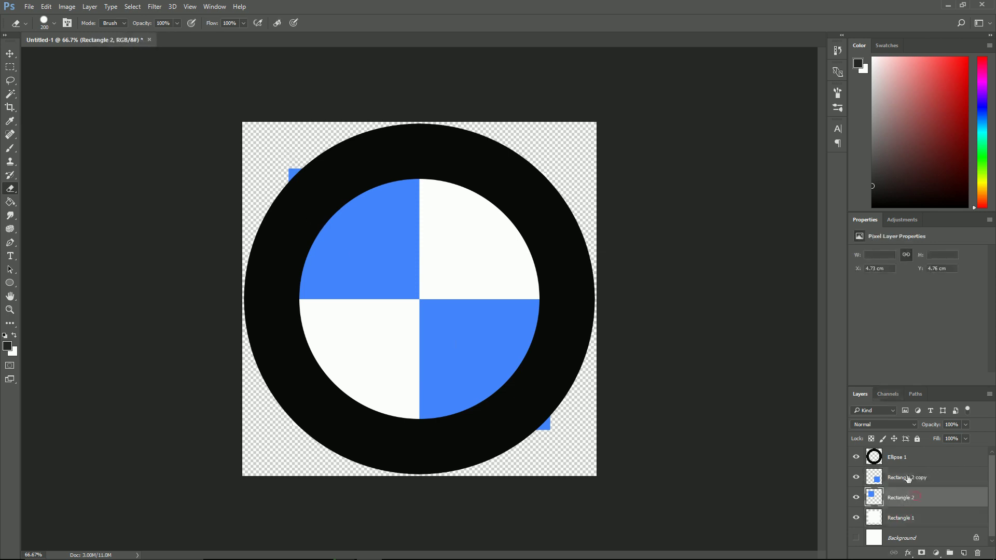
left_click(285, 167)
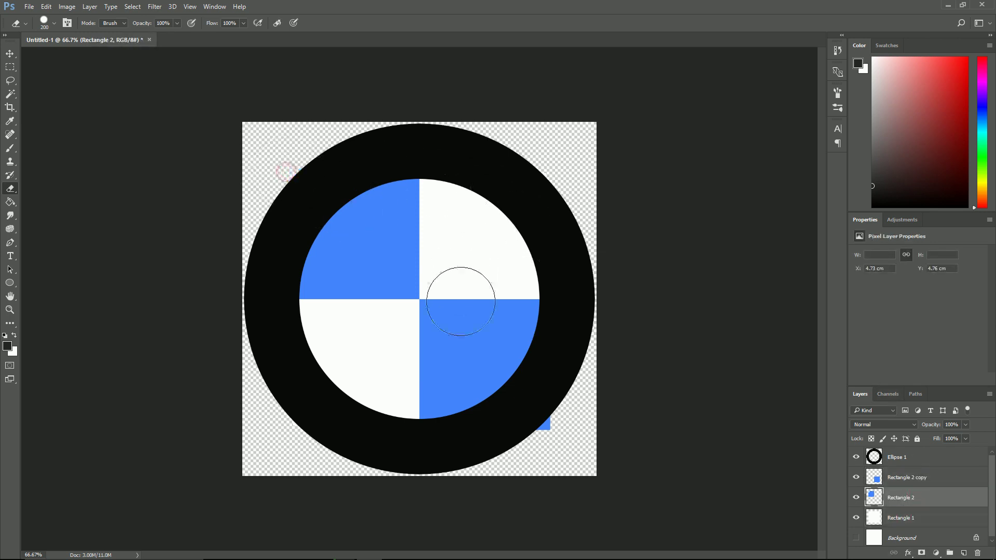
left_click(921, 477)
left_click(546, 429)
Step: Erase the white square's upper-right and lower-left corners around the ring's edge on the Rectangle 1 layer
left_click(916, 518)
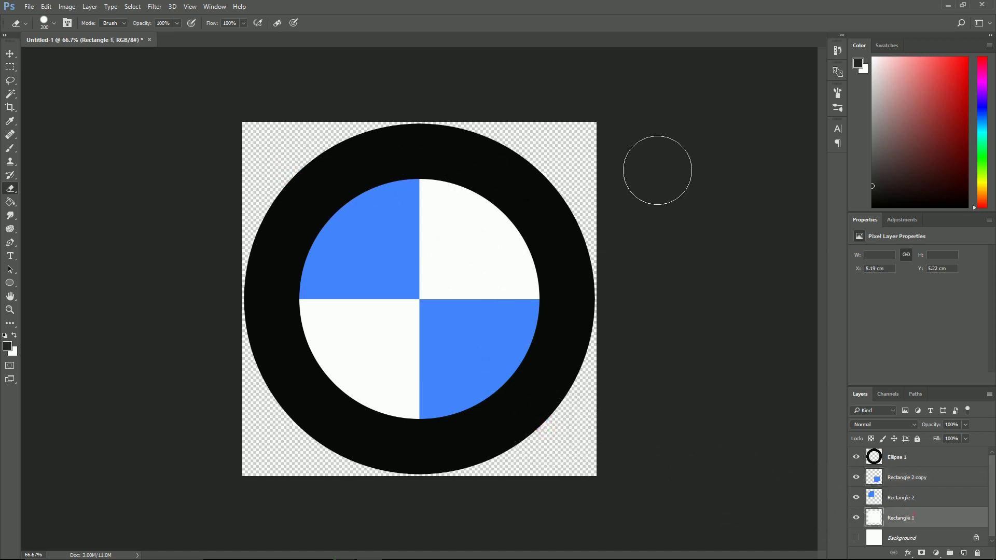
left_click(543, 159)
mouse_move(288, 426)
left_mouse_down()
mouse_move(278, 405)
mouse_move(309, 438)
mouse_move(267, 412)
left_mouse_up()
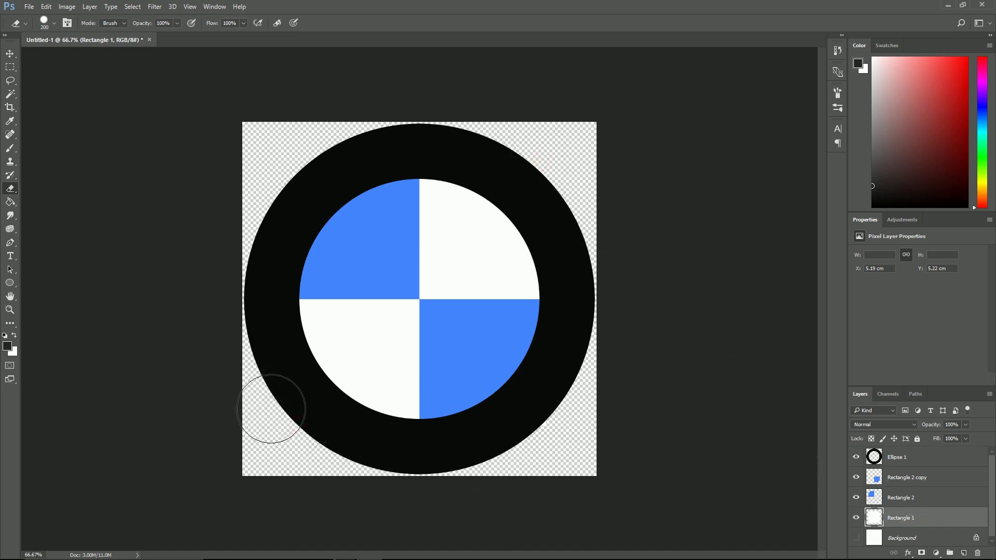
Step: Add a Stroke layer style to the black ring with a size of 9 px
left_click(913, 465)
right_click(911, 464)
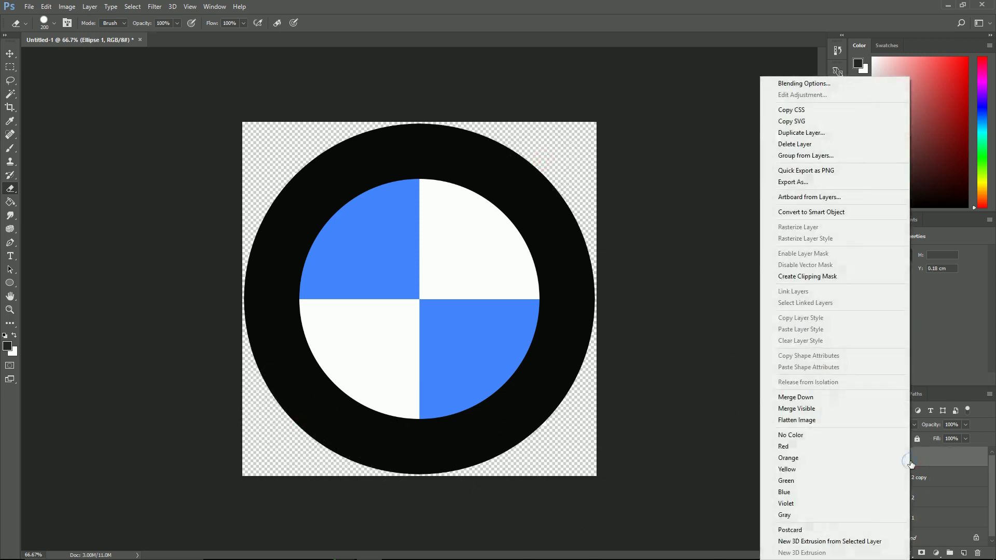
left_click(798, 84)
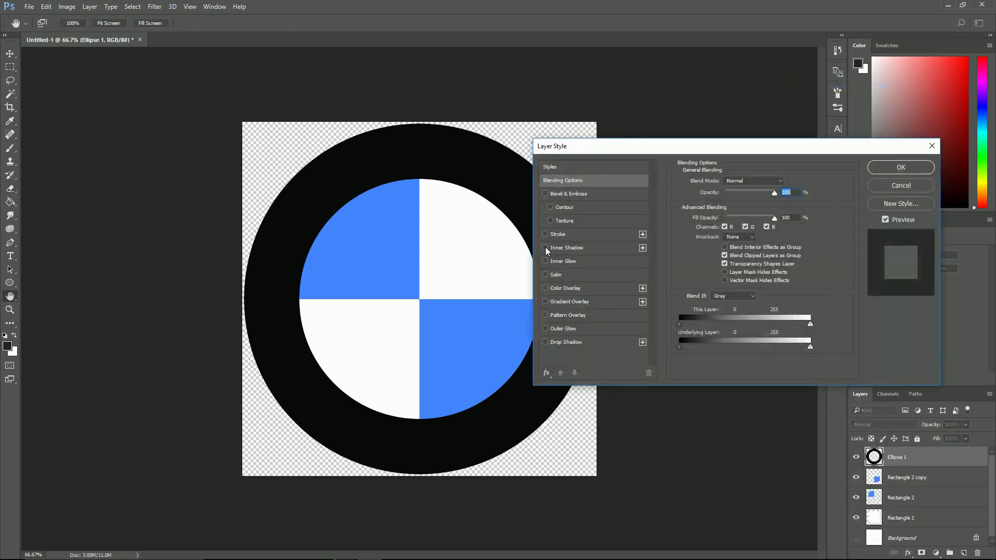
left_click(546, 235)
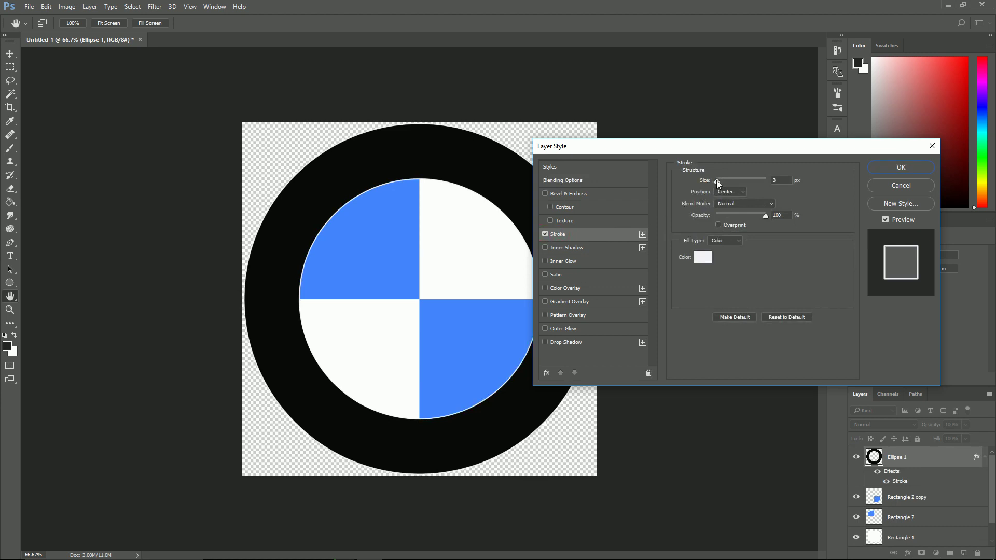
mouse_move(717, 180)
left_mouse_down()
mouse_move(738, 182)
mouse_move(721, 179)
left_mouse_up()
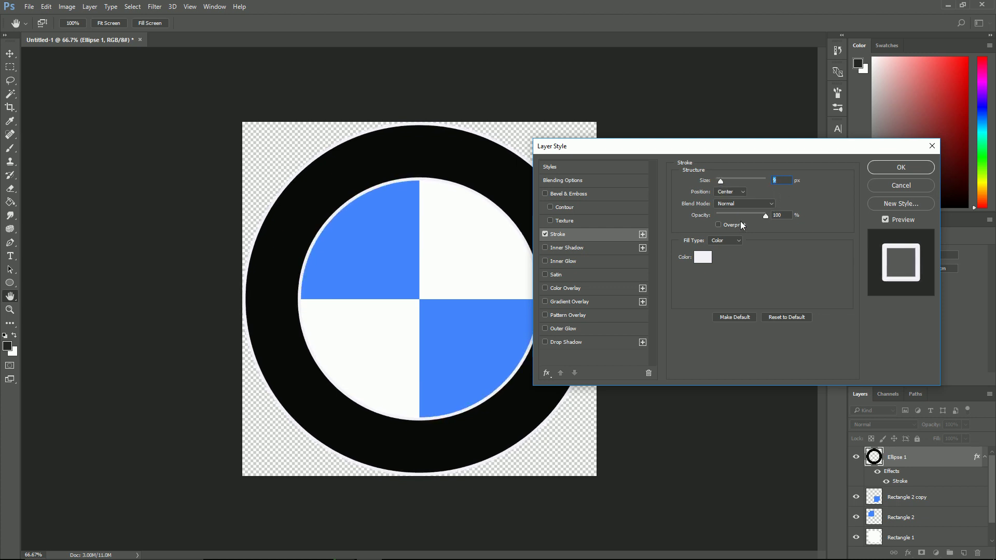
Step: Change the stroke effect's colour to light bluish grey dee5eb and apply the layer style
left_click(698, 260)
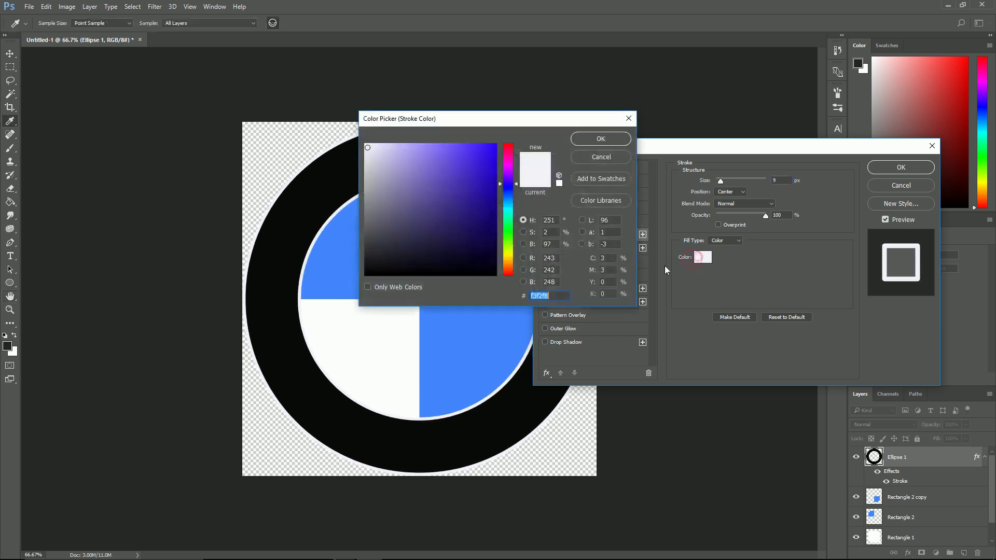
left_click(369, 164)
left_click_drag(368, 164, 370, 172)
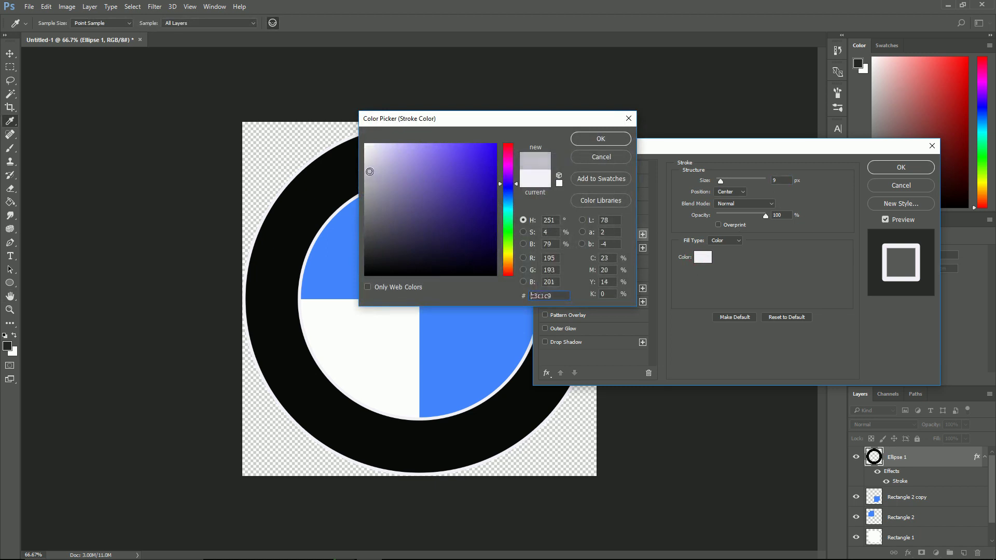
mouse_move(506, 200)
left_mouse_down()
mouse_move(506, 209)
mouse_move(506, 200)
left_mouse_up()
left_click(376, 165)
left_click_drag(376, 165, 372, 154)
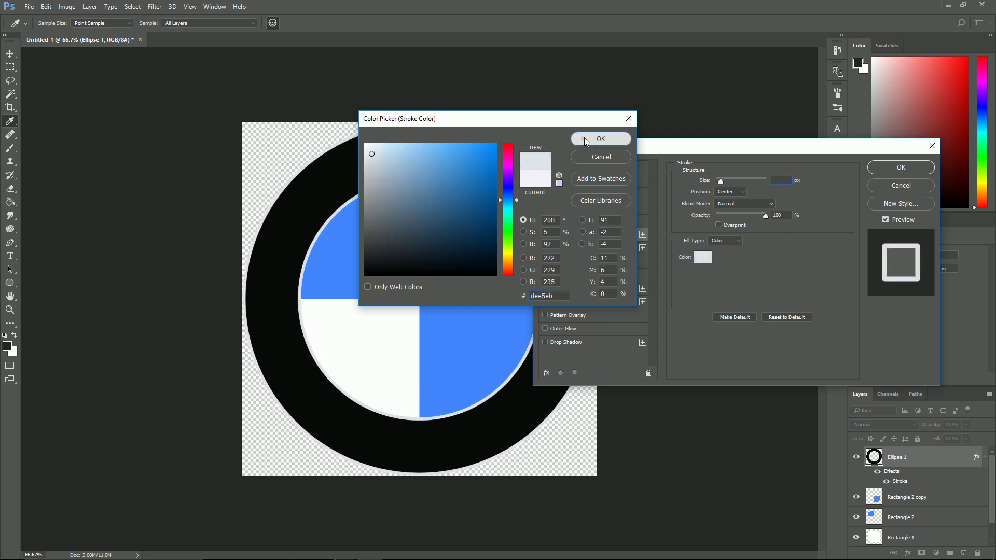
left_click(600, 138)
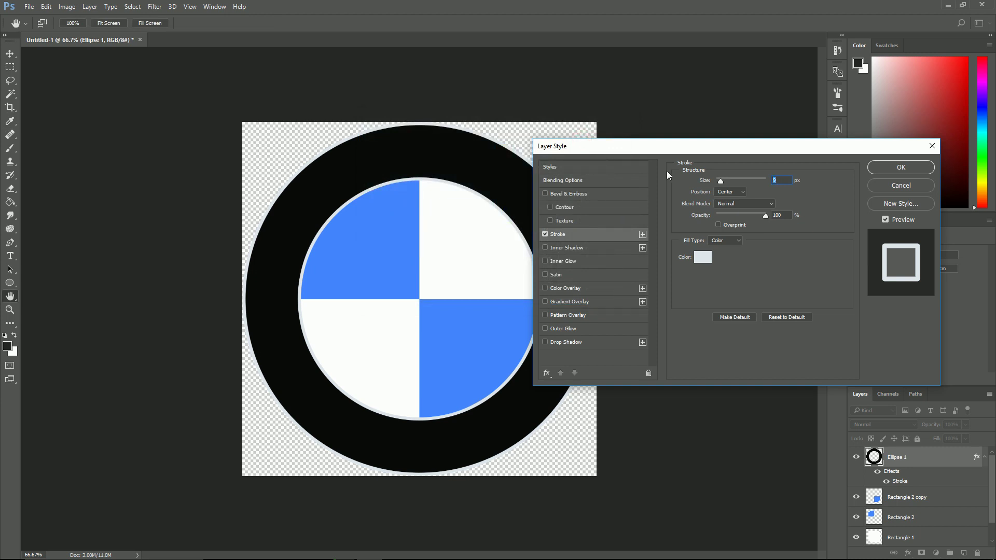
left_click(901, 167)
Step: Select the Background layer and make it visible behind the logo
key("e")
scroll(918, 538, "down", 2)
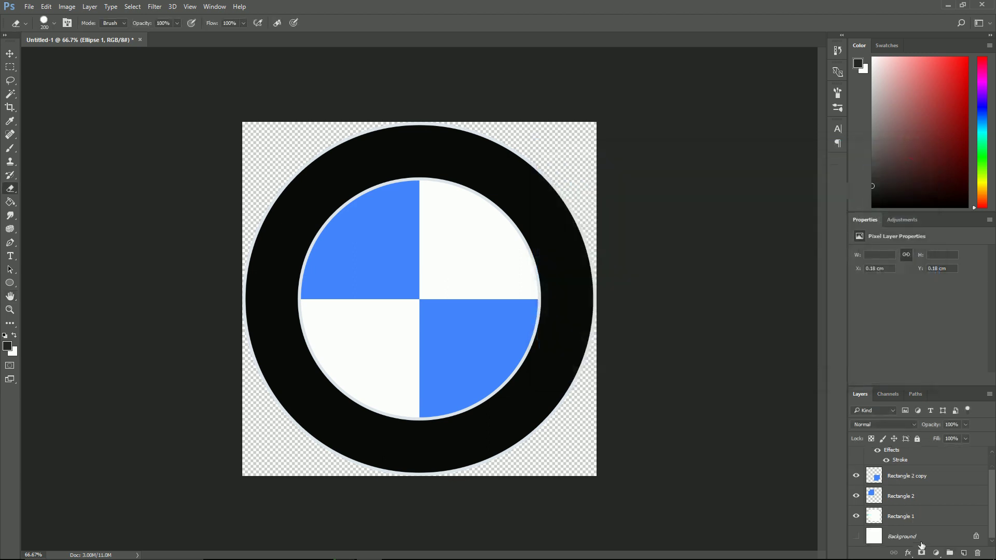
left_click(919, 537)
left_click(858, 537)
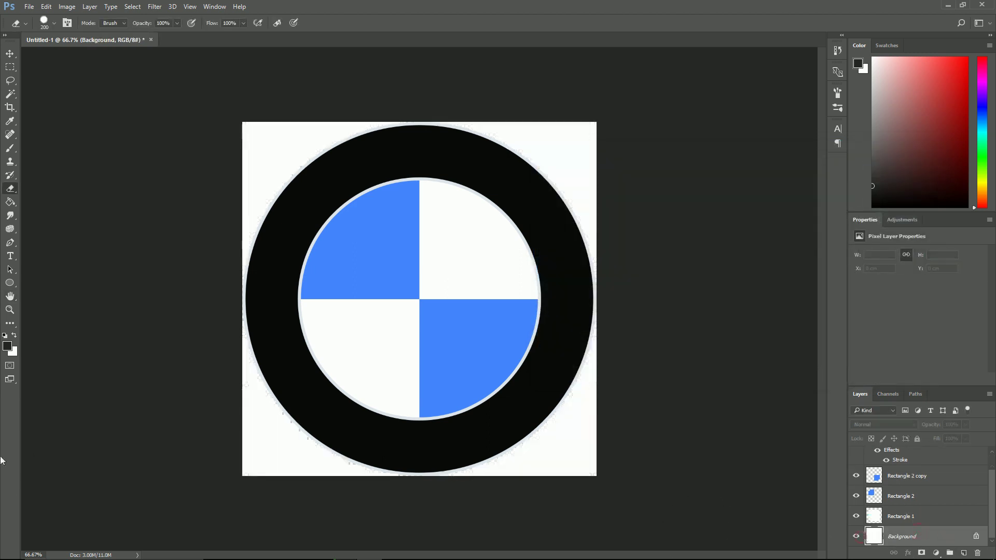
Step: Set the foreground colour to orange ff9c00 and fill the Background layer with it
left_click(8, 349)
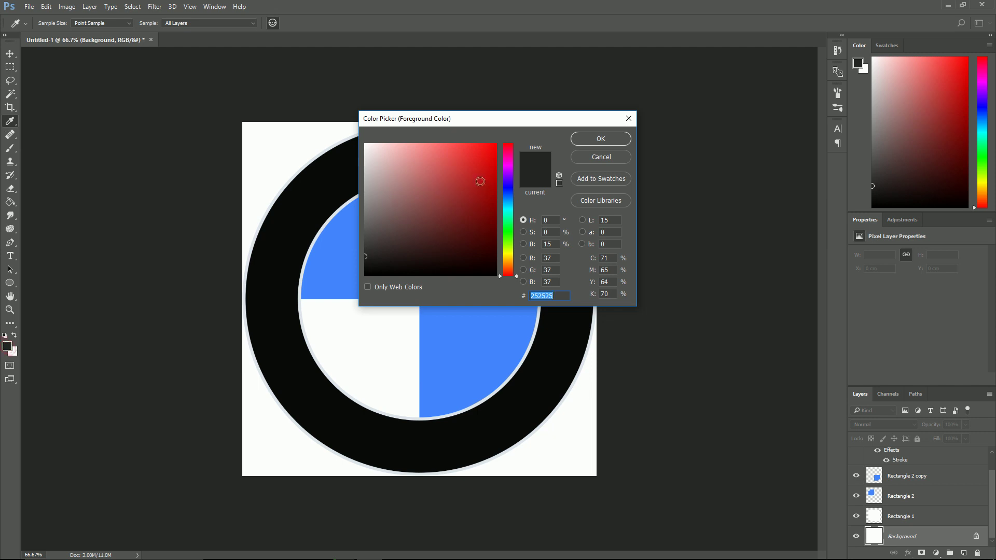
left_click(519, 263)
type("ff9c00")
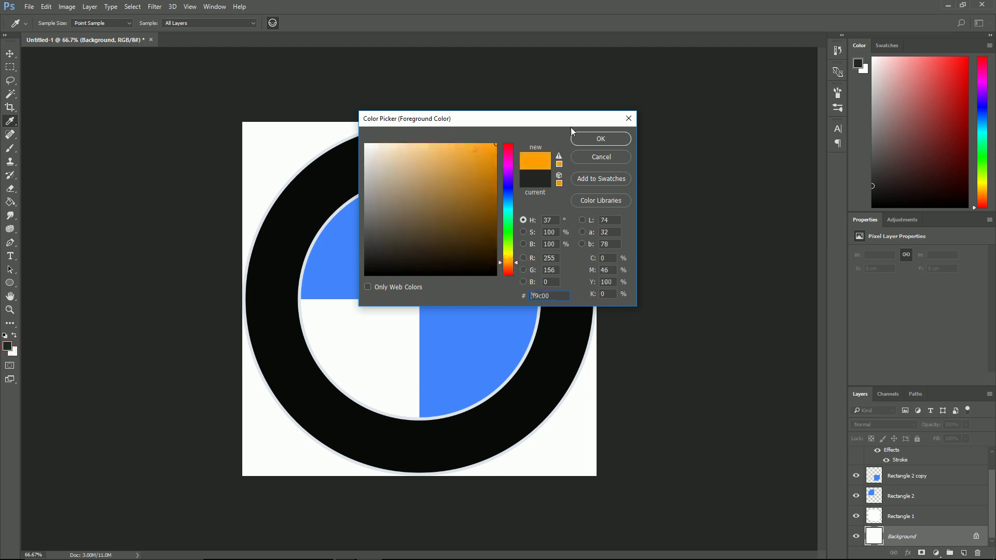
left_click(601, 138)
key("e")
key("alt+BackSpace")
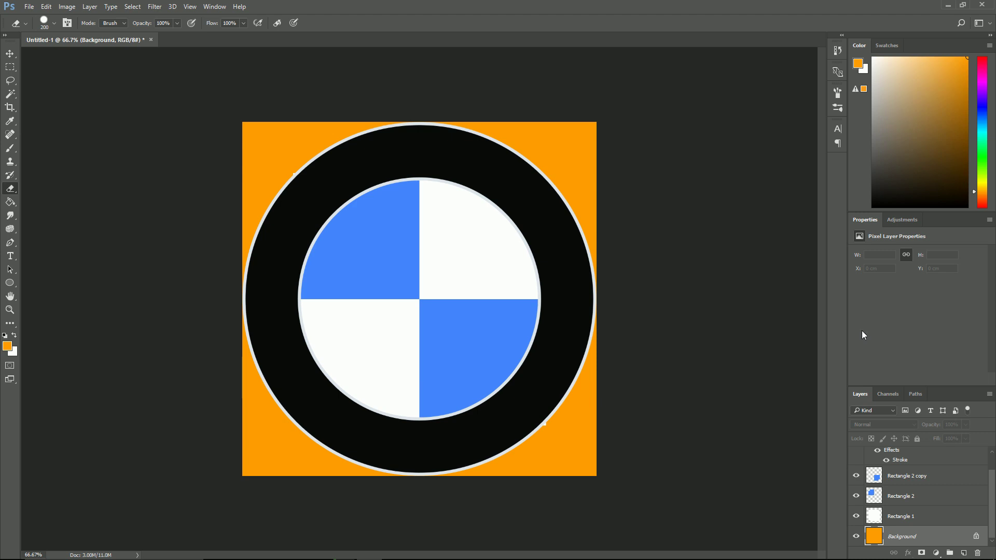
Step: Select the layers from Rectangle 1 to Ellipse 1, scale them together to 98.72% about their centre, and apply the transformation
left_click(927, 524)
scroll(918, 498, "up", 1)
left_click(896, 457, "shift")
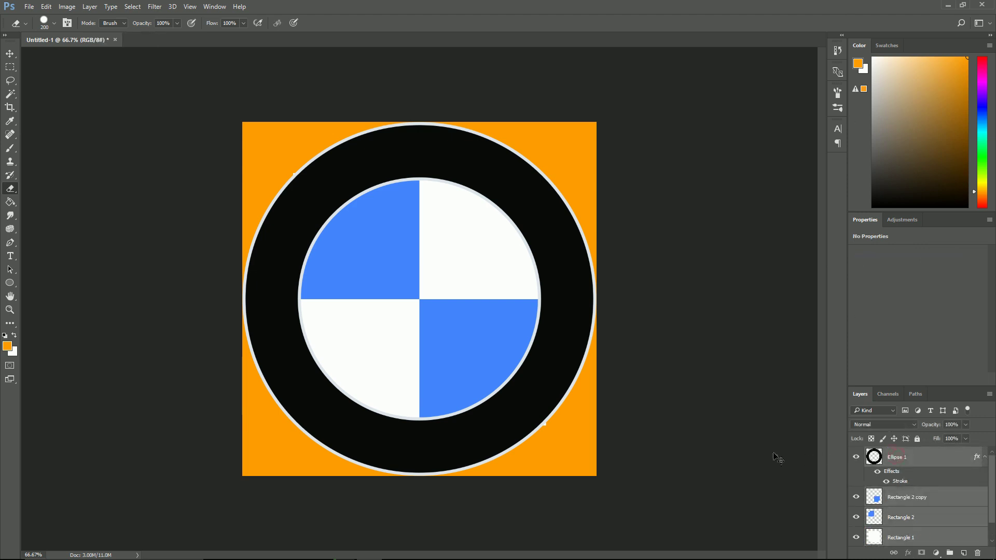
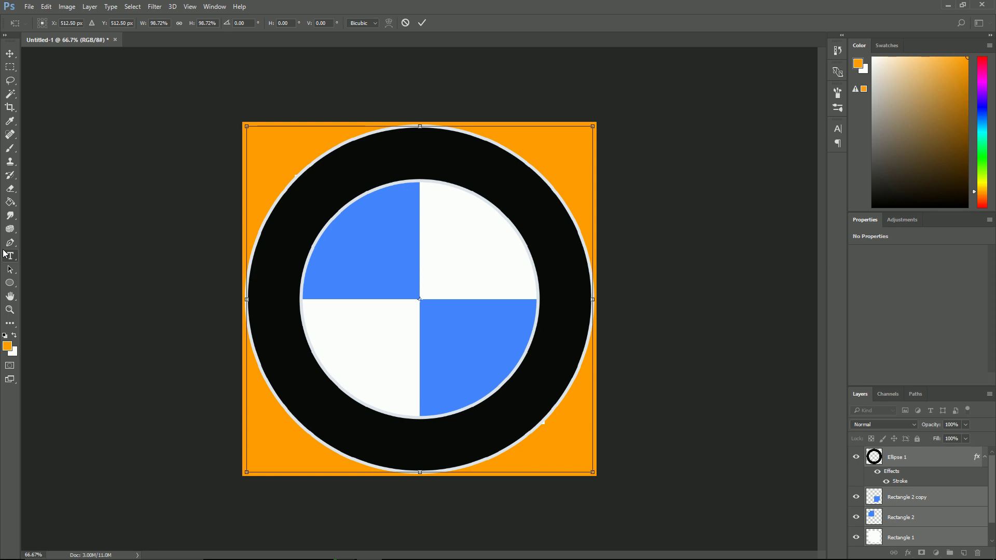
left_click(5, 254)
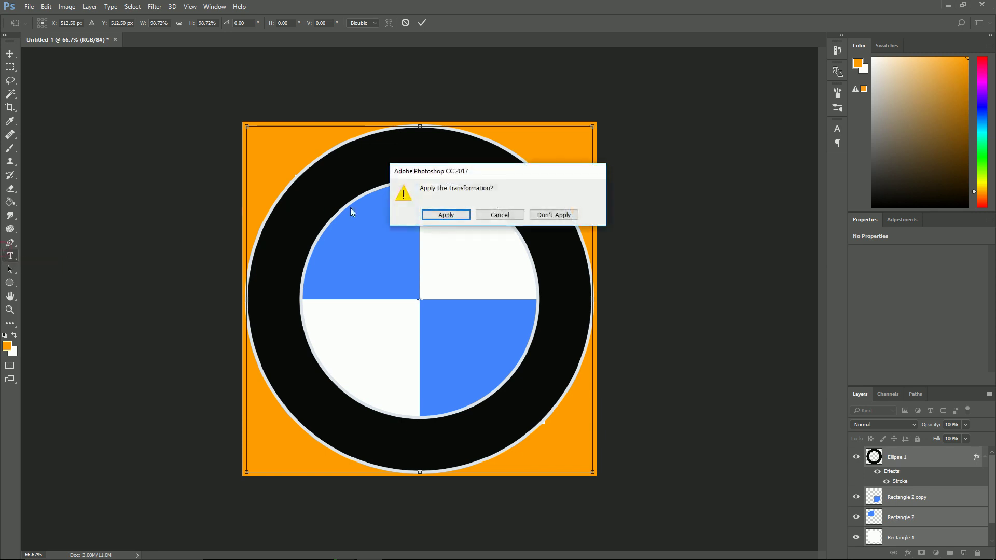
left_click(446, 214)
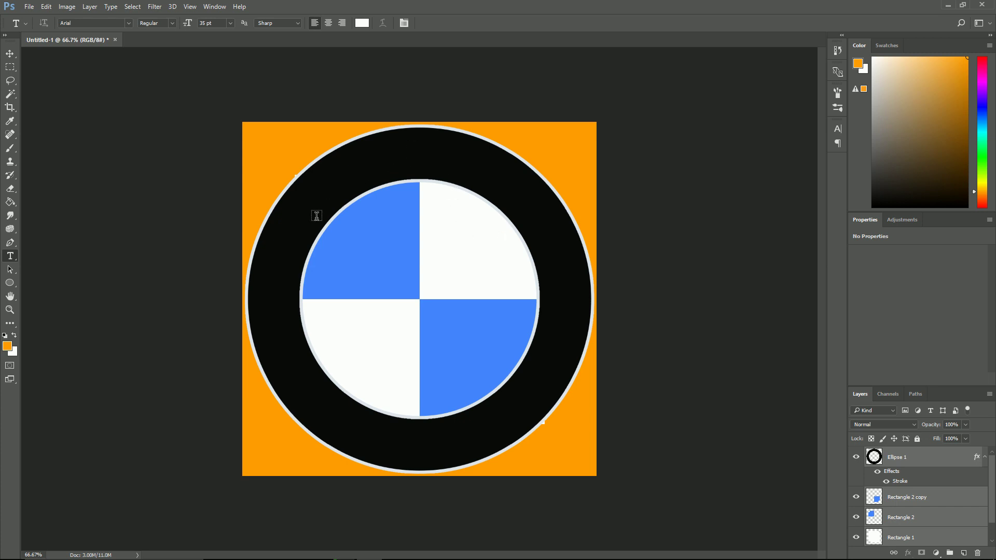
Step: Add a white Arial letter M at the top of the black ring and enlarge it to 114 pt
left_click(393, 154)
type("M")
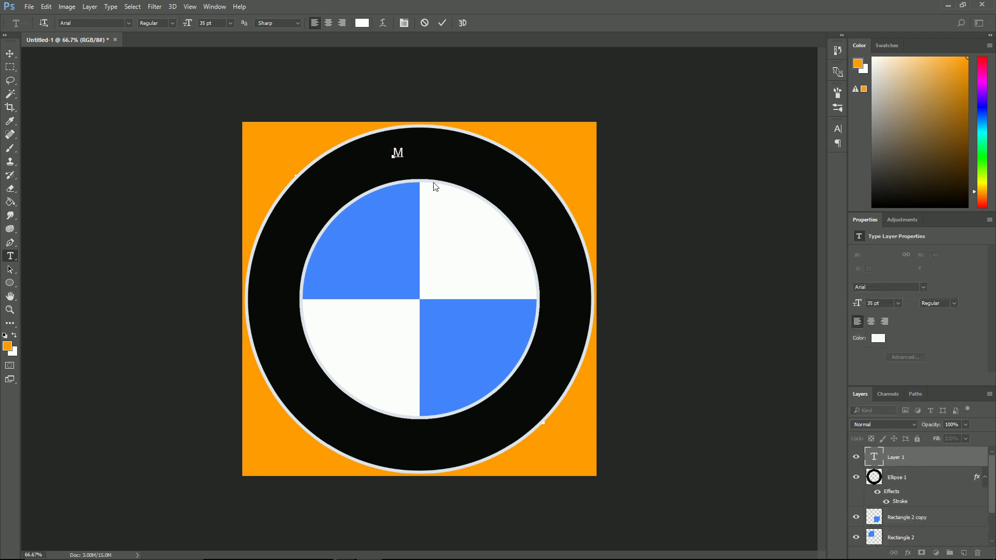
key("ctrl+a")
key("ctrl+shift+period")
key("ctrl+shift+period")
key("ctrl+shift+period")
key("ctrl+shift+period")
key("ctrl+shift+period")
key("ctrl+shift+period")
key("ctrl+shift+period")
key("ctrl+shift+period")
key("ctrl+shift+period")
key("ctrl+shift+period")
key("ctrl+shift+period")
key("ctrl+shift+period")
key("ctrl+shift+period")
key("ctrl+shift+period")
key("ctrl+shift+period")
key("ctrl+shift+period")
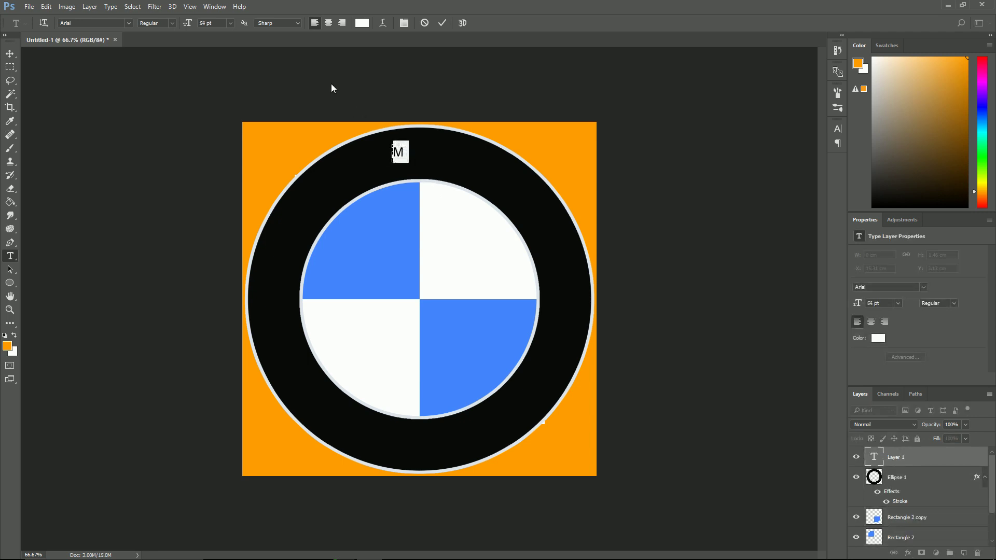
key("ctrl+shift+period")
key("ctrl+shift+period")
key("ctrl+shift+period")
key("ctrl+shift+period")
key("ctrl+shift+period")
key("ctrl+shift+period")
key("ctrl+shift+period")
key("ctrl+shift+period")
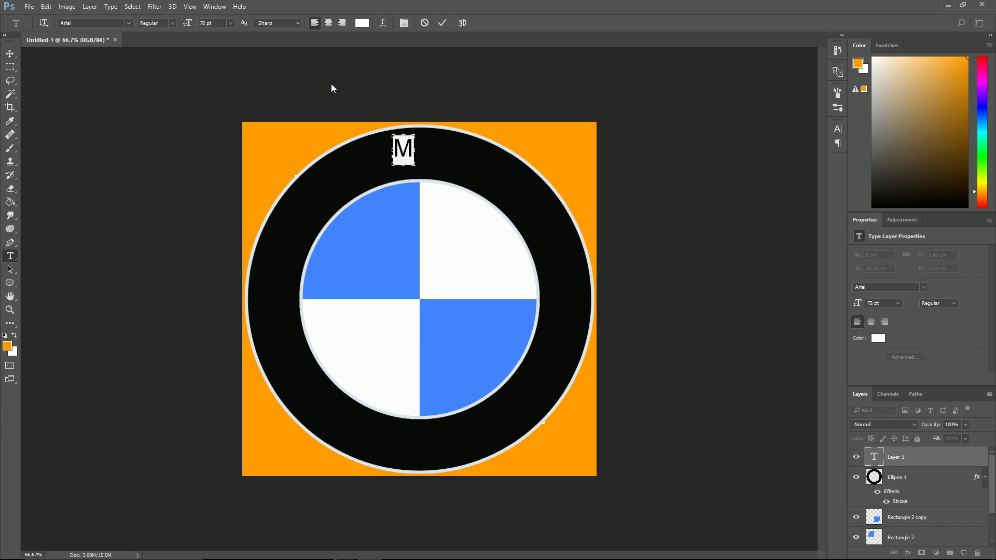
key("ctrl+shift+period")
key("ctrl+shift+period")
key("ctrl+shift+period")
key("ctrl+shift+period")
key("ctrl+shift+period")
key("ctrl+shift+period")
key("ctrl+shift+period")
key("ctrl+shift+period")
key("ctrl+shift+period")
key("ctrl+shift+period")
key("ctrl+shift+period")
key("ctrl+shift+period")
key("ctrl+shift+period")
key("ctrl+shift+period")
key("ctrl+shift+period")
key("ctrl+shift+period")
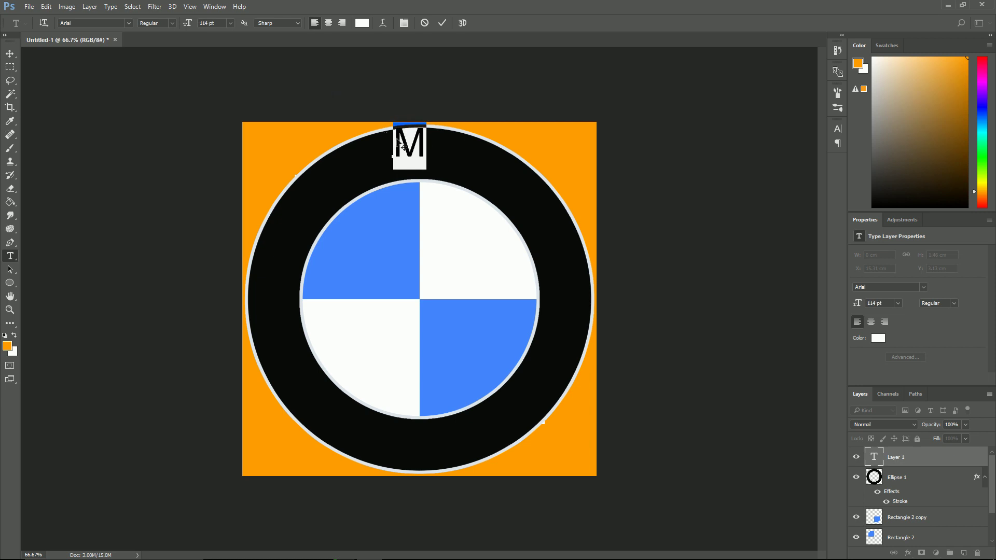
Step: Move the M towards the middle of the ring's top band and set its horizontal scale to 126%
left_click_drag(436, 181, 441, 187)
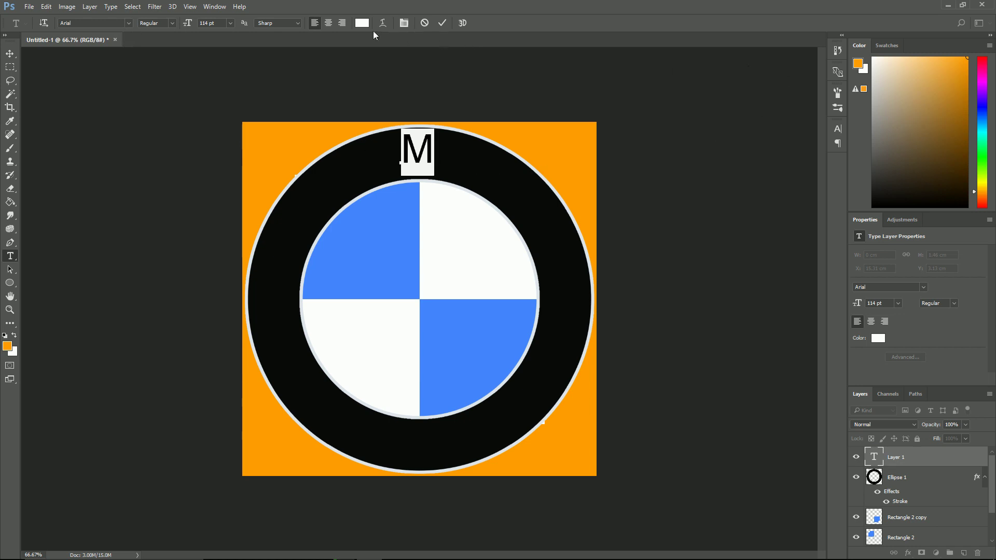
left_click(405, 23)
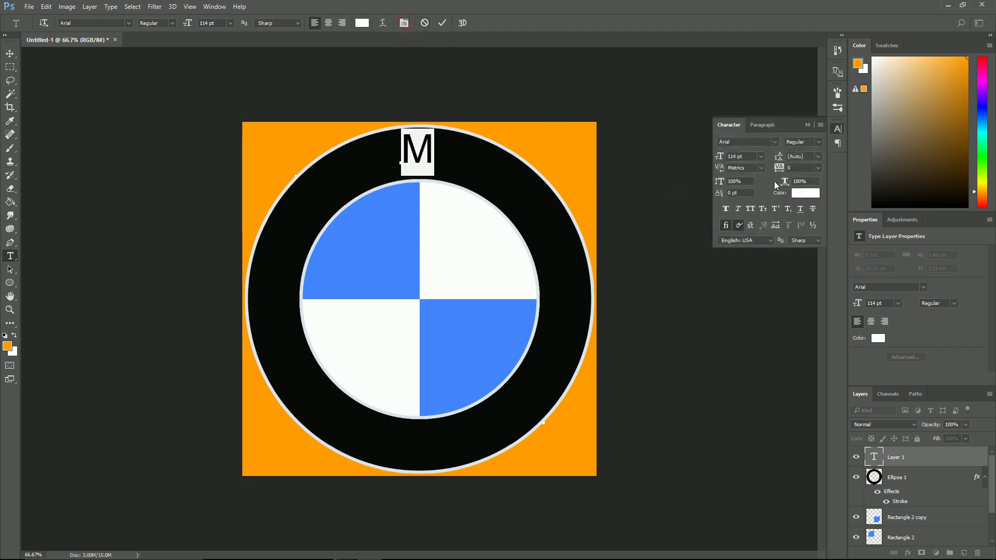
left_click_drag(785, 185, 803, 183)
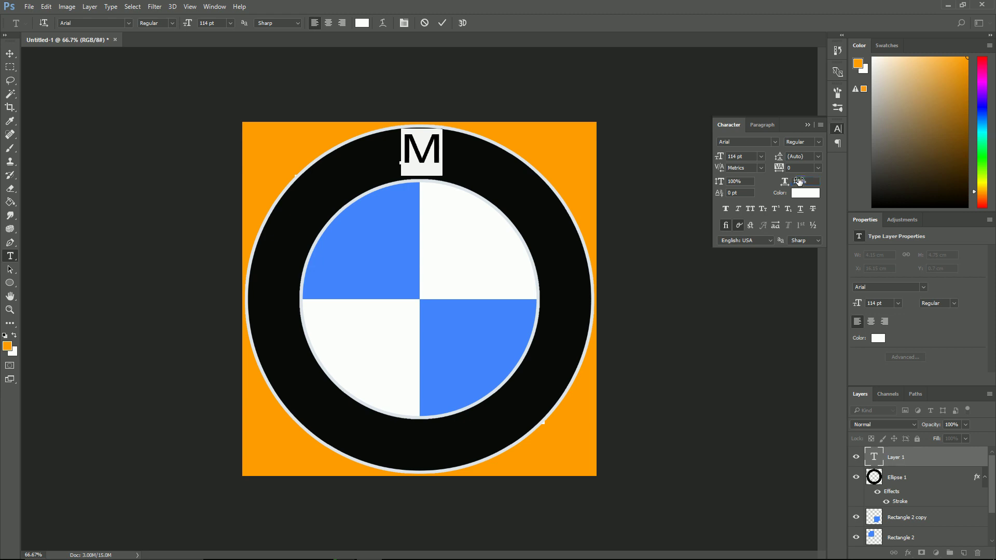
Step: Enlarge the M to 131 pt, centre it above the blue and white quarters, and commit the text
left_click_drag(452, 171, 449, 173)
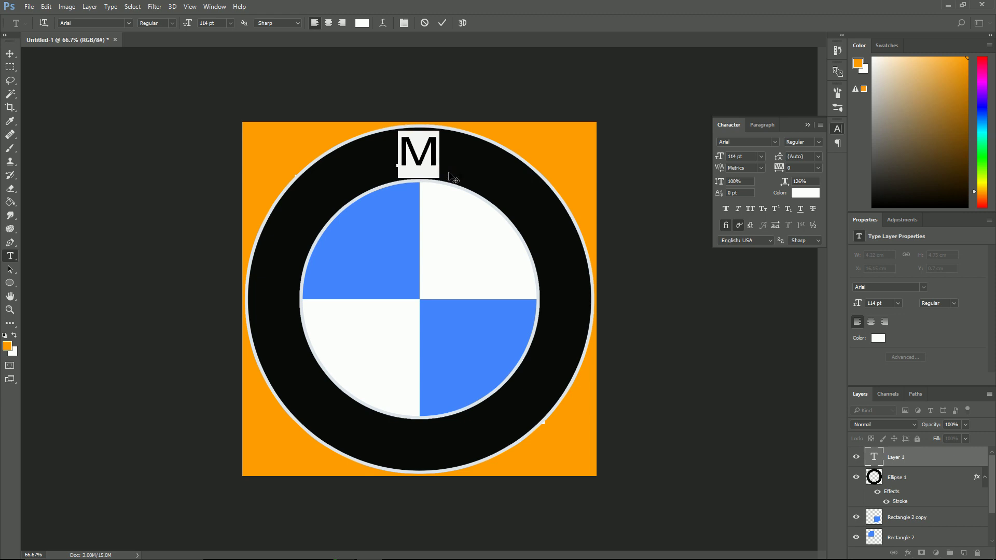
left_click_drag(449, 173, 448, 174)
left_click_drag(449, 173, 450, 175)
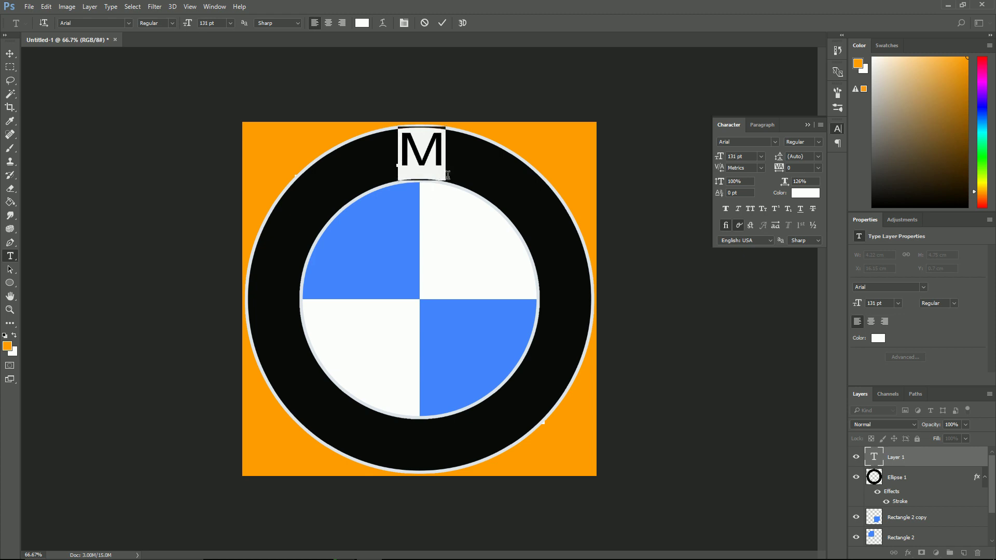
left_click_drag(463, 185, 456, 182)
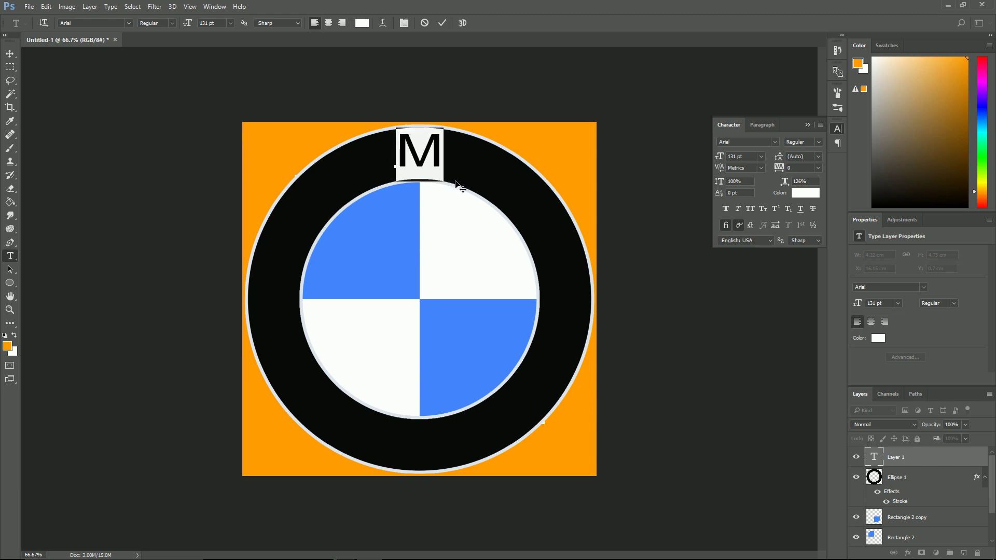
key("Left")
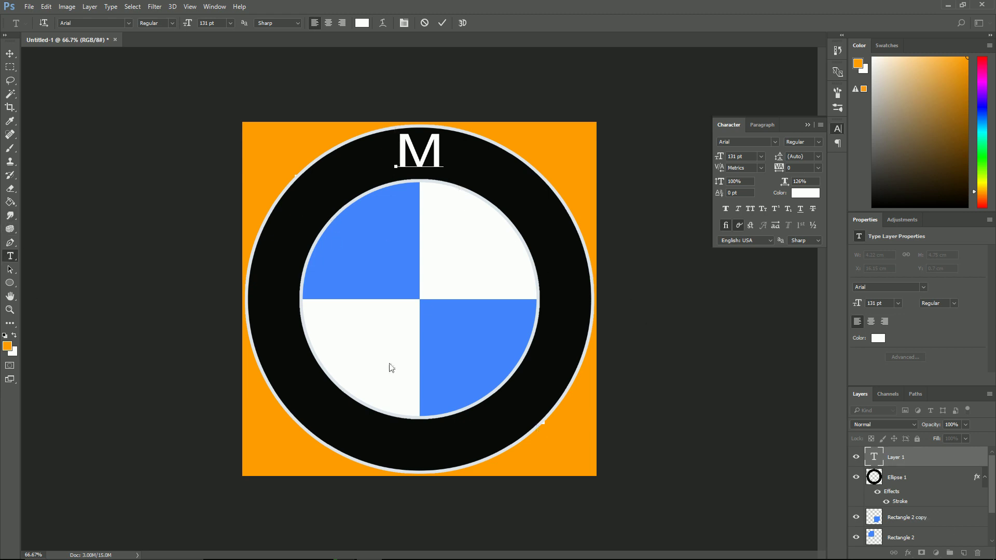
key("ctrl+Return")
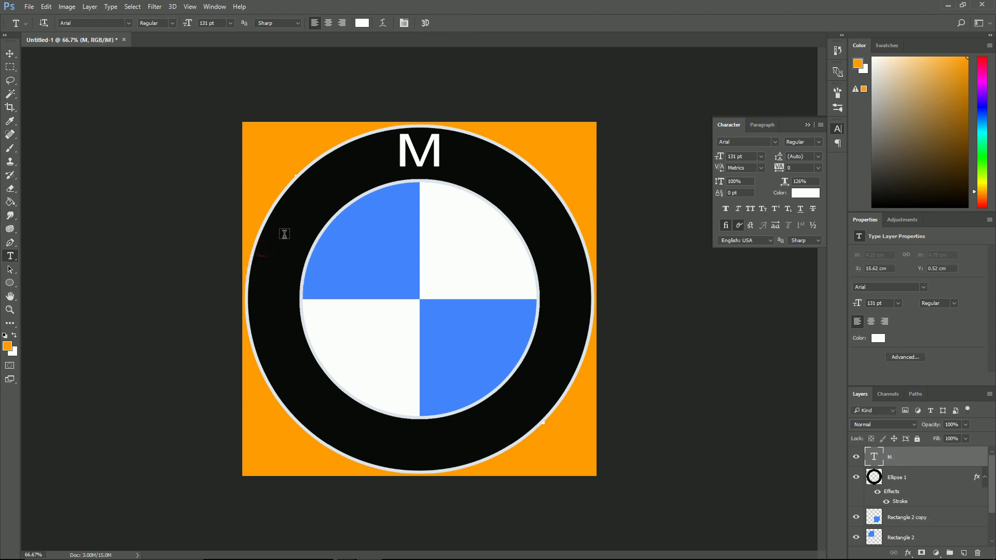
Step: Add a letter B on the ring's upper-left part and a letter W on its upper-right part as separate text layers
left_click(287, 214)
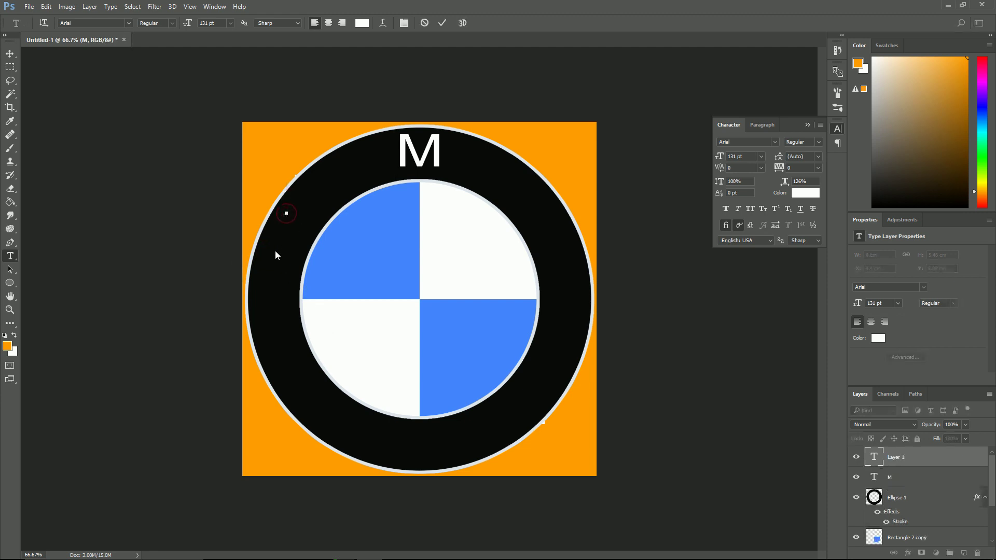
type("B")
left_click(533, 237)
left_click(519, 206)
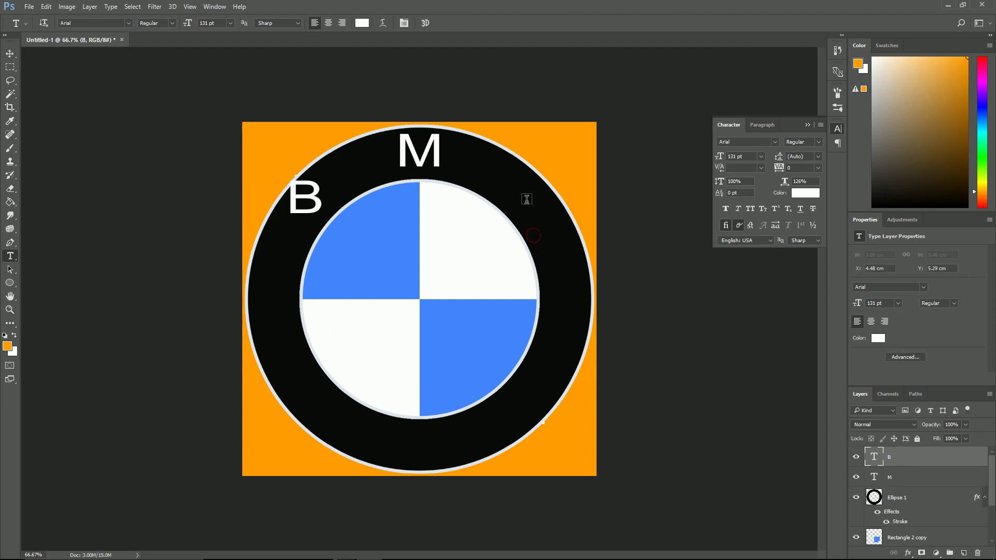
type("W")
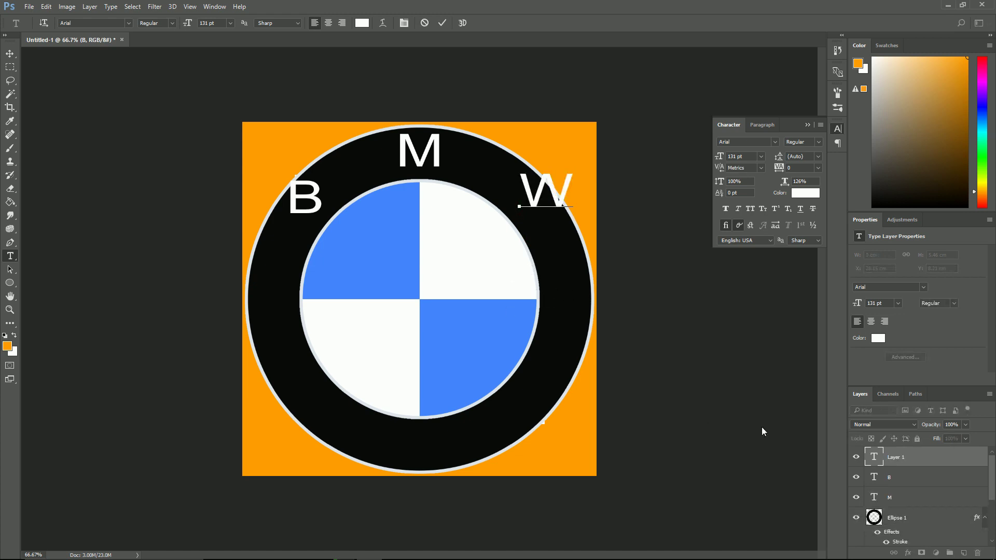
Step: Rotate the B to about -38.7° and move it into the ring's upper-left band, following the curve
left_click(877, 478)
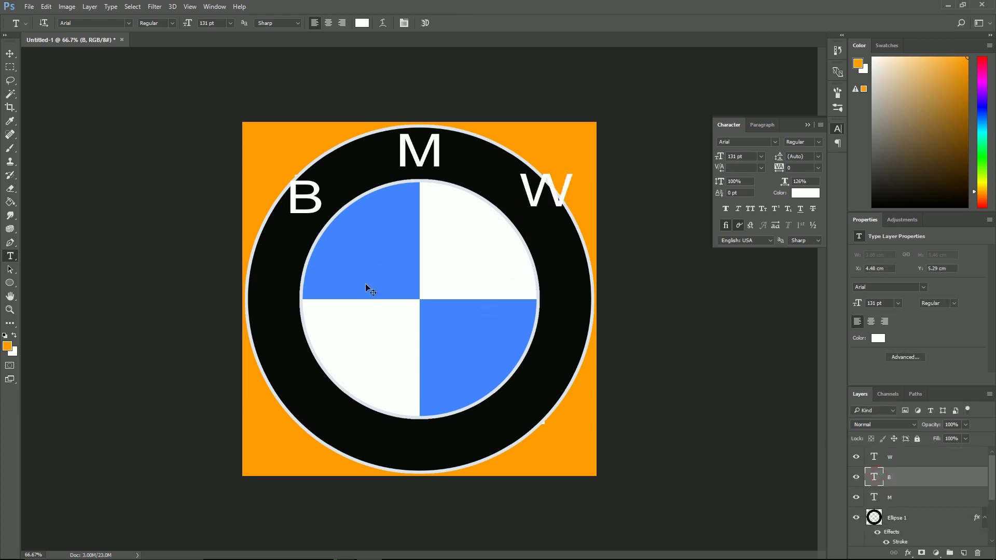
key("ctrl+t")
left_click_drag(332, 163, 298, 155)
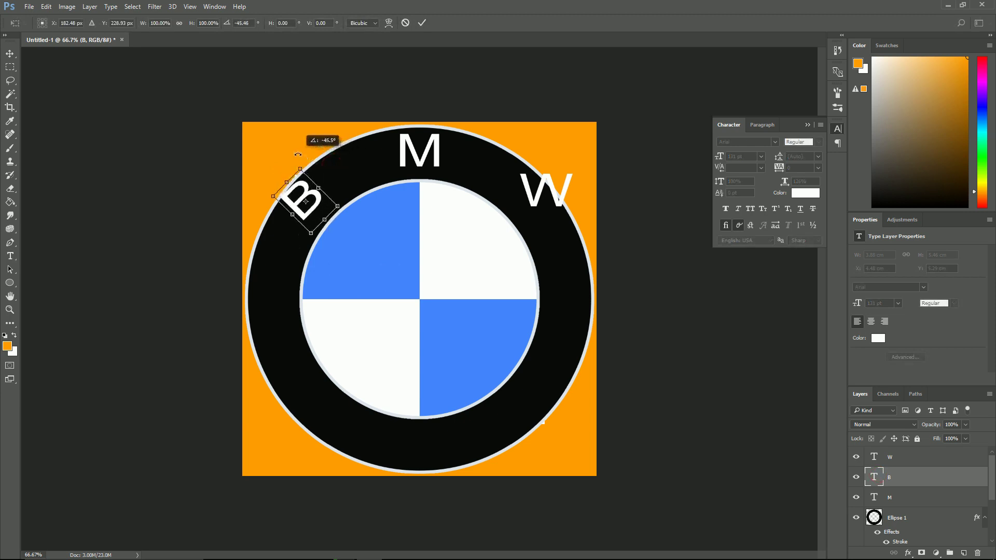
left_click_drag(306, 201, 328, 191)
left_click_drag(335, 146, 340, 148)
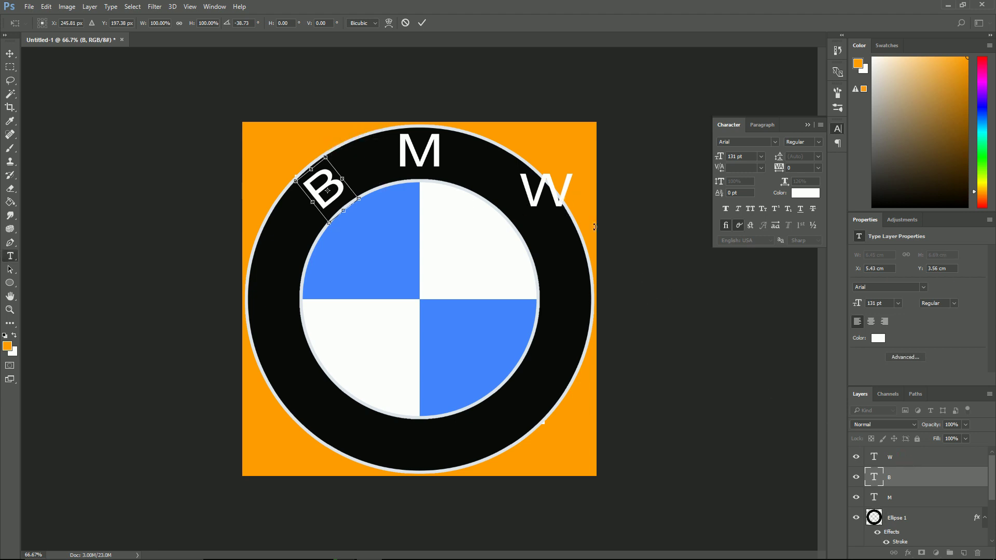
key("Return")
Step: Move the W into the ring's upper-right band and rotate it to about 37.7° to follow the curve
left_click(926, 460)
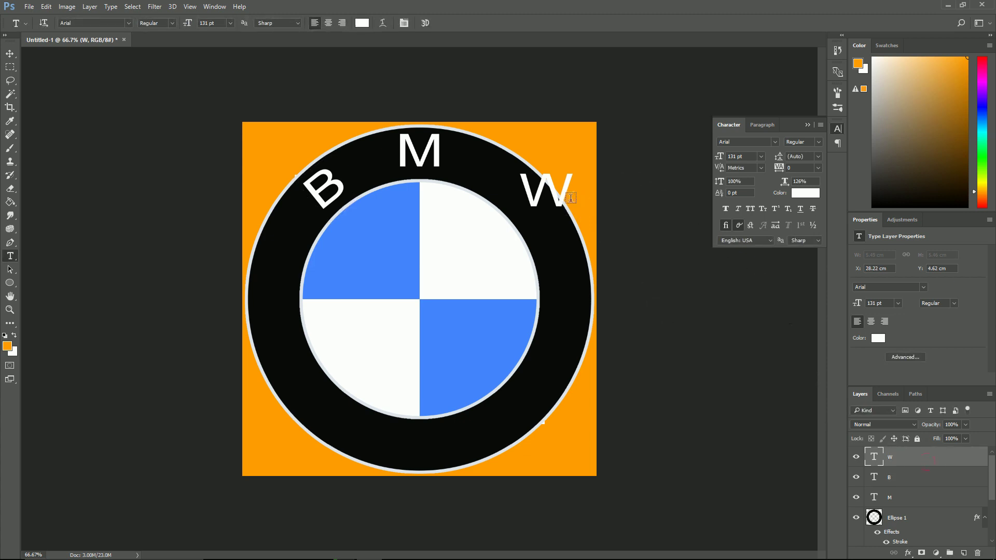
left_click(10, 54)
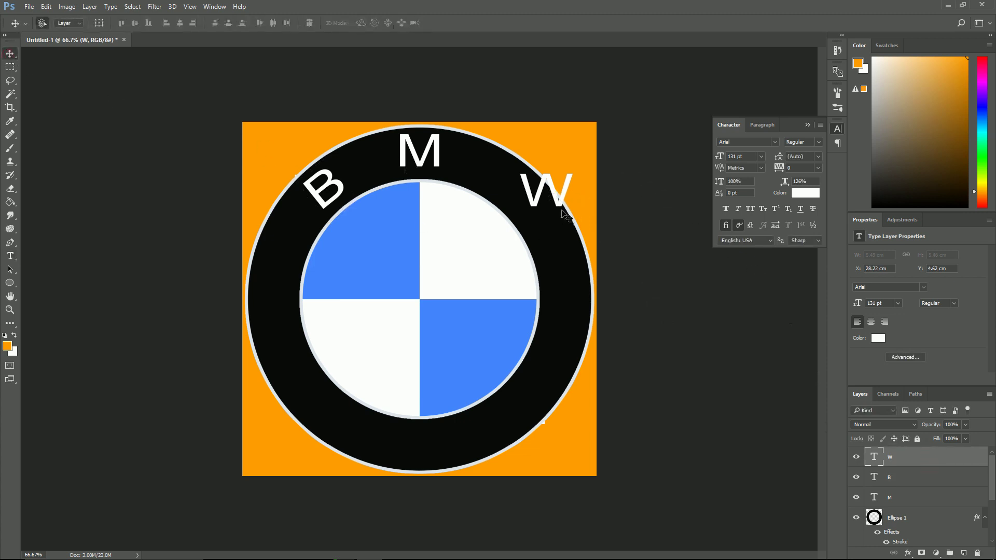
left_click_drag(551, 213, 538, 214)
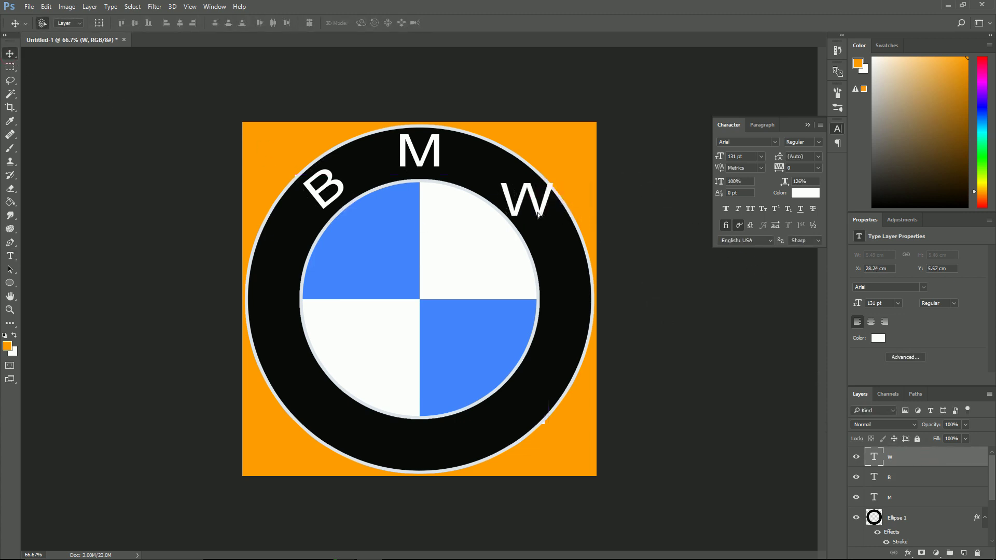
key("ctrl+t")
left_click_drag(566, 165, 529, 201)
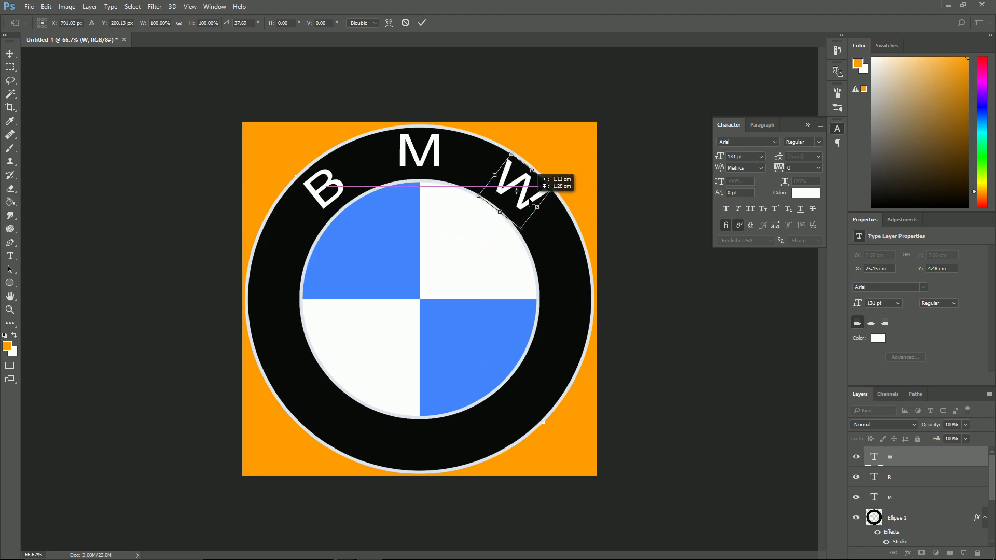
left_click_drag(530, 202, 529, 202)
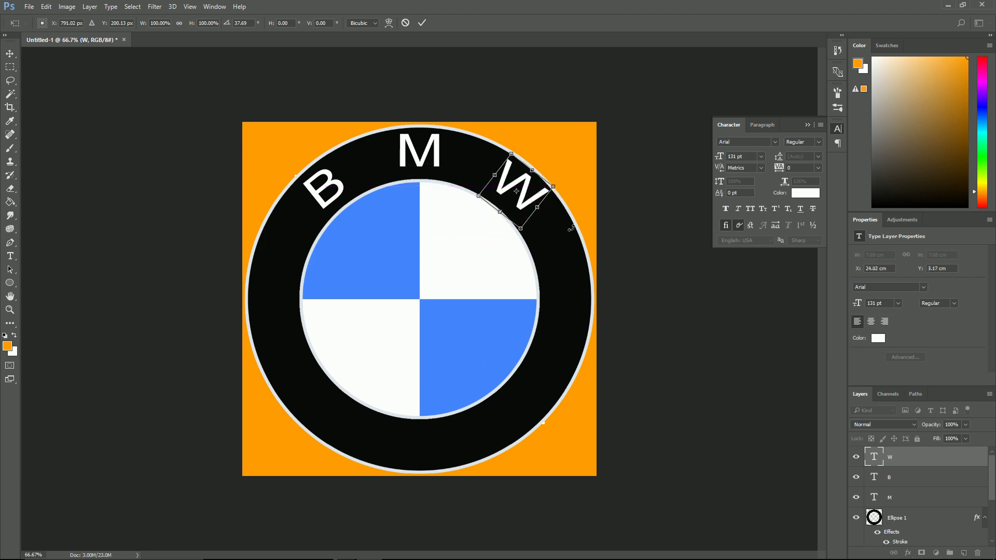
Step: Nudge the W slightly left and down to centre it within the ring's band, and apply the transform
key("Left")
key("Left")
key("Left")
key("Left")
key("Left")
key("Left")
key("Down")
key("Down")
key("Down")
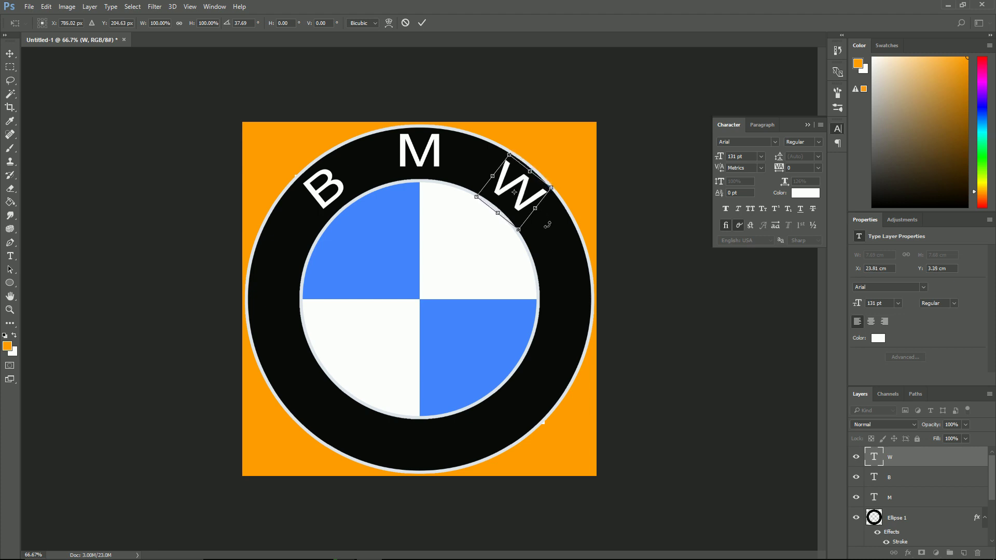
key("Left")
key("Left")
key("Down")
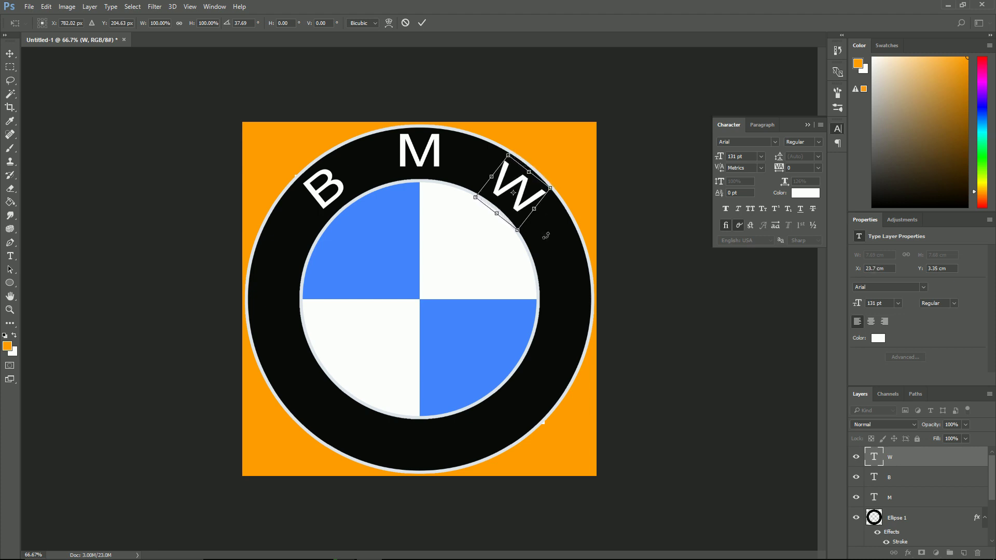
left_click(906, 497)
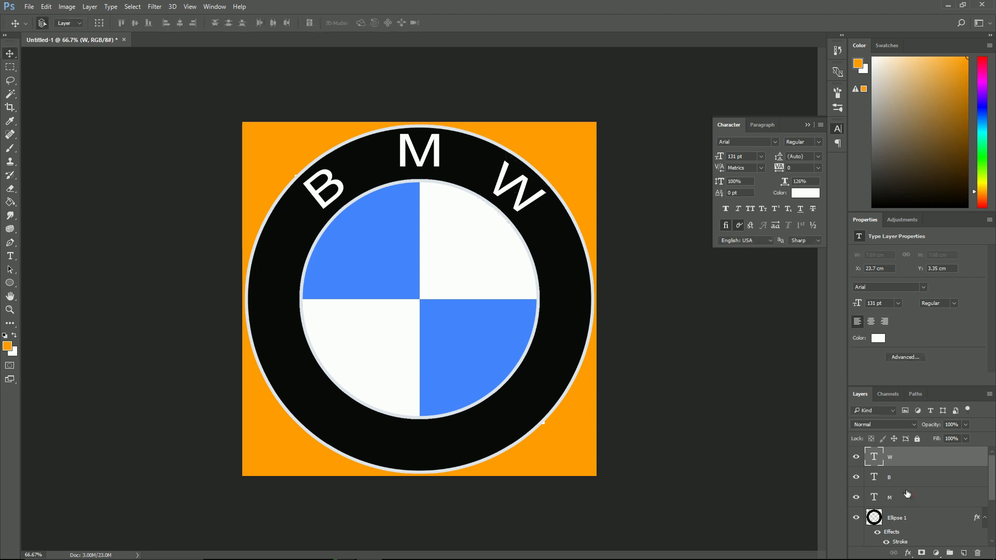
Step: Set the font size of the W, B and M text layers together to 142 pt
left_click(908, 497, "shift")
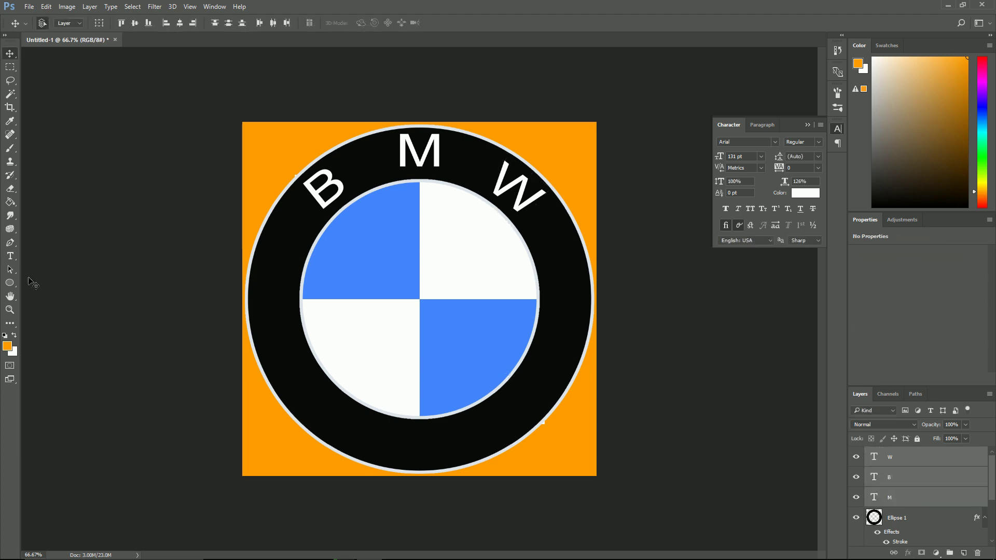
left_click(11, 256)
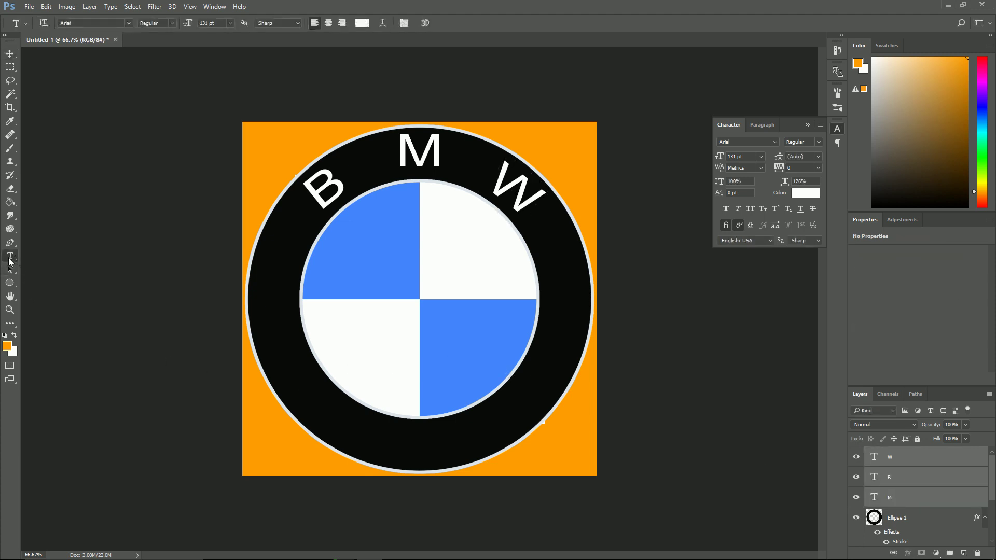
left_click(206, 23)
type("8")
key("Return")
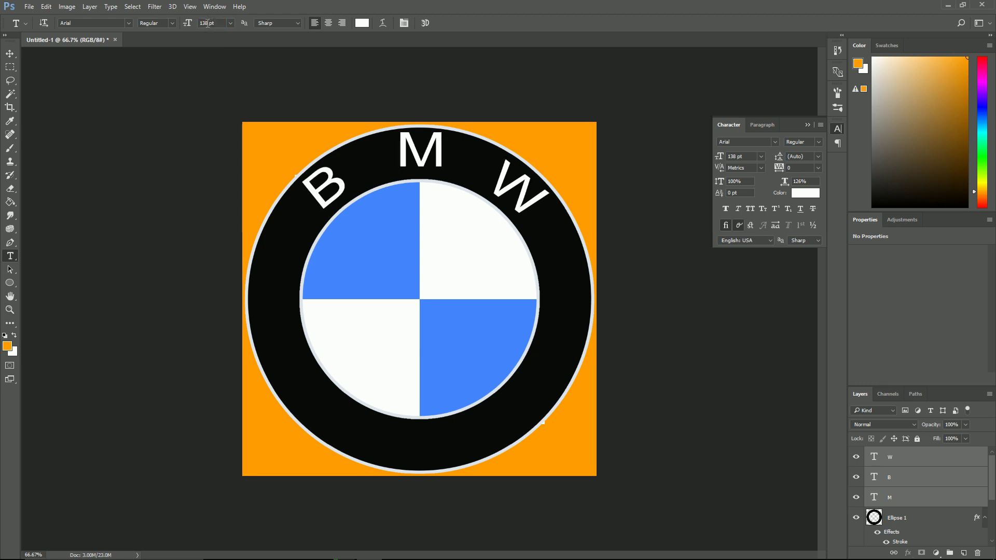
type("142")
key("Return")
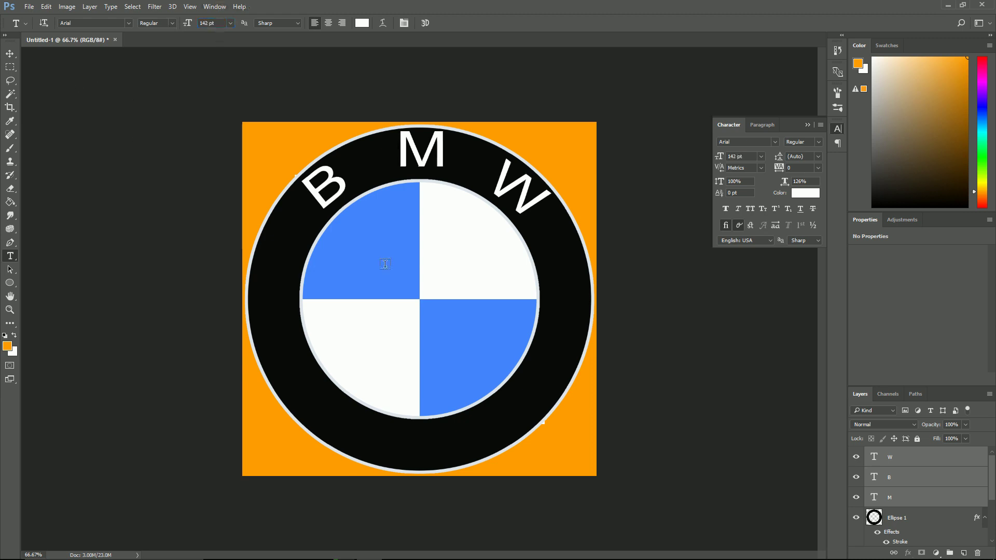
Step: Nudge the three letters together slightly down and left to centre the M within the ring's upper band
left_click(7, 54)
key("Down")
key("Down")
key("Down")
key("Down")
key("Down")
key("Left")
key("Left")
key("Left")
key("Left")
key("Left")
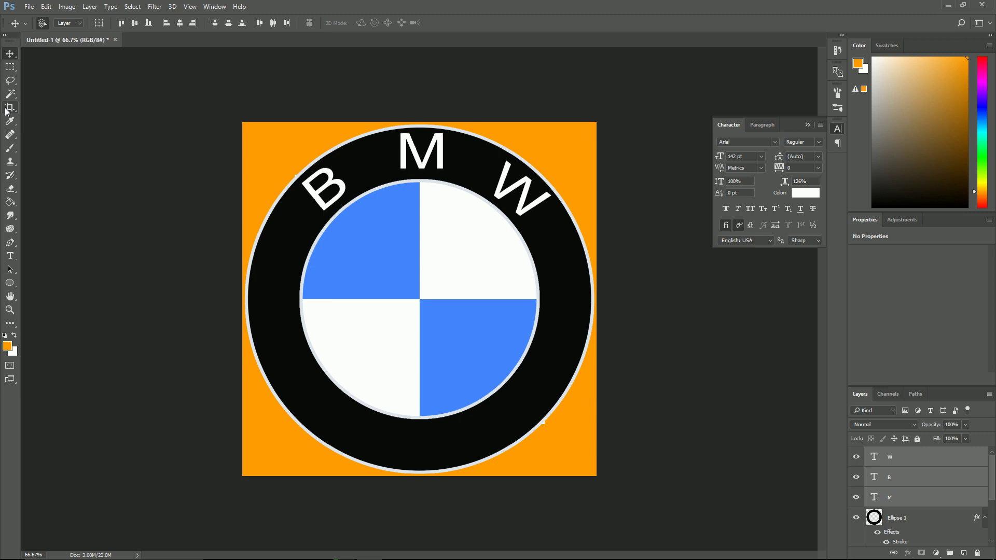
key("Left")
key("Left")
key("Left")
key("Left")
key("Left")
key("Down")
key("Down")
key("Down")
key("Down")
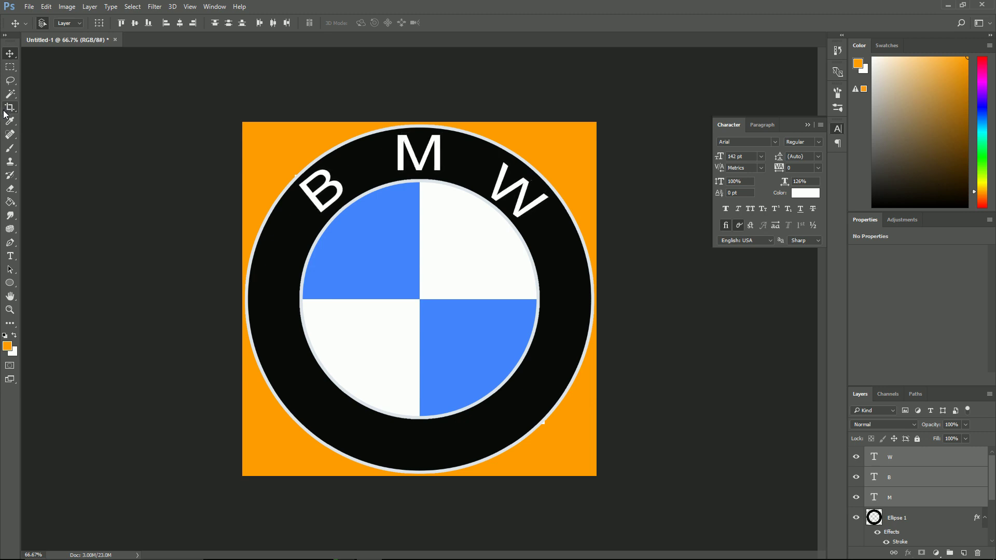
key("Left")
key("Down")
key("Left")
key("Down")
key("Down")
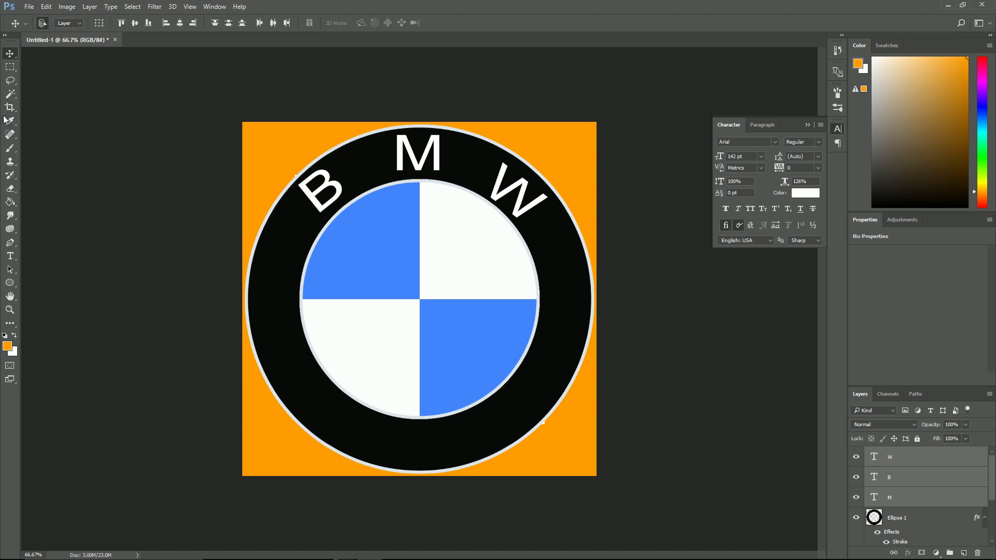
Step: Nudge only the B slightly right and up within the ring's upper-left band
left_click(924, 497)
left_click(902, 476)
key("Right")
key("Right")
key("Right")
key("Right")
key("Right")
key("Up")
key("Up")
key("Up")
key("Up")
key("Down")
Step: Rotate the B by about -4.4° to follow the ring's curve, and apply the transform
key("ctrl+t")
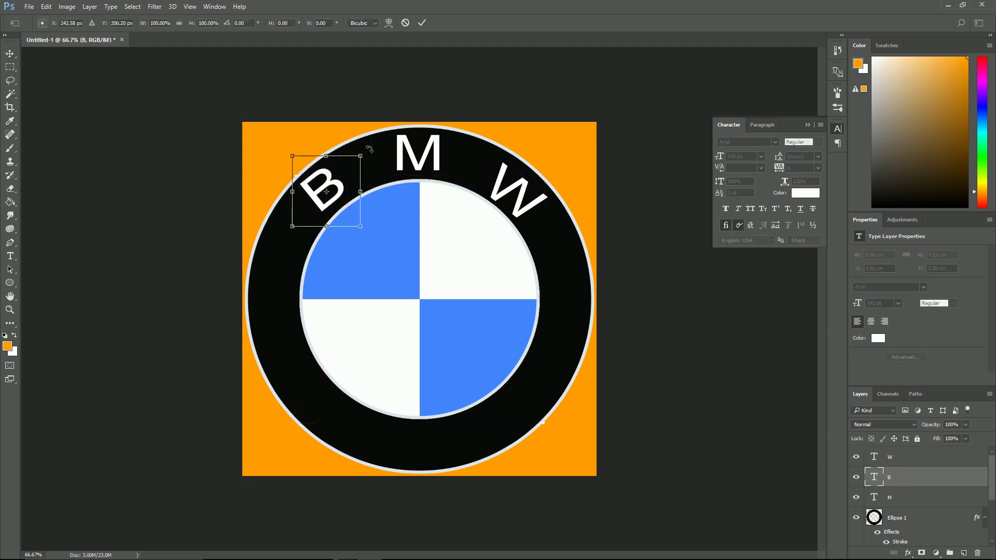
left_click_drag(369, 149, 363, 152)
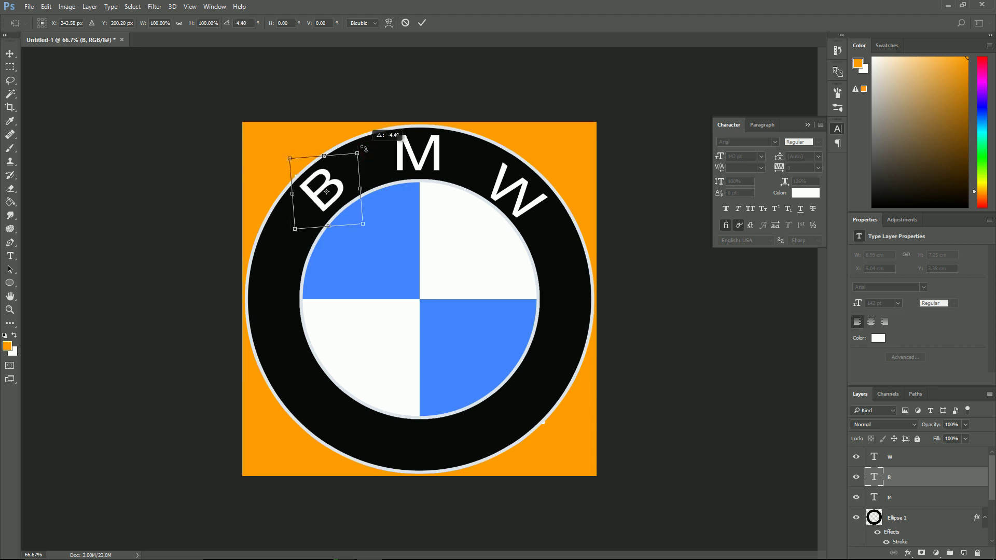
key("Return")
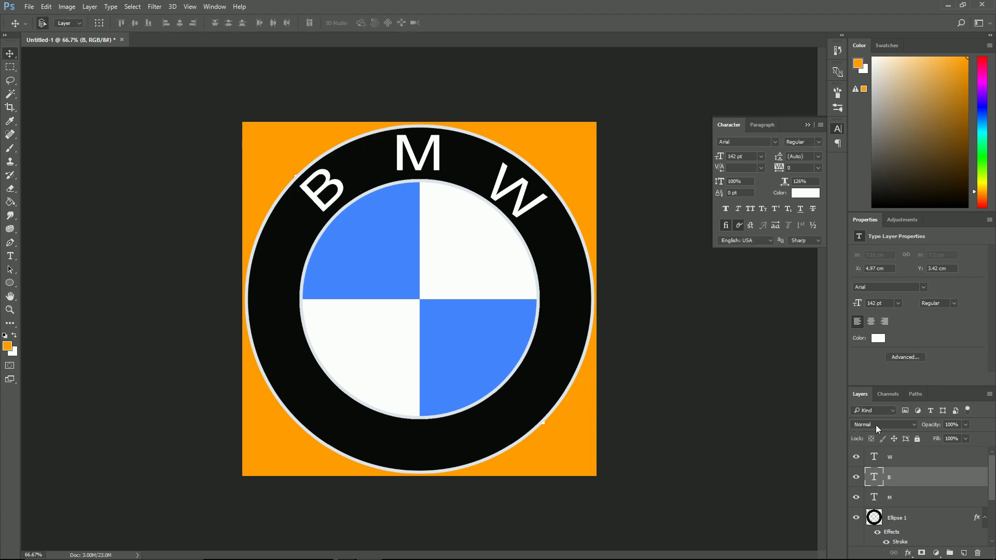
Step: Rotate the W slightly clockwise to follow the ring's curve, and apply the transform
left_click(891, 456)
key("ctrl+t")
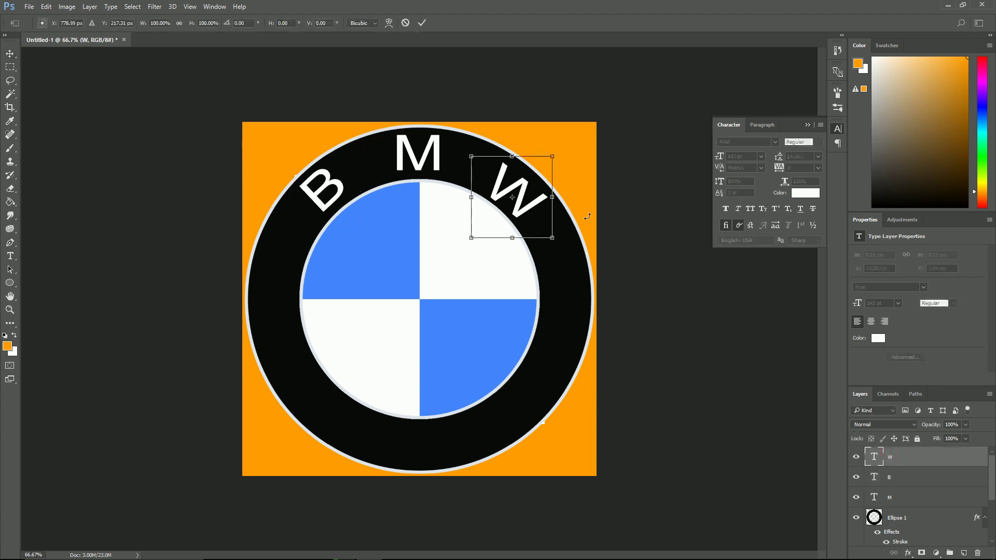
left_click_drag(566, 145, 565, 152)
key("Return")
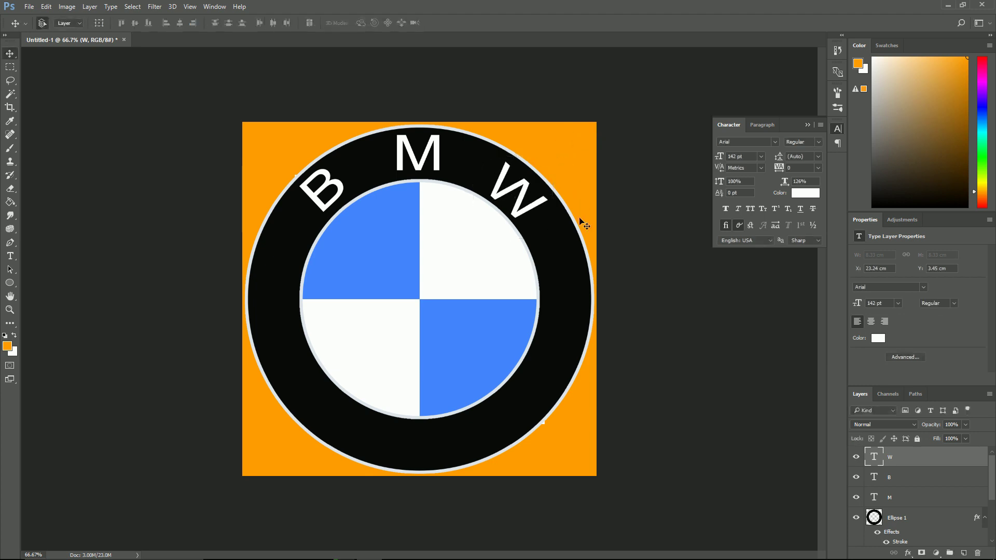
Step: Delete the orange Background layer so the logo stands on transparency
scroll(929, 480, "down", 3)
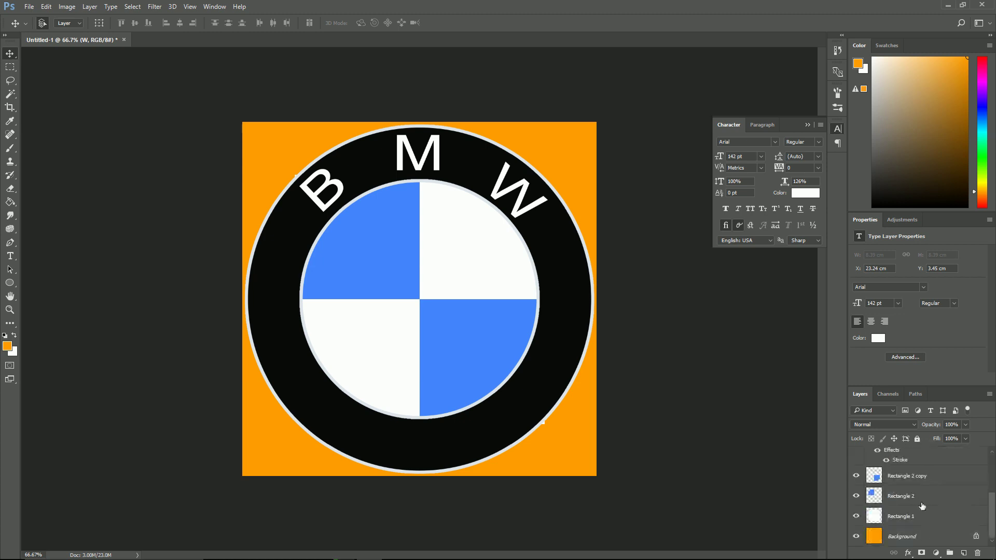
left_click(929, 538)
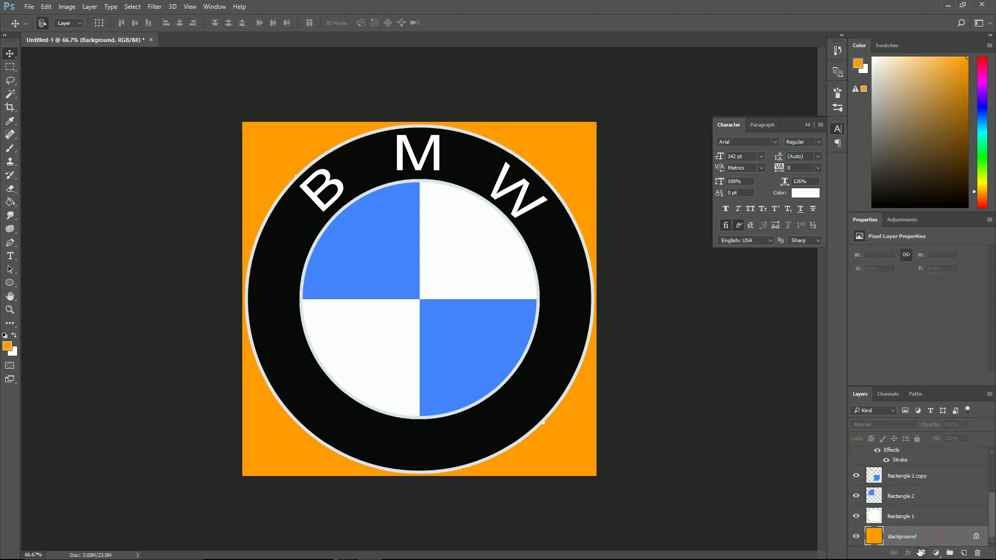
key("alt+bracketright")
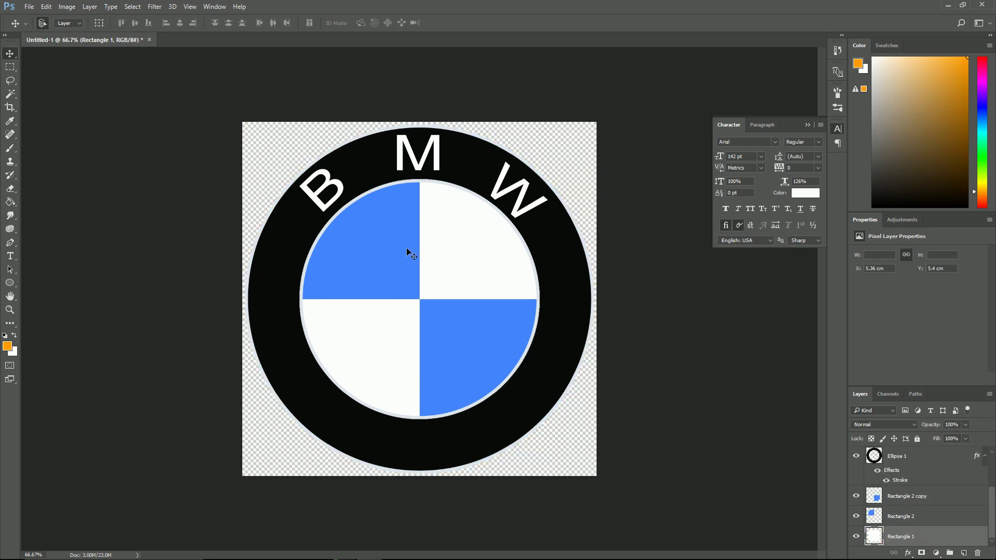
Step: Save the logo as a PNG file with Smallest / Slow compression and no interlacing
left_click(29, 7)
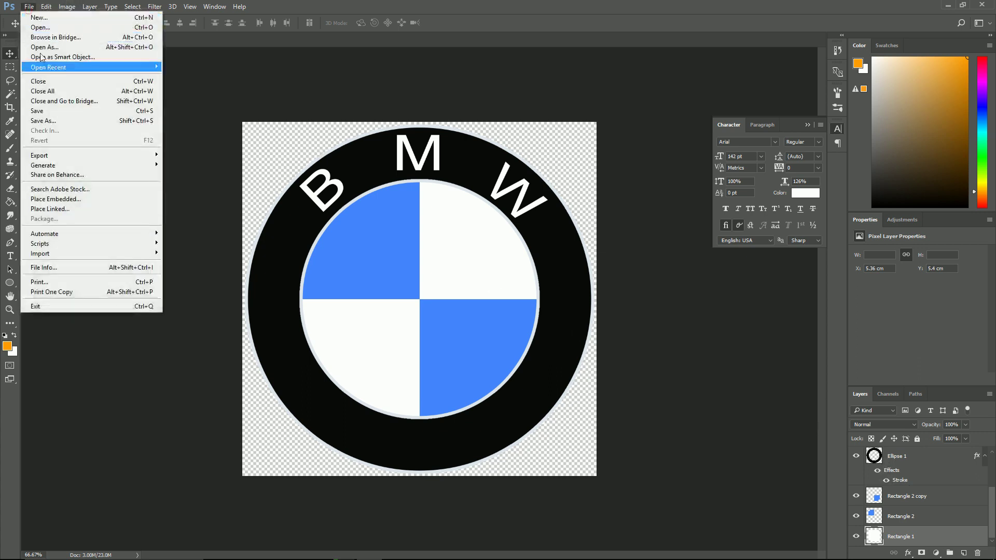
left_click(56, 120)
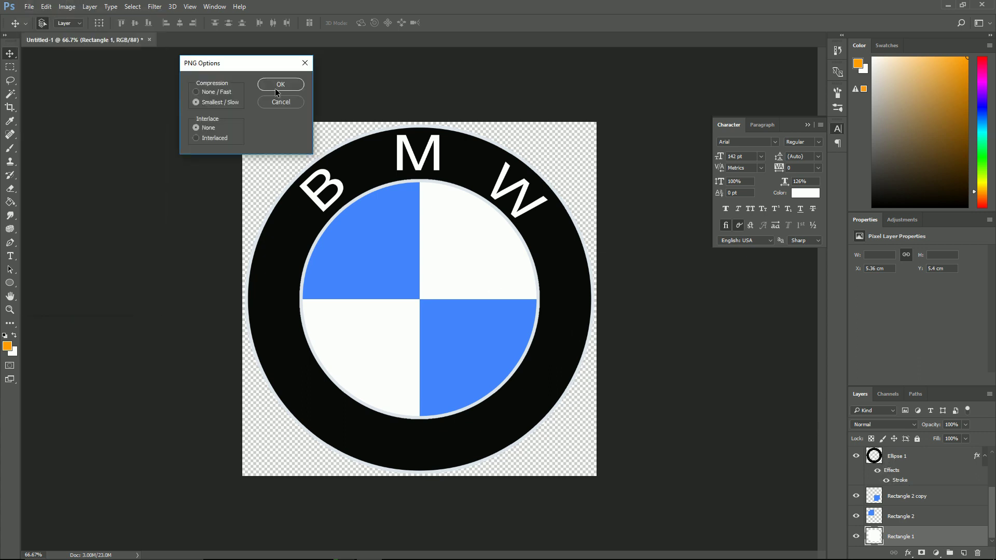
left_click(277, 87)
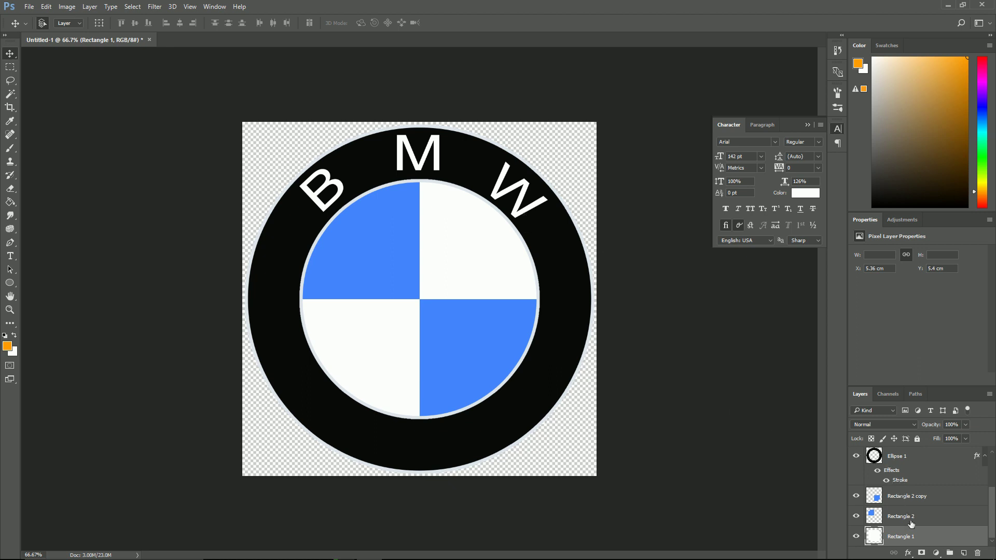
Step: Rasterize the three letter layers and merge all of the logo's layers into one
scroll(908, 511, "up", 2)
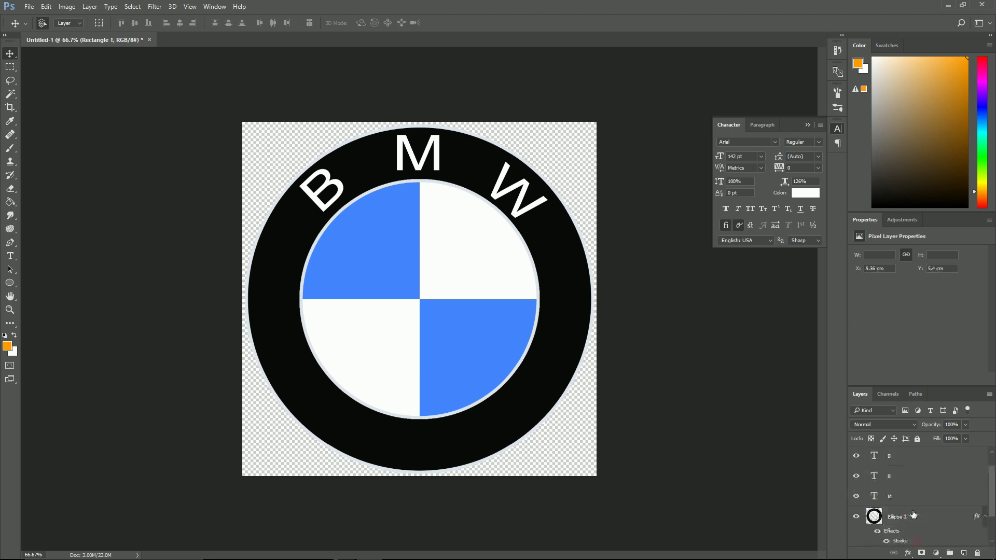
left_click(900, 458, "shift")
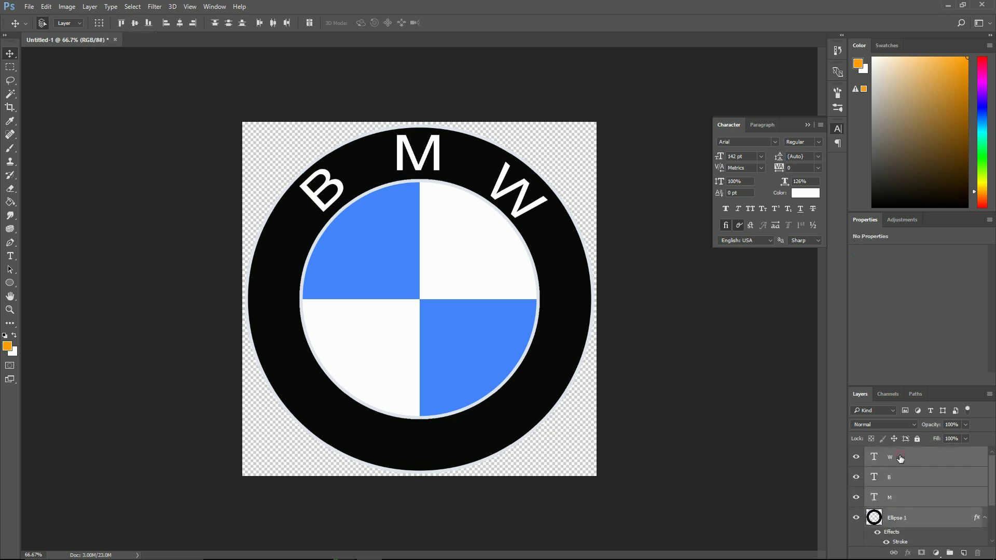
right_click(900, 457)
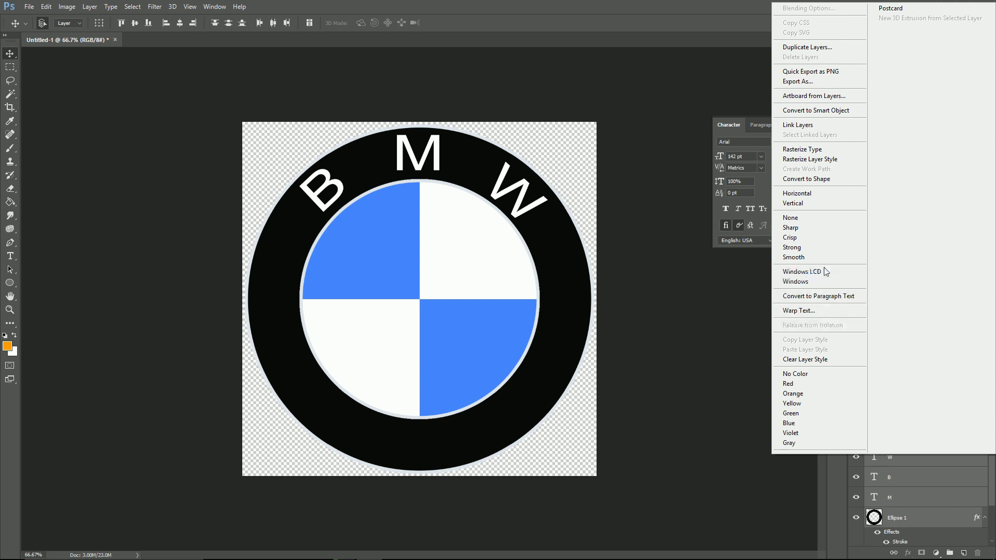
left_click(834, 149)
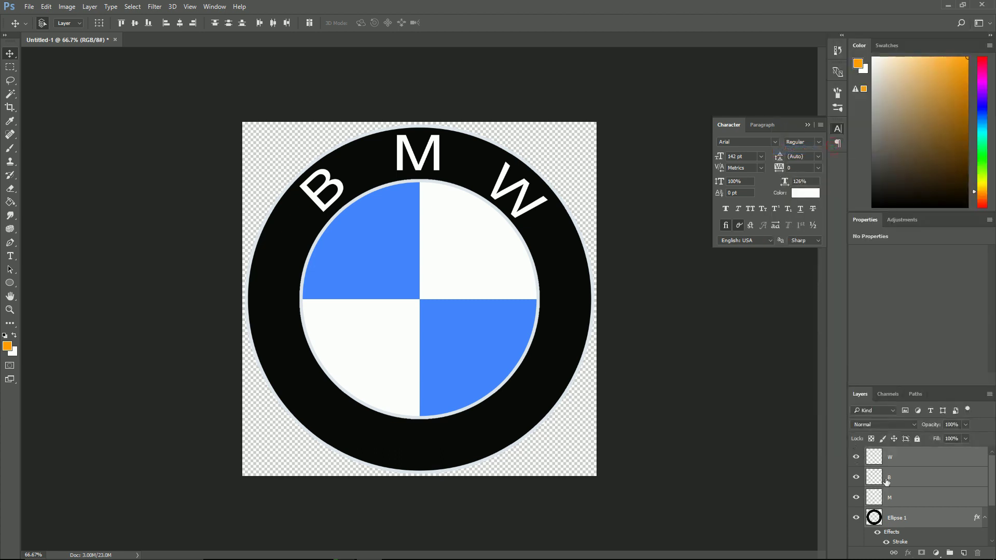
right_click(890, 467)
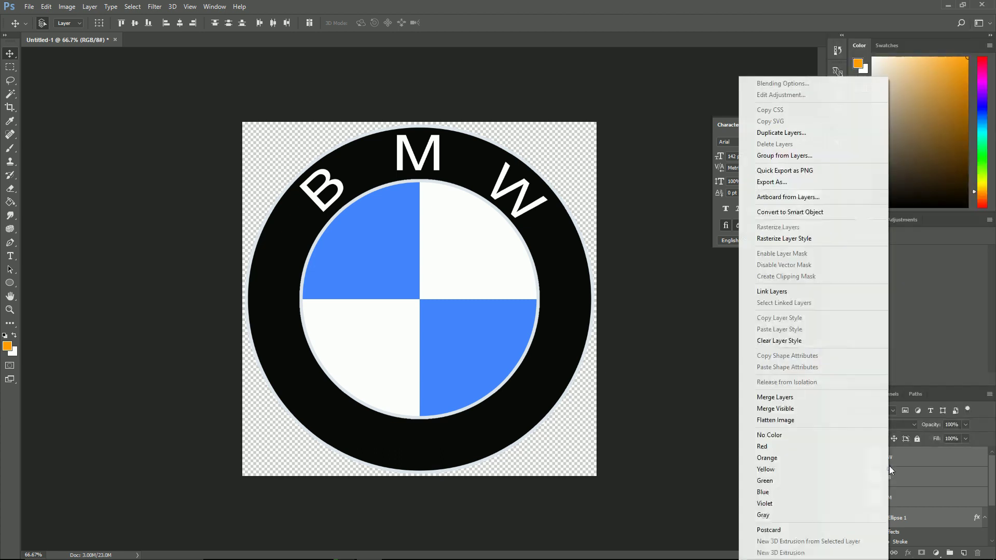
left_click(776, 397)
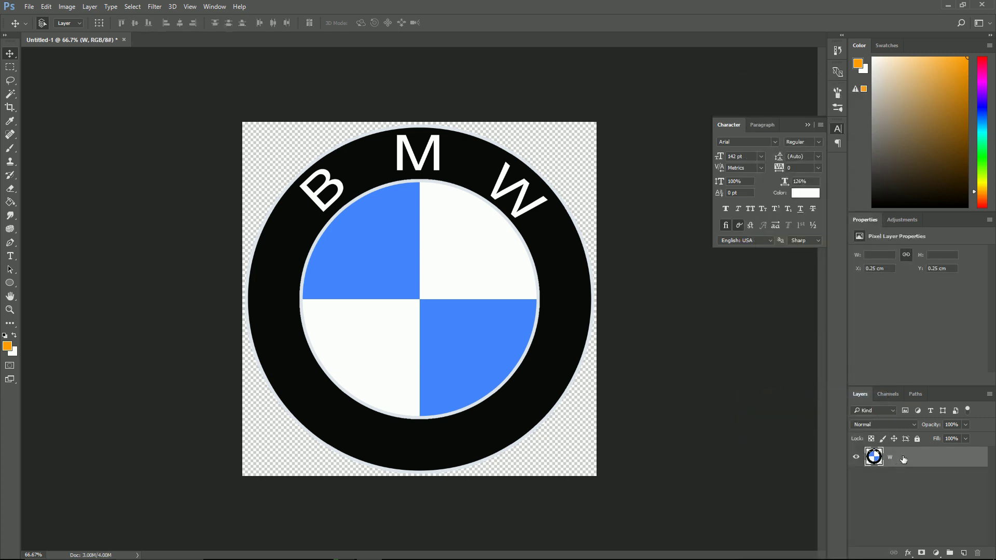
Step: Create a new 3D extrusion from the merged logo layer and open the 3D workspace
right_click(903, 459)
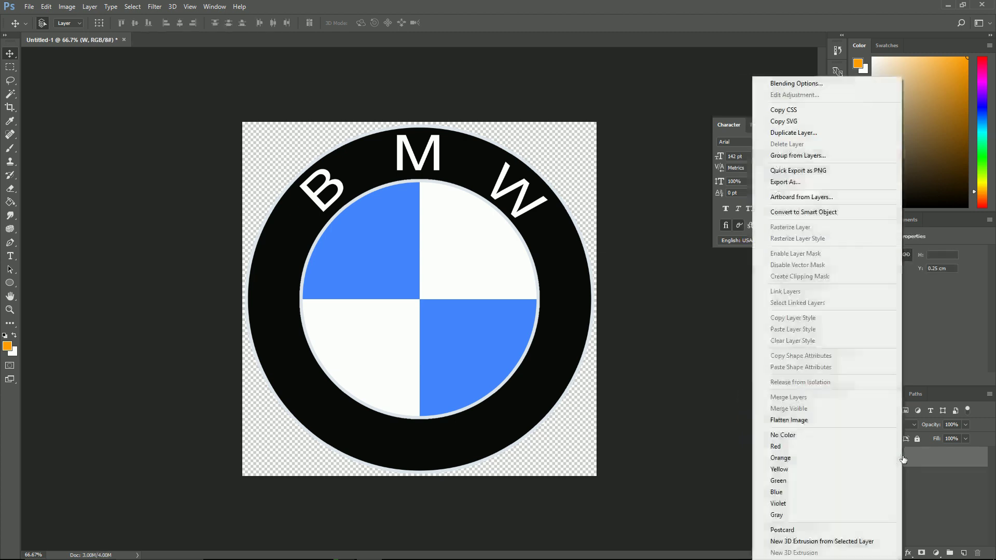
left_click(832, 541)
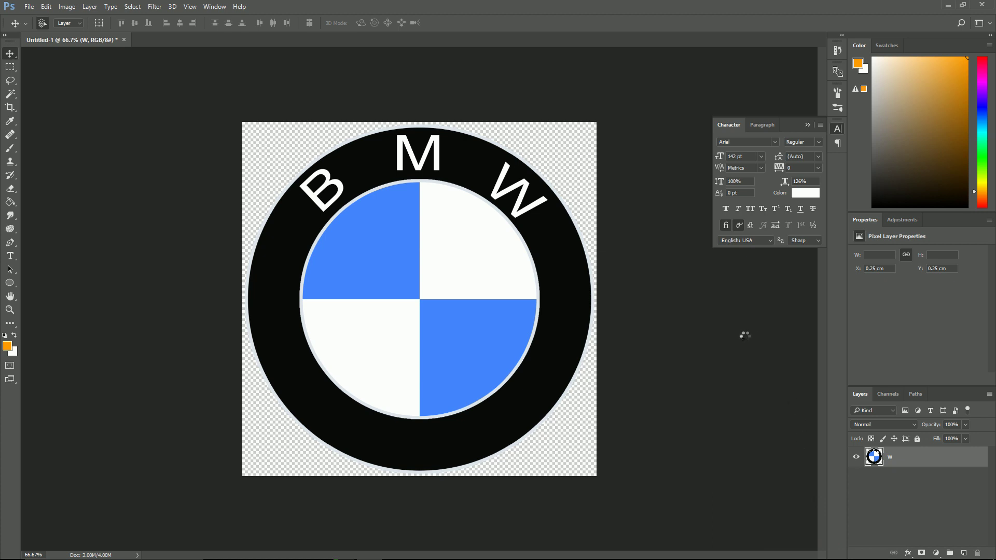
left_click(452, 216)
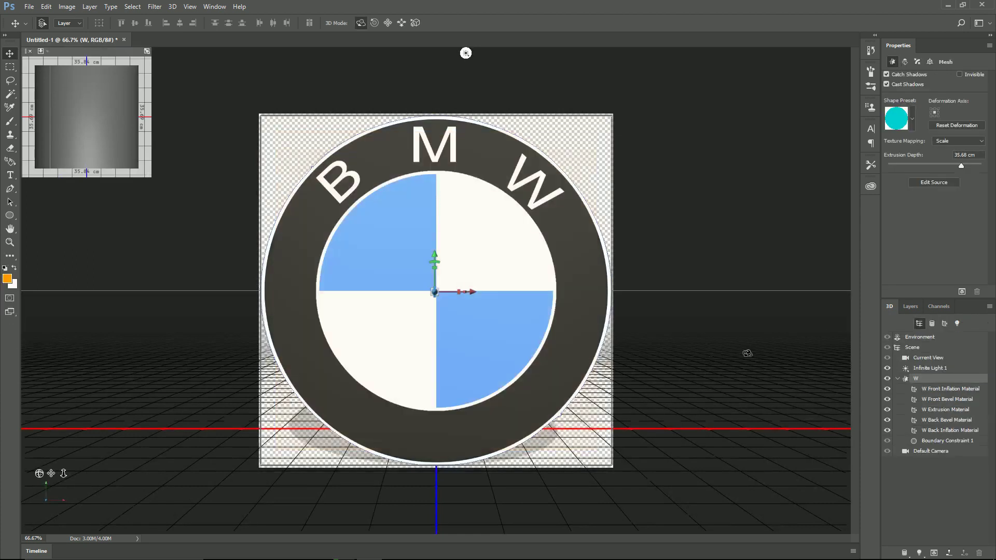
Step: Set the extrusion depth of the logo mesh to about 1.94 cm
left_click(914, 359)
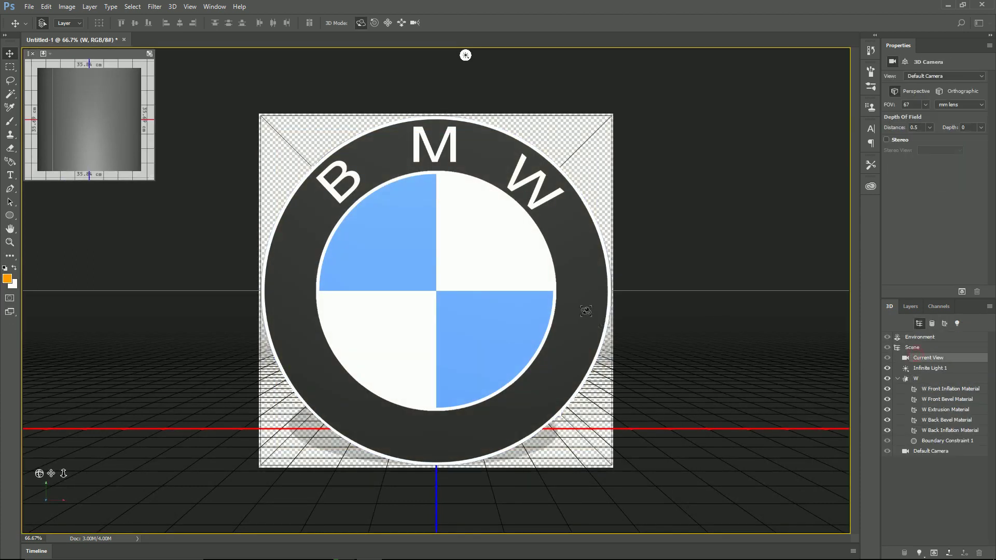
left_click_drag(609, 308, 636, 283)
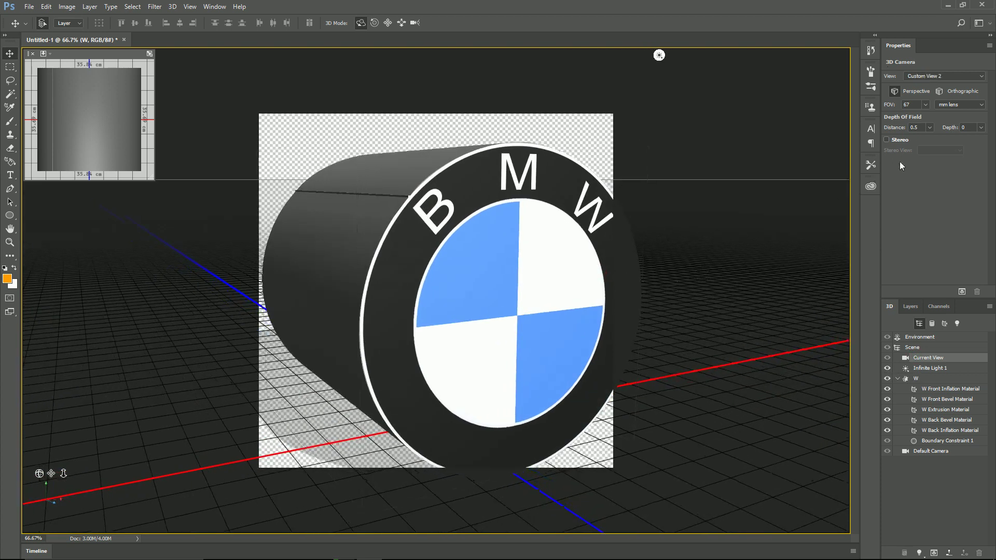
left_click(916, 378)
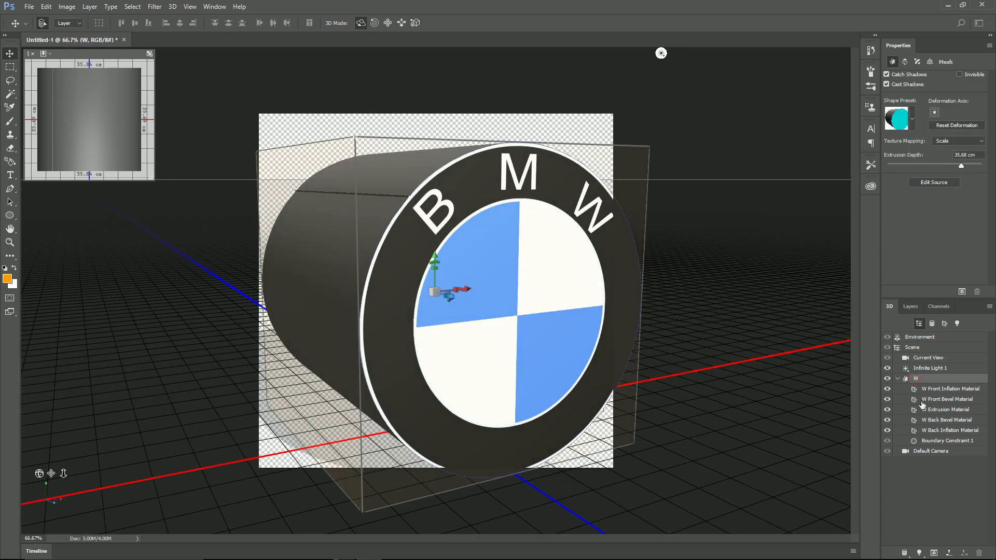
left_click_drag(962, 167, 936, 167)
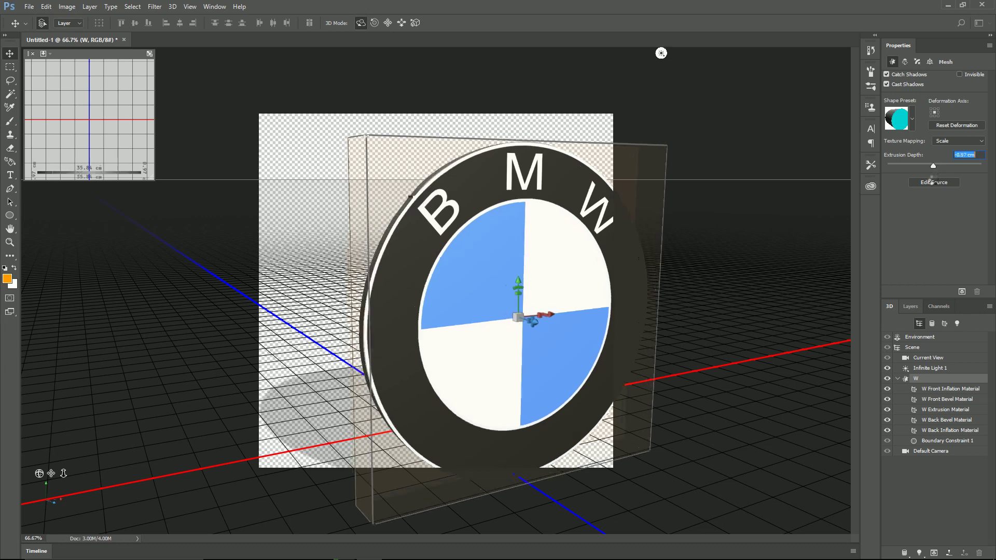
left_click_drag(939, 180, 938, 182)
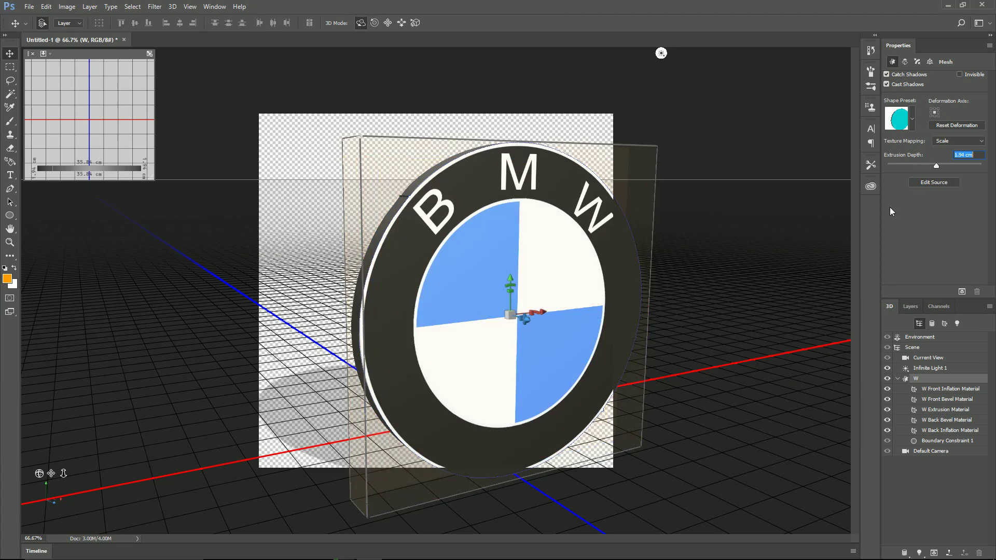
Step: Inflate the mesh's front cap with a 48° angle and 14% strength, and move the logo back to fit within the canvas
left_click(918, 61)
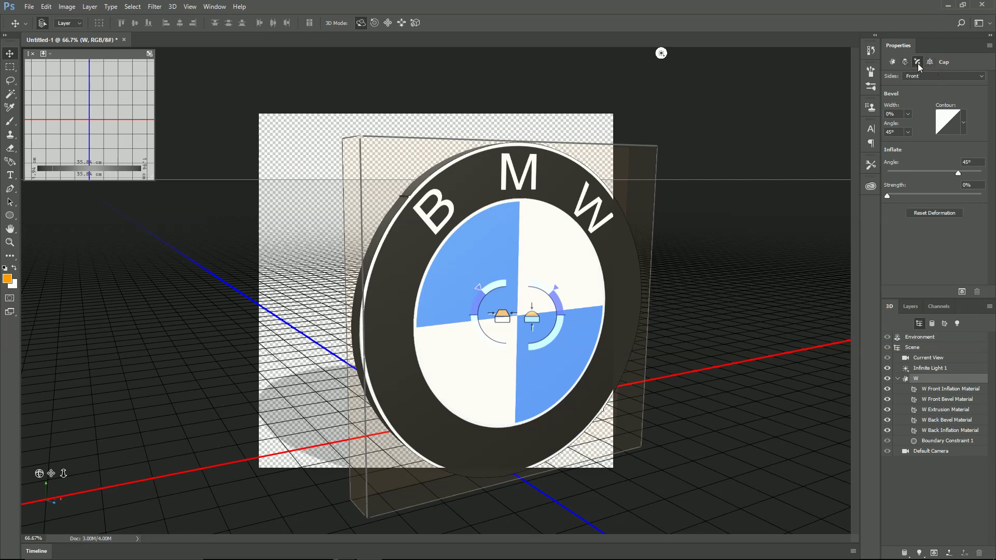
mouse_move(958, 172)
left_mouse_down()
mouse_move(940, 174)
mouse_move(959, 173)
left_mouse_up()
left_click_drag(888, 197, 895, 196)
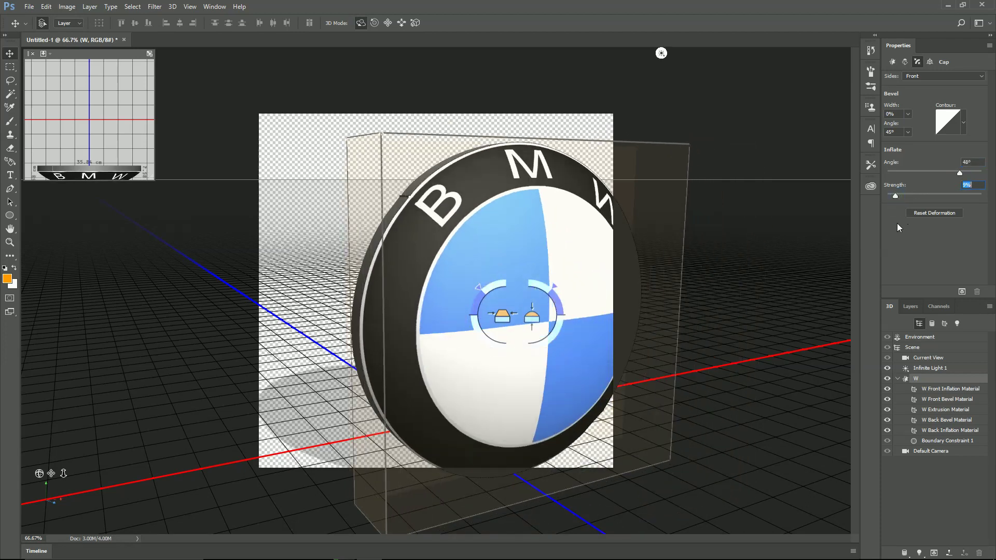
mouse_move(895, 197)
left_mouse_down()
mouse_move(919, 200)
mouse_move(900, 201)
left_mouse_up()
left_click_drag(601, 313, 470, 278)
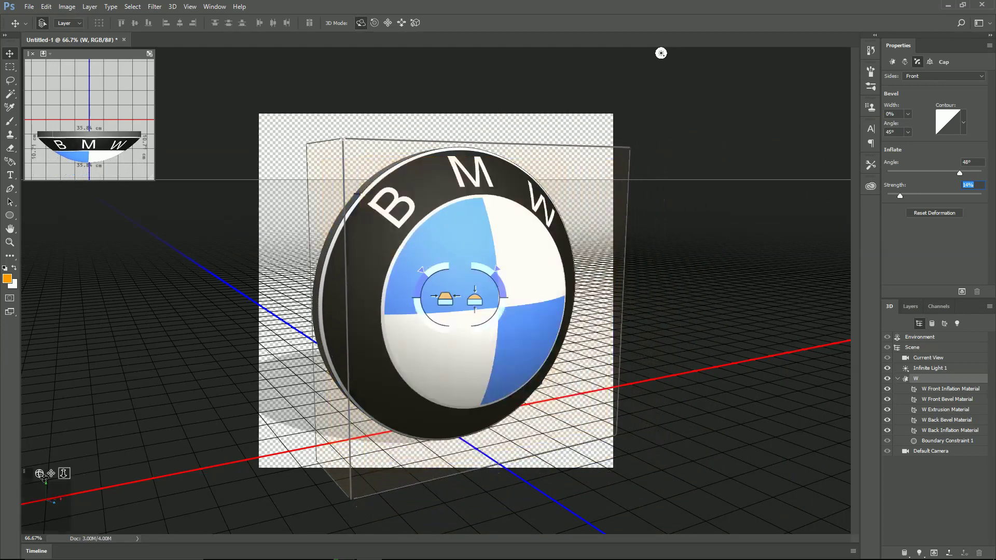
Step: Reduce the logo's front cap inflation to a 14° angle and 17% strength, rotating the mesh to check its profile
left_click_drag(38, 474, 239, 416)
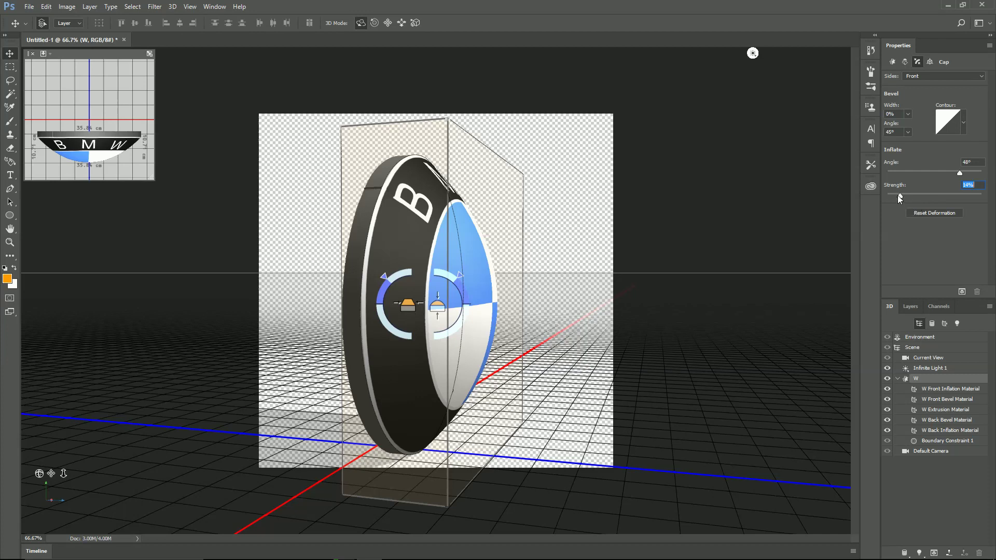
left_click_drag(901, 196, 893, 197)
mouse_move(961, 172)
left_mouse_down()
mouse_move(933, 174)
mouse_move(948, 173)
left_mouse_up()
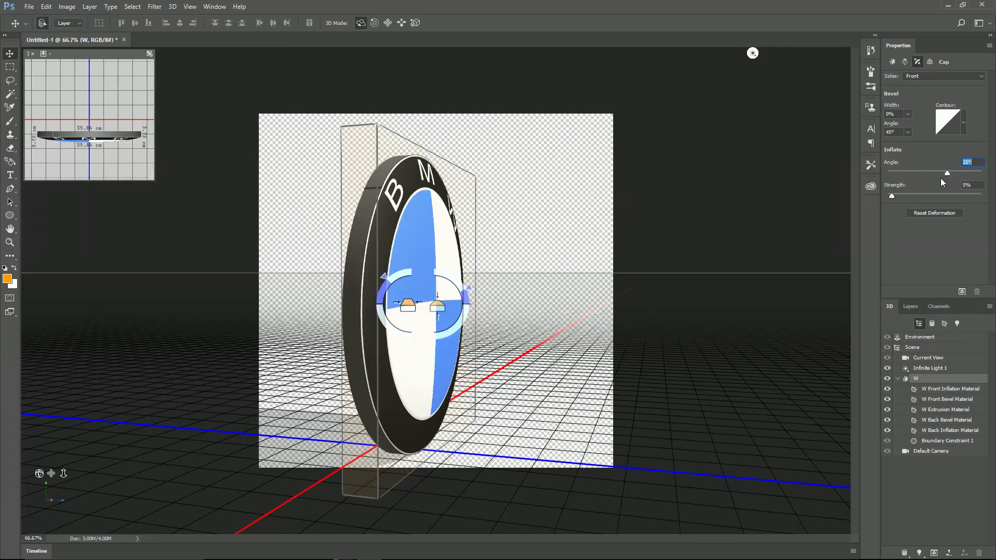
left_click(894, 196)
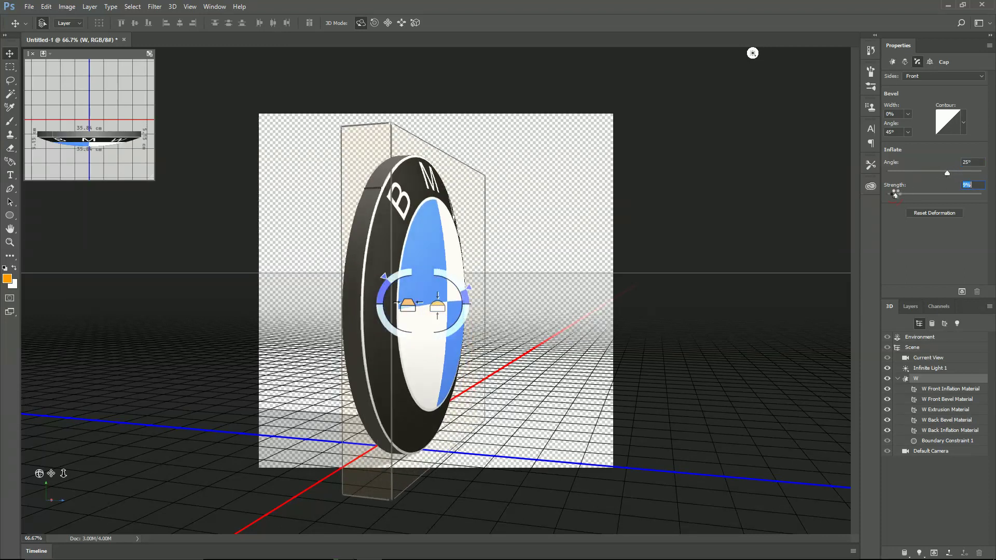
left_click_drag(894, 195, 895, 195)
left_click_drag(587, 311, 526, 306)
left_click_drag(947, 174, 901, 196)
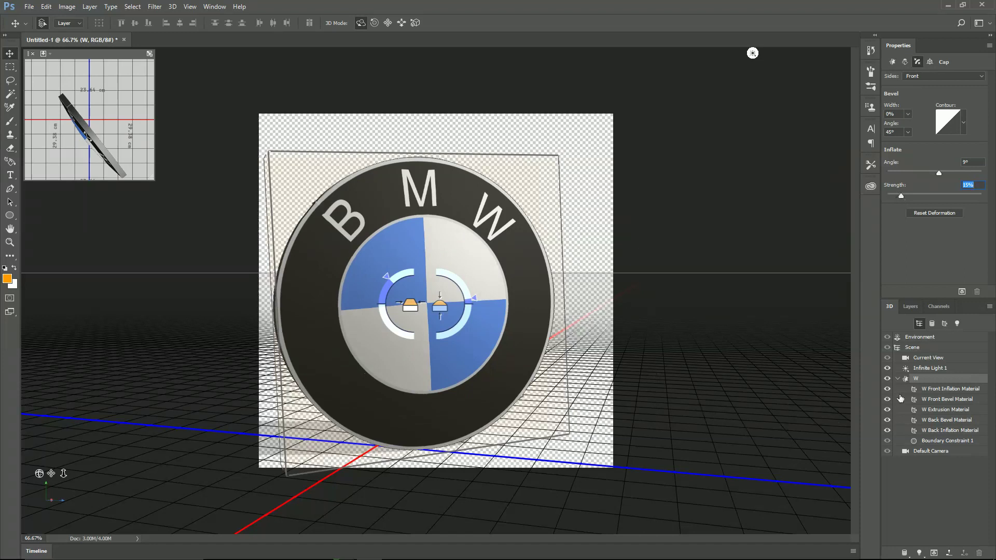
left_click_drag(588, 262, 730, 225)
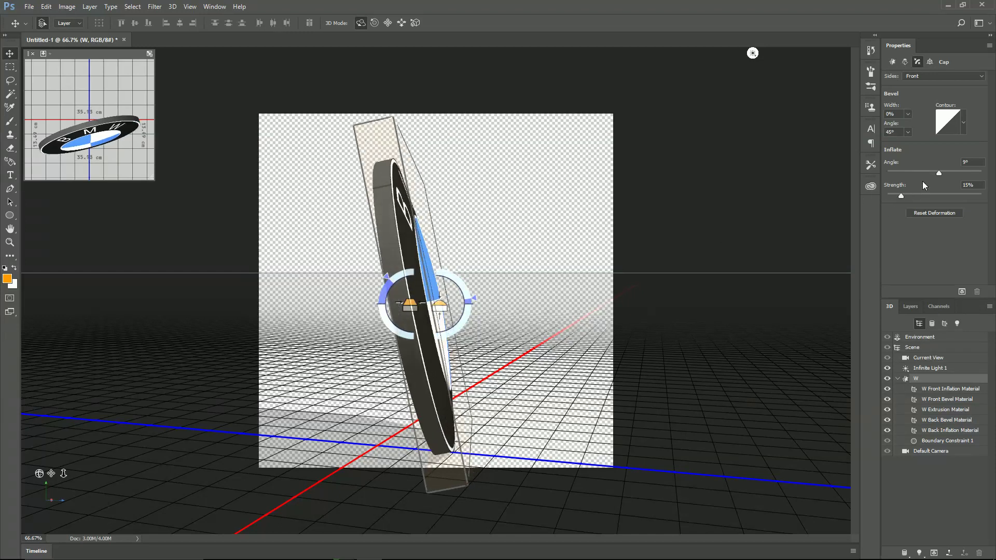
left_click_drag(902, 196, 942, 172)
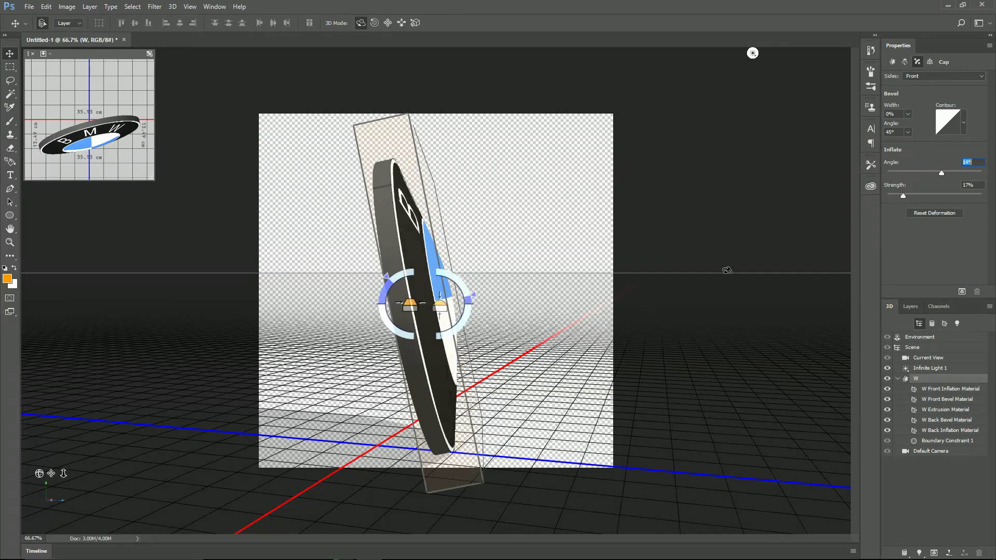
Step: Rotate the logo mesh to face the viewer and redirect the infinite light onto its front face
left_click_drag(600, 338, 457, 345)
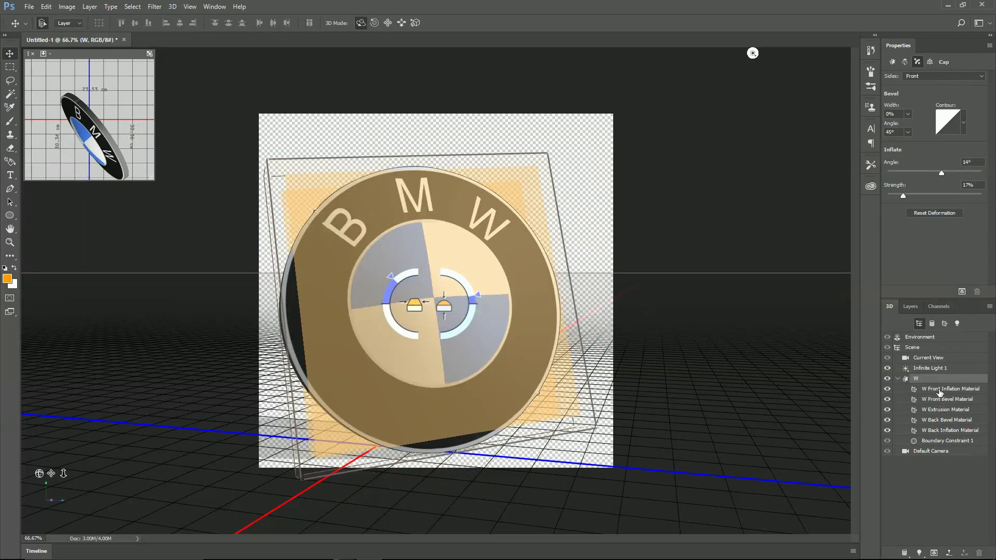
left_click(753, 52)
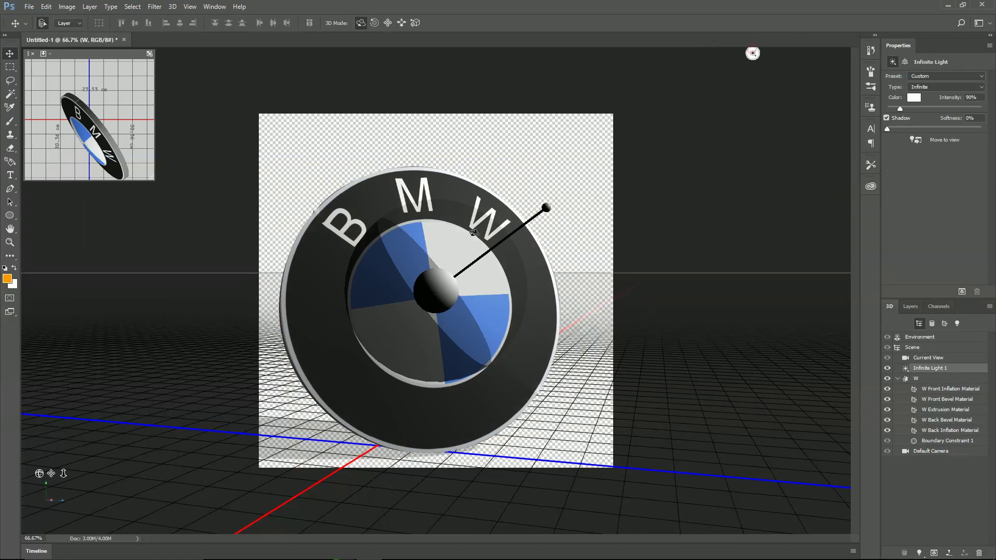
left_click_drag(436, 294, 842, 530)
Step: Set the front inflation material to 66% shine, 20% reflection and 0% bump, and raise its refraction
left_click(937, 390)
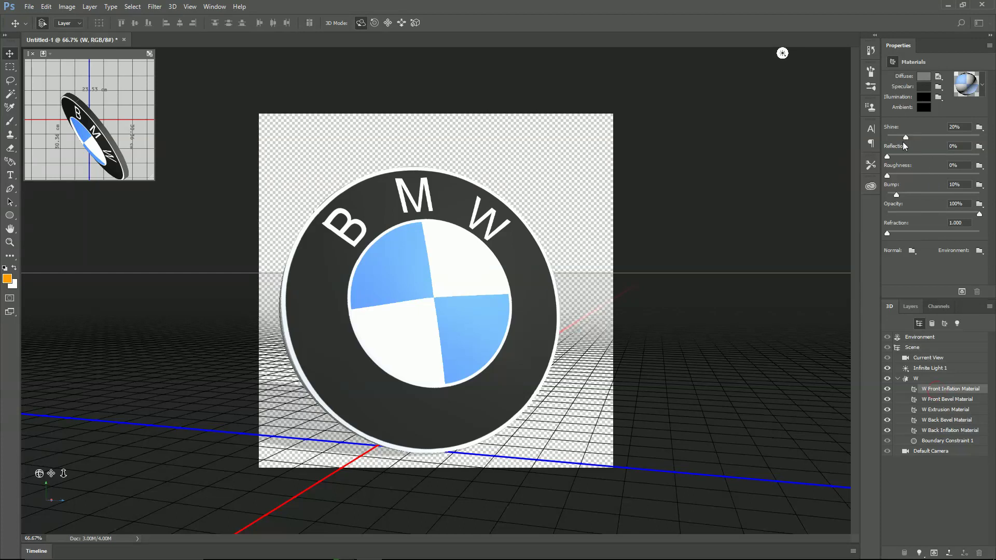
left_click_drag(907, 137, 979, 137)
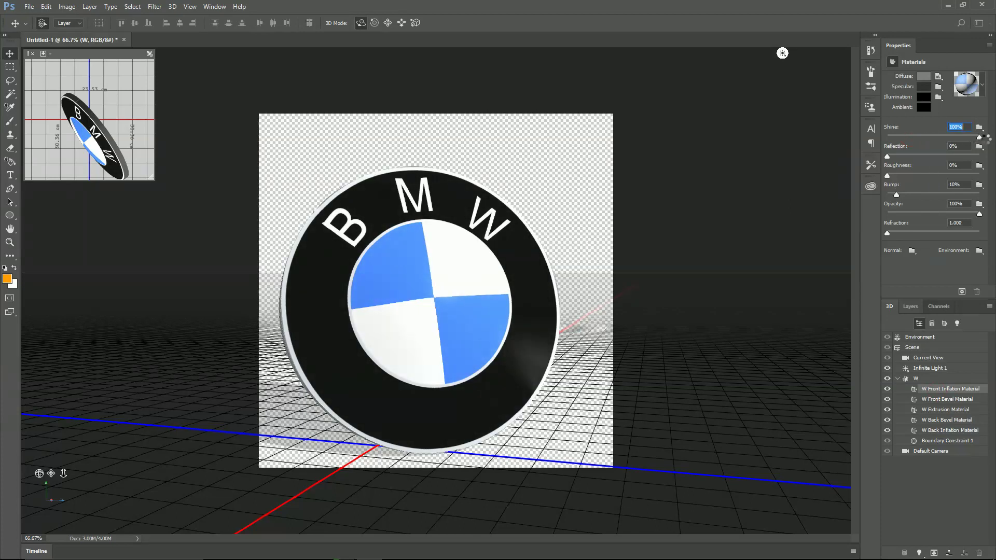
left_click_drag(889, 157, 910, 157)
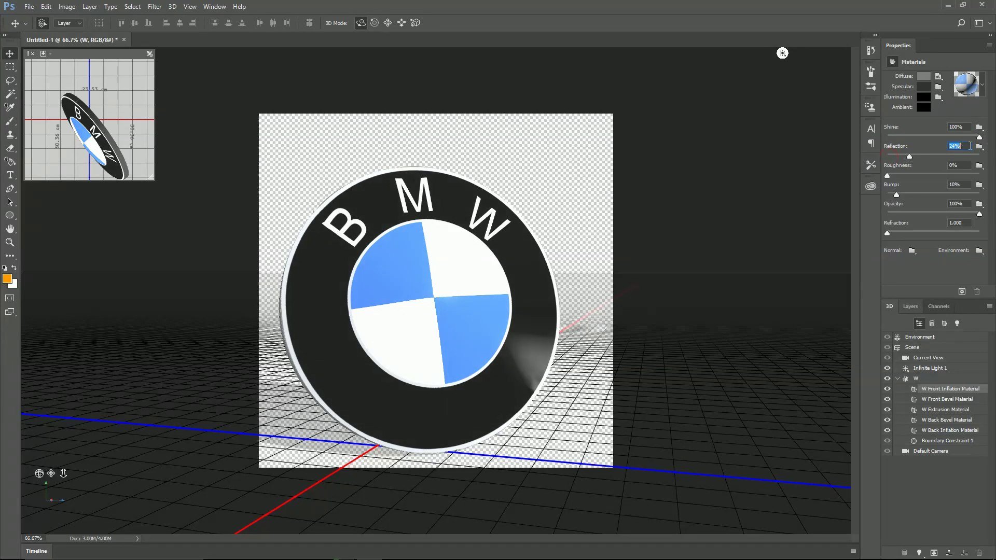
left_click_drag(979, 137, 907, 159)
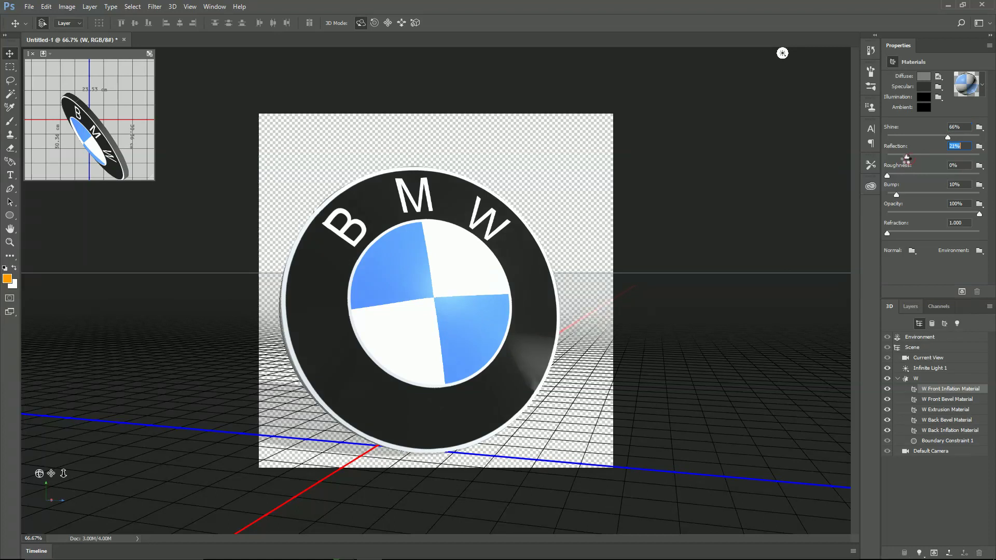
left_click_drag(899, 195, 887, 196)
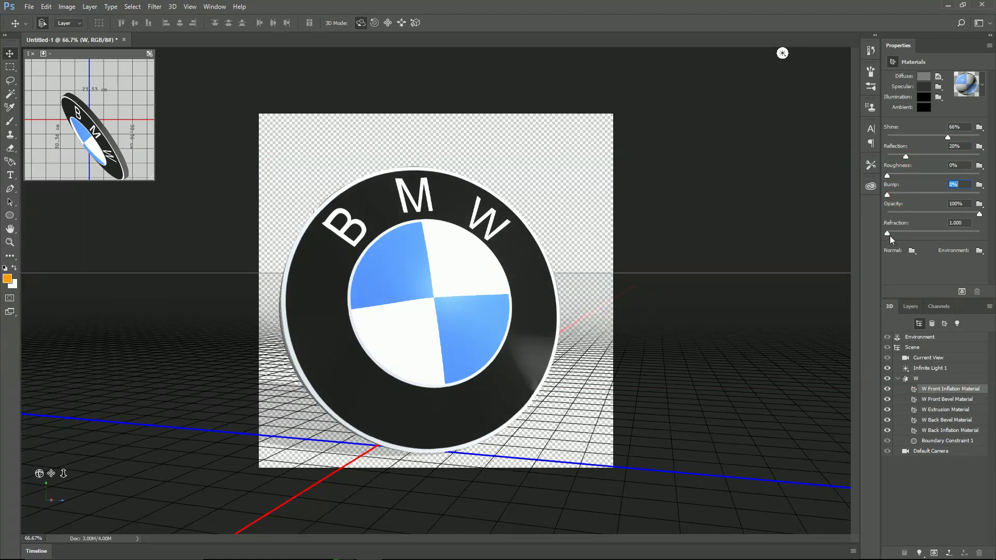
left_click_drag(888, 235, 918, 234)
Step: Rotate the logo mesh to an angled view and preview it enlarged in full-screen mode, then return to the standard screen
left_click(511, 364)
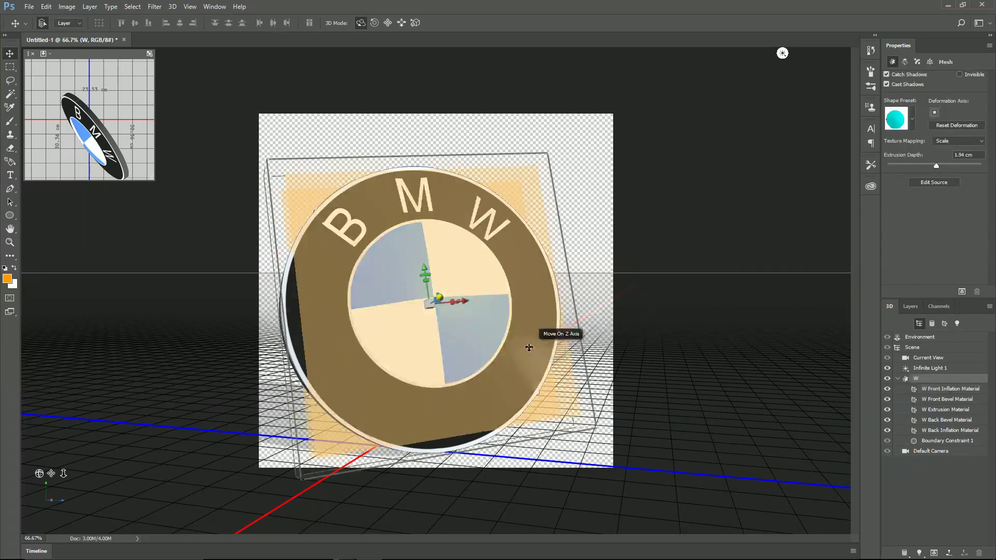
left_click_drag(575, 305, 626, 288)
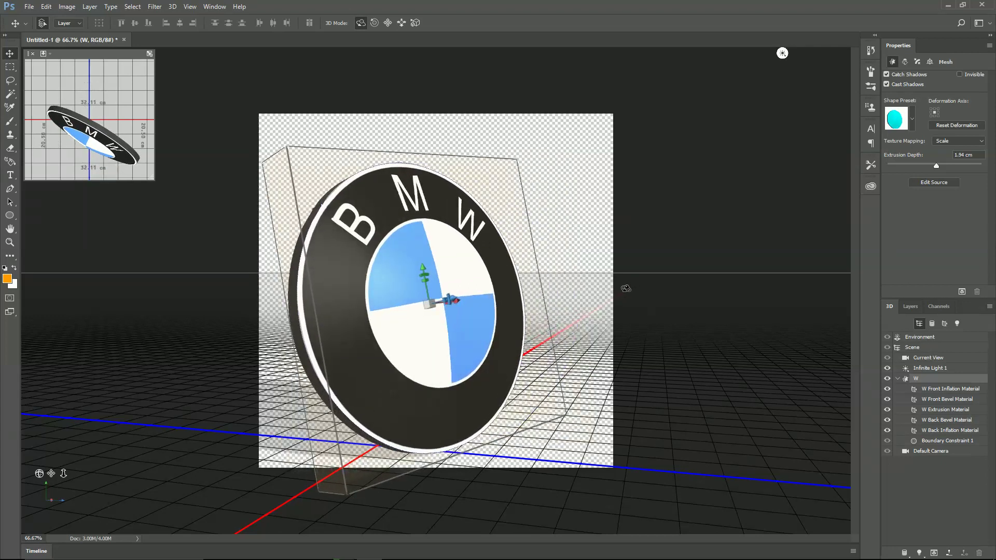
key("f")
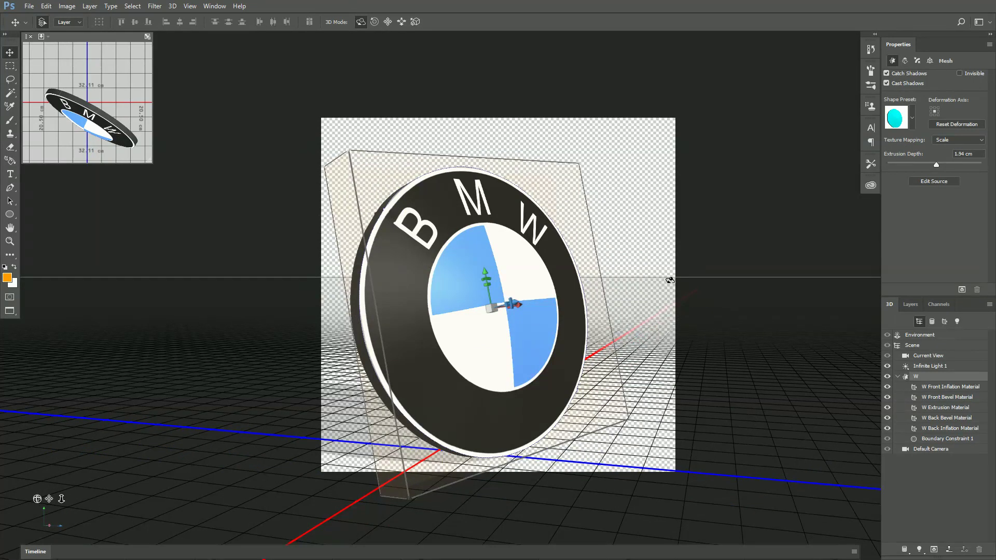
scroll(668, 282, "up", 3)
scroll(667, 285, "up", 1)
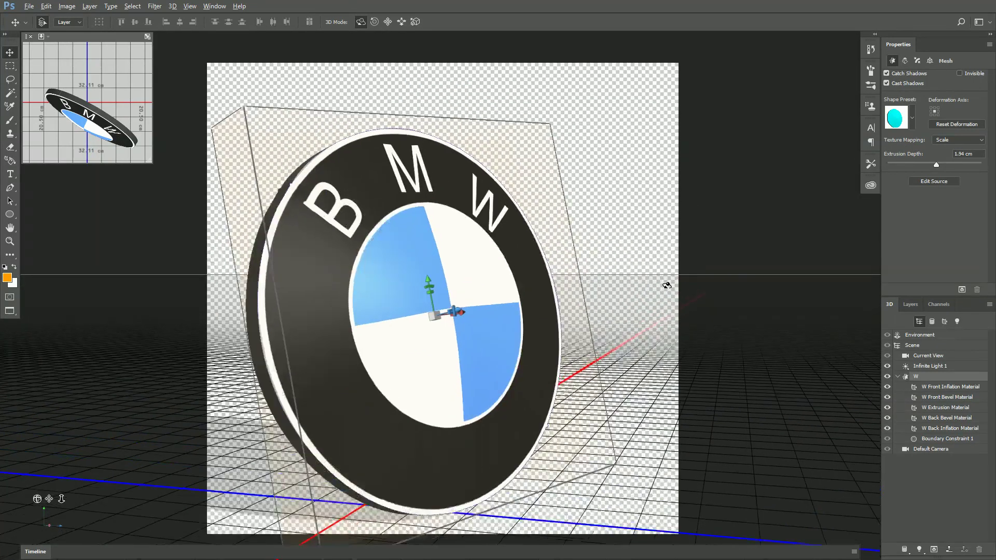
key("f")
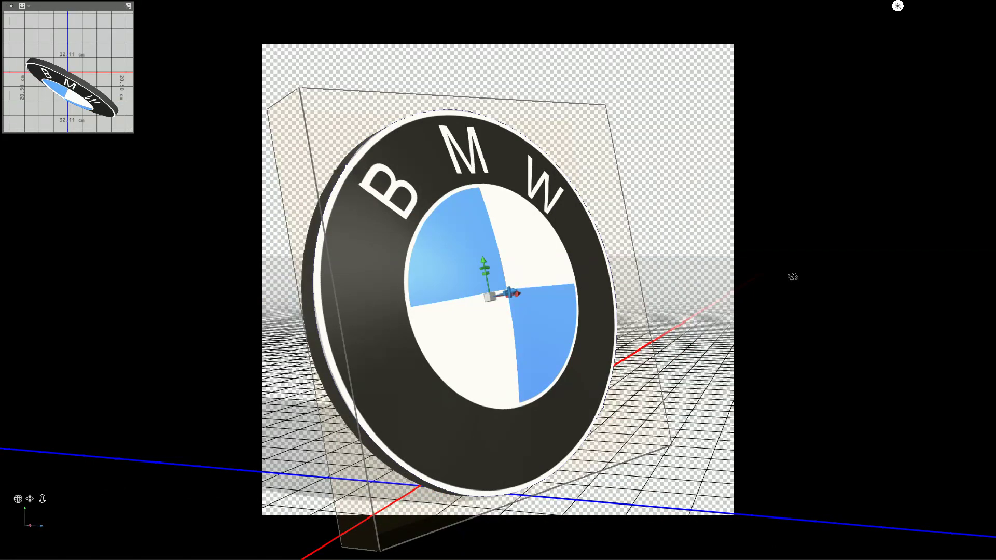
key("f")
key("alt+f")
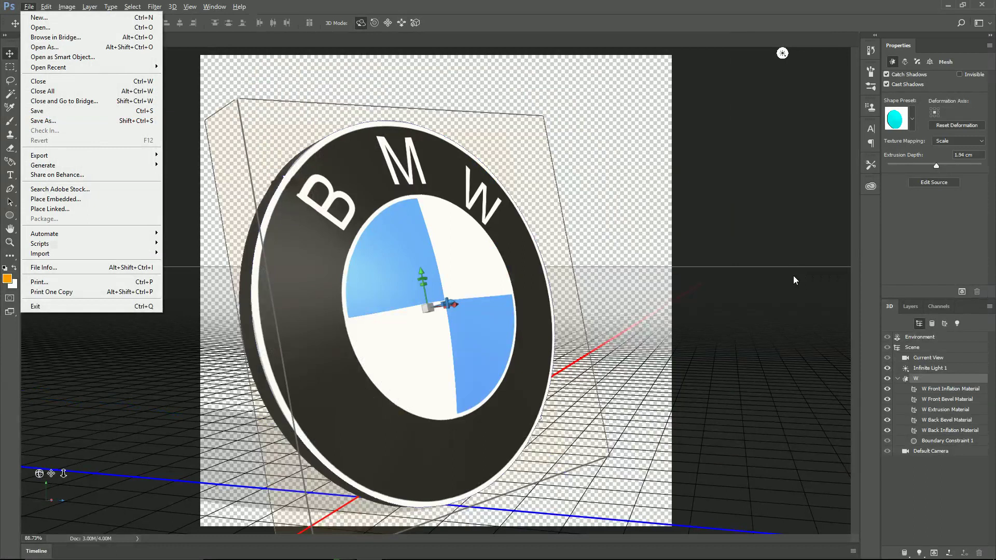
key("Escape")
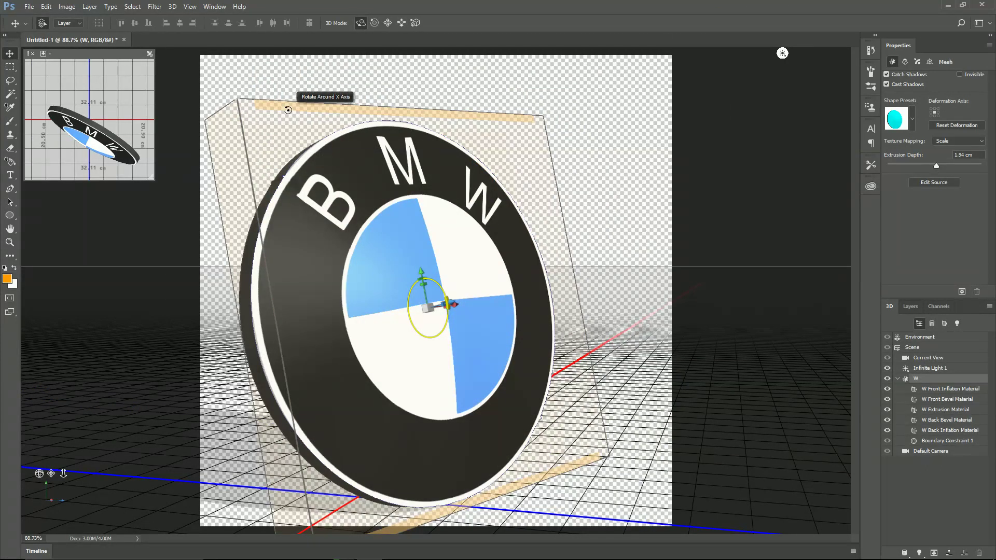
left_click(175, 7)
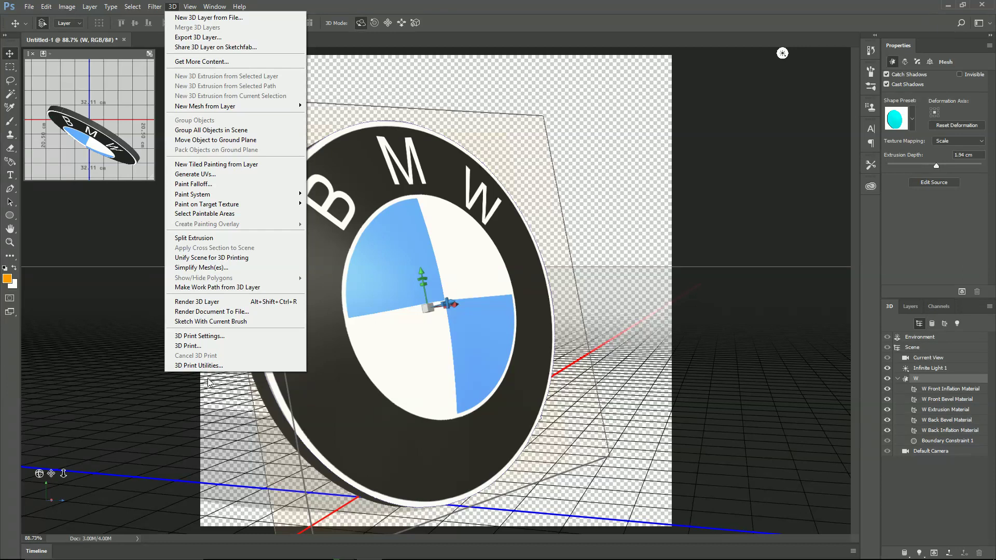
left_click(198, 38)
left_click(572, 145)
left_click(473, 207)
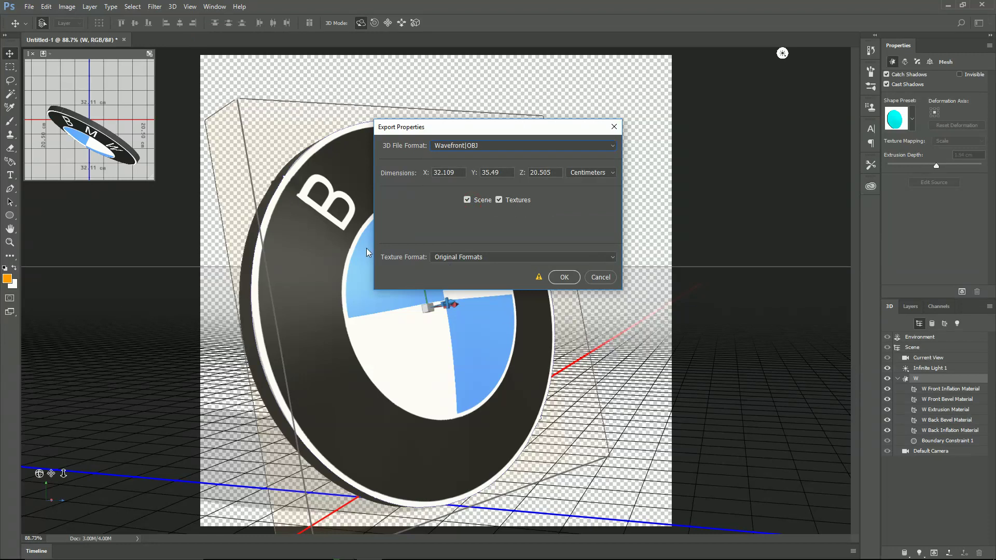
left_click(600, 278)
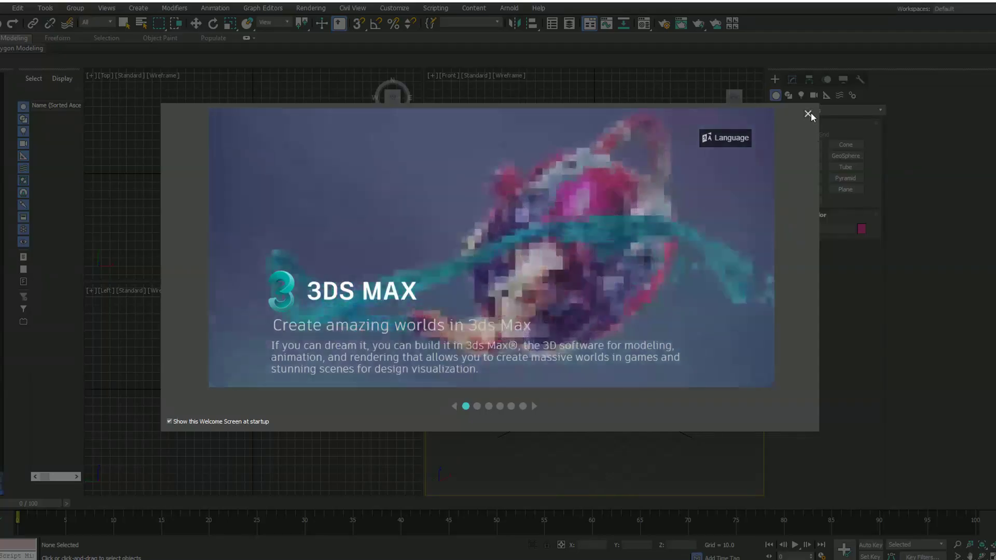
Step: Switch to 3ds Max, dismiss the welcome screen, and create a cylinder about 64 in radius and 11 high at the perspective grid's centre
left_click(808, 114)
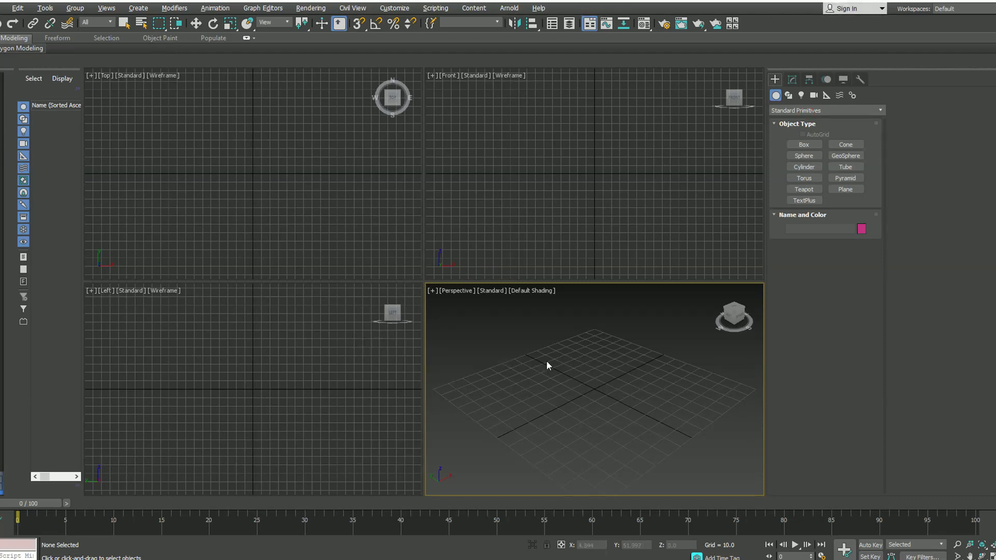
left_click(797, 154)
left_click(805, 166)
left_click_drag(589, 387, 523, 356)
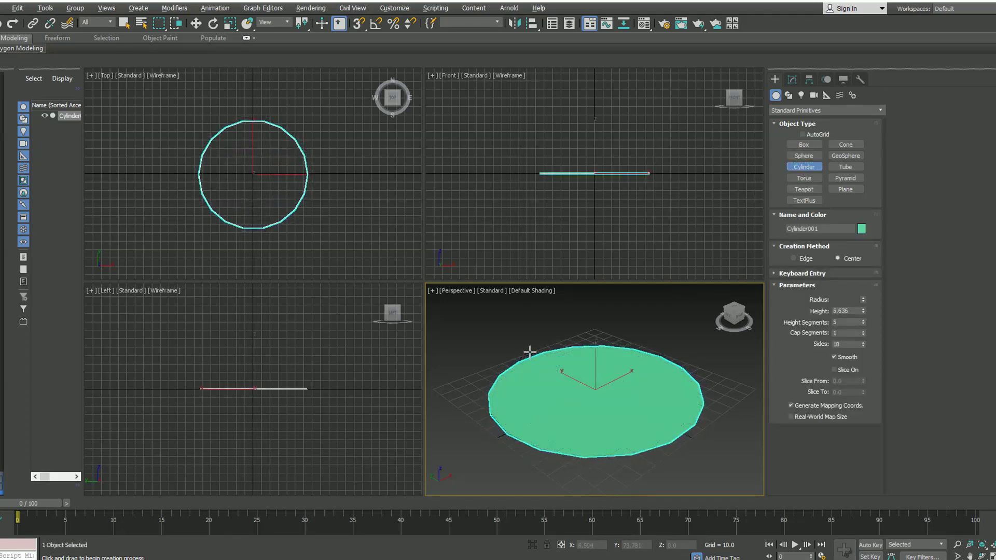
left_click(530, 343)
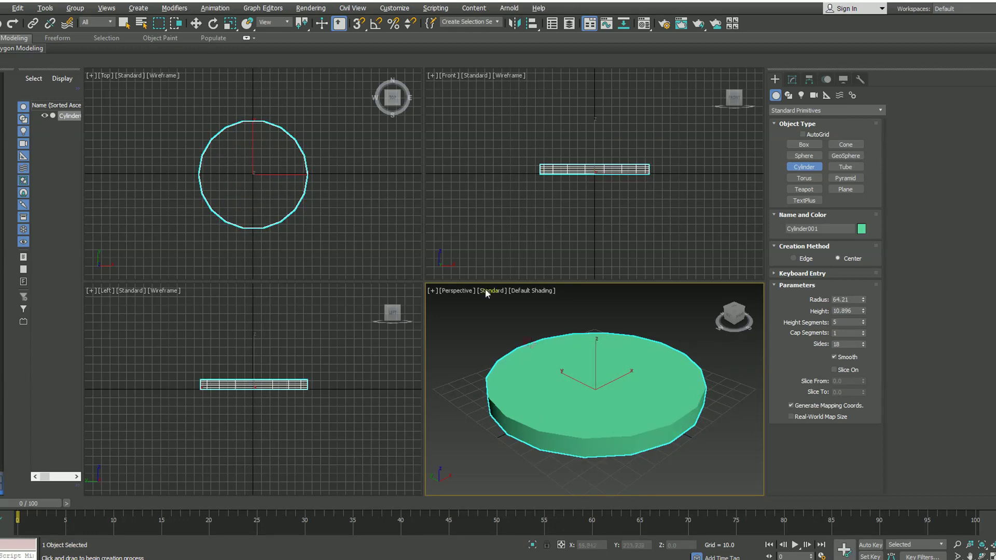
Step: Maximize the perspective viewport and display the cylinder with edged faces
key("alt+w")
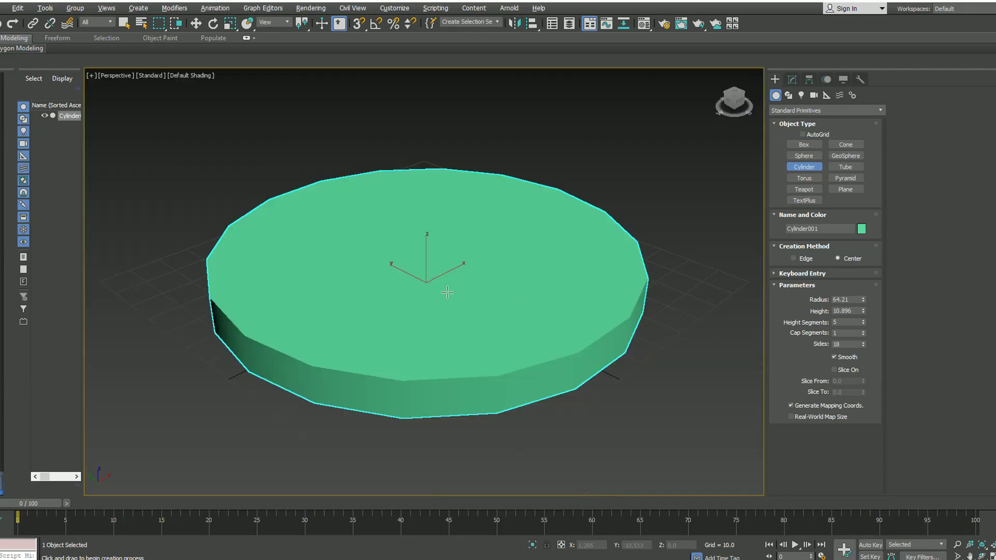
left_click(190, 77)
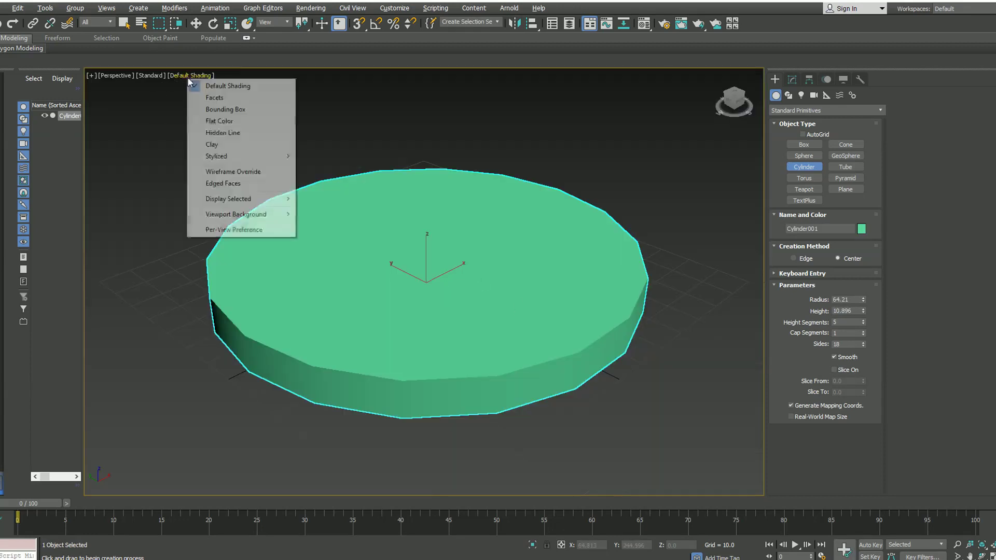
left_click(223, 183)
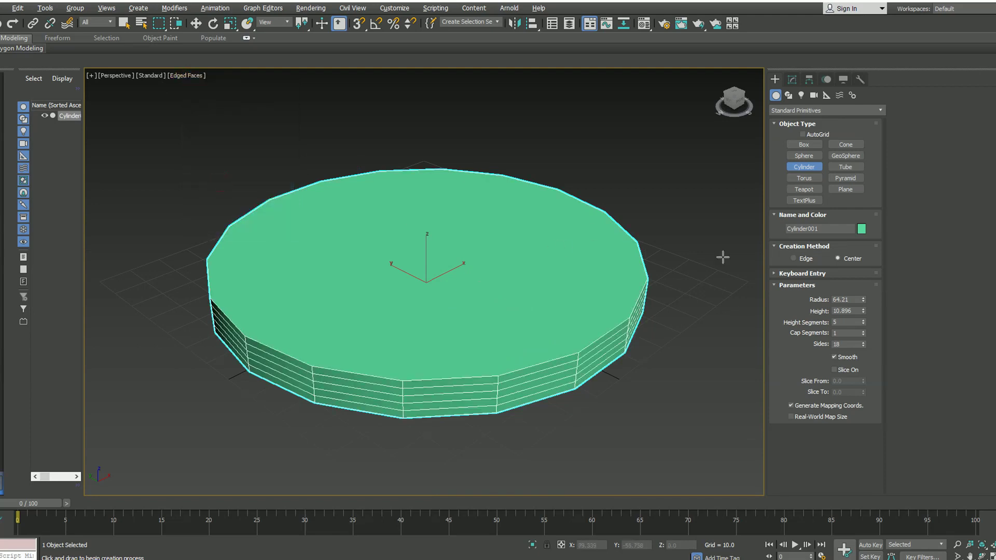
Step: Set the cylinder to 2 height segments and 2 cap segments
left_click(863, 324)
left_click(864, 324)
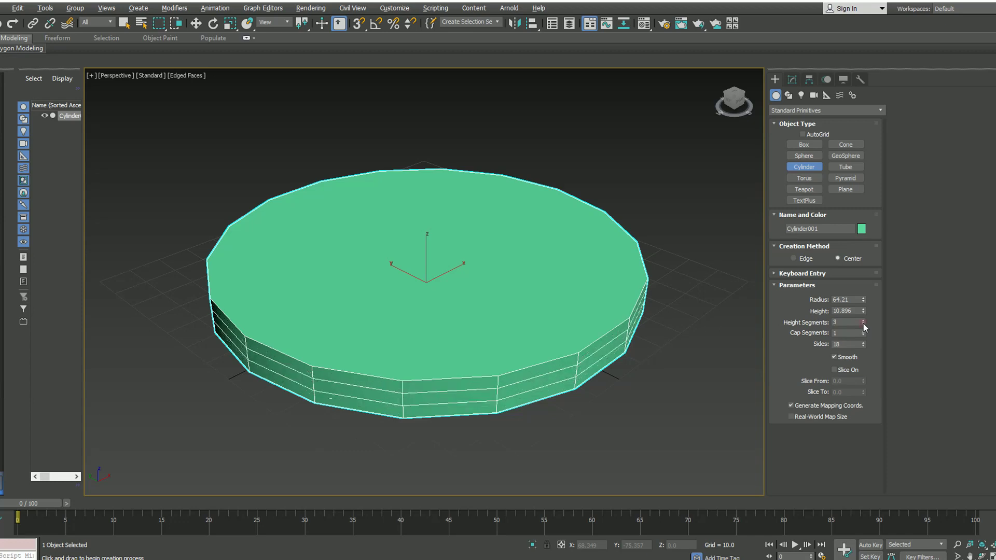
left_click(864, 326)
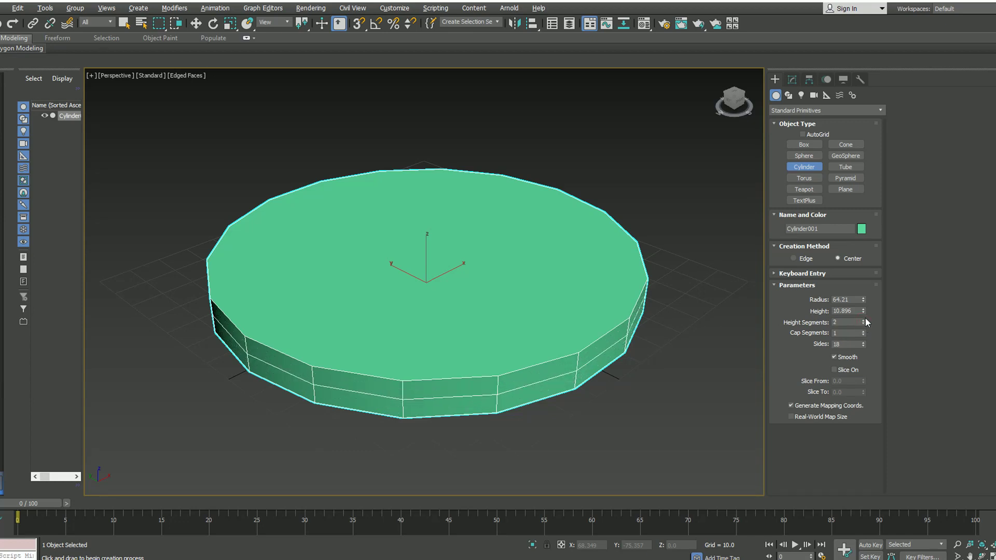
left_click(864, 331)
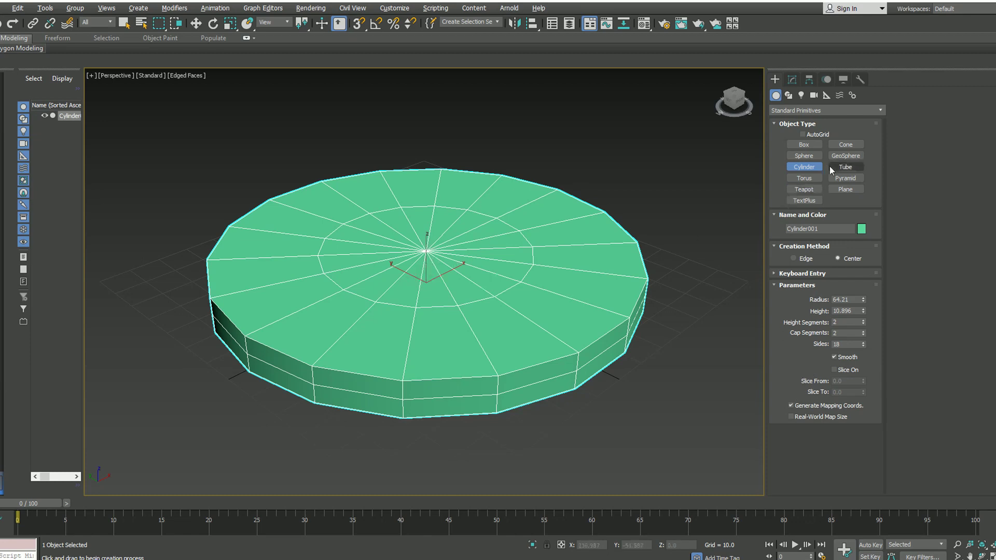
Step: Add an Edit Poly modifier to the cylinder
left_click(810, 80)
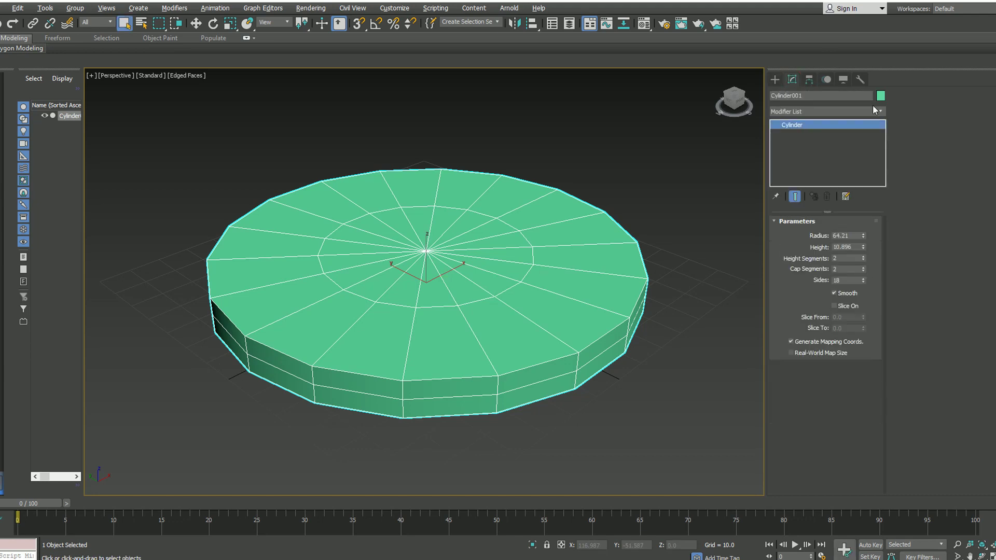
left_click(883, 113)
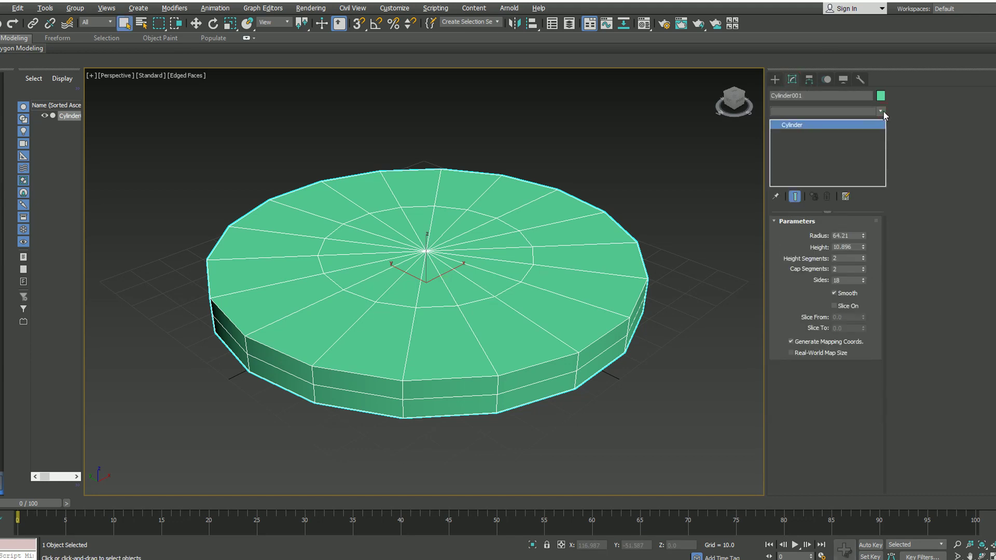
key("e")
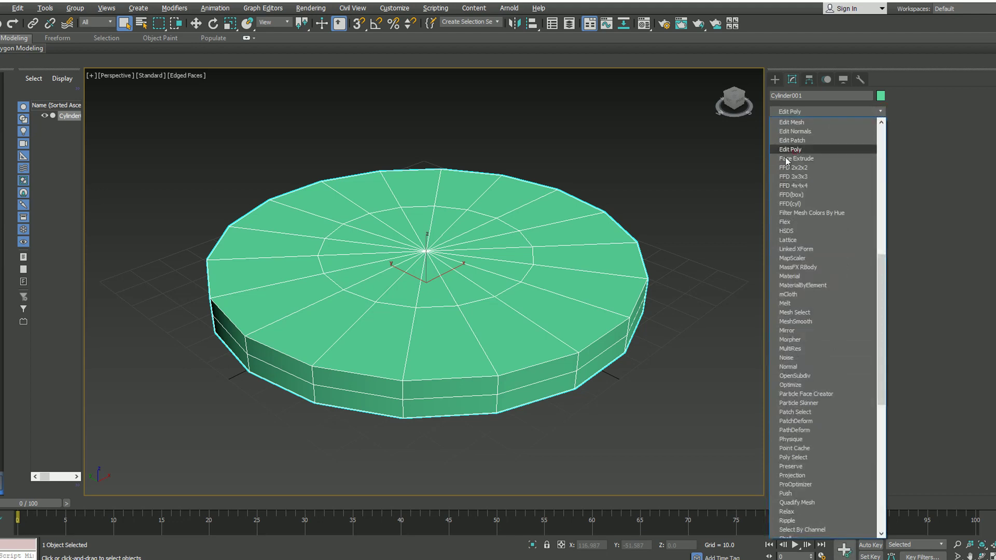
key("Return")
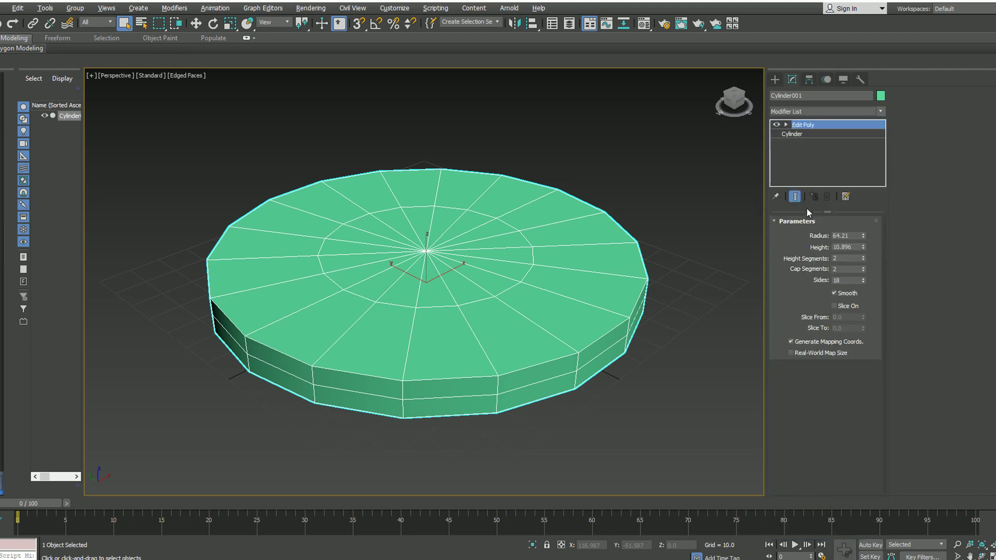
Step: Select the inner circular edge loop on the cylinder's top cap and raise it slightly along Z
left_click(810, 306)
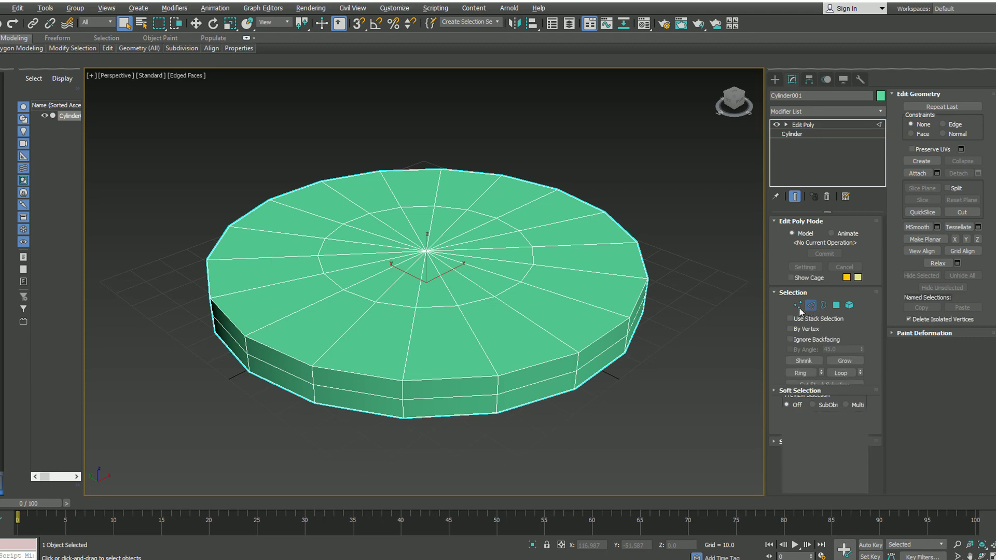
double_click(484, 298)
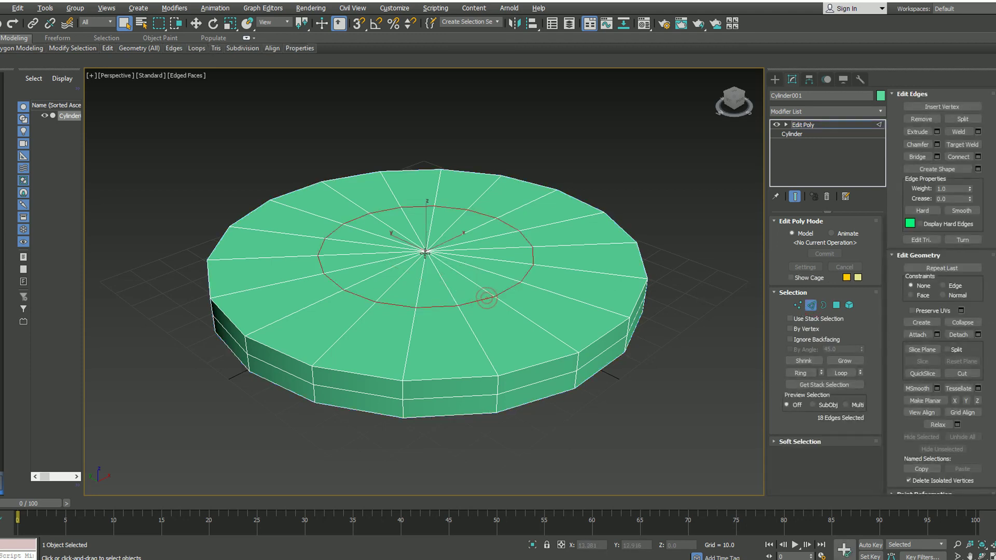
key("w")
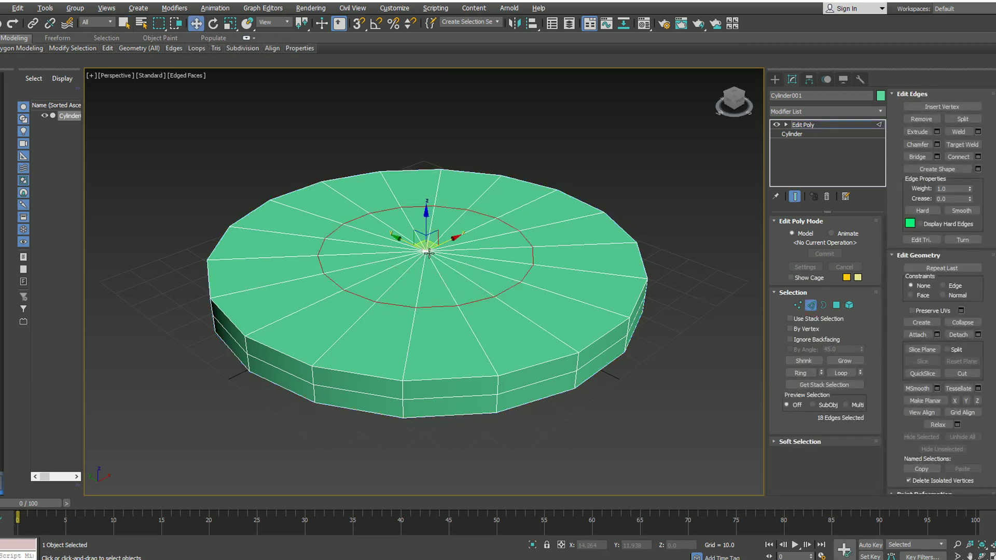
left_click_drag(427, 218, 427, 194)
Step: Raise the centre vertex of the top cap to a height of about Z 22 to form a peak
left_click(798, 305)
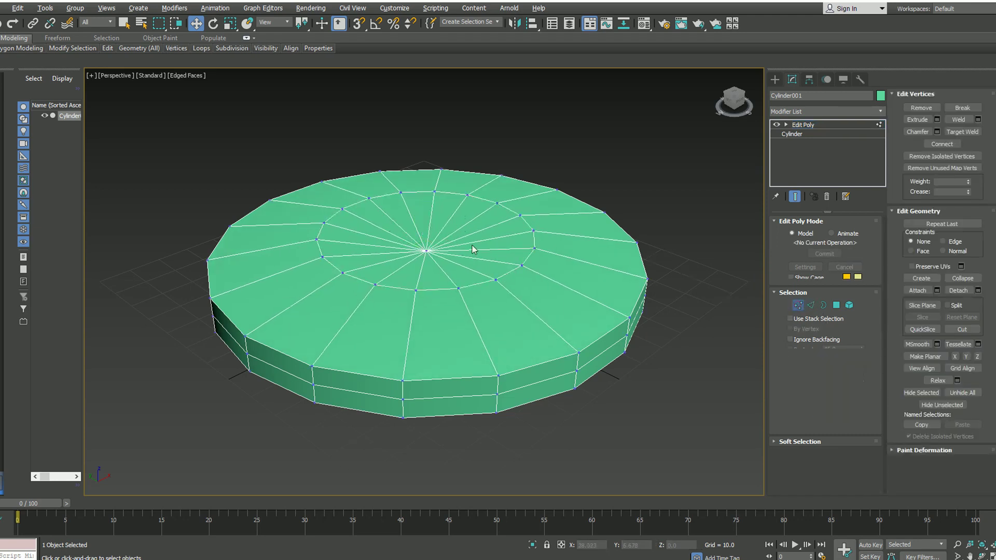
left_click(427, 250)
mouse_move(425, 216)
left_mouse_down()
mouse_move(422, 183)
mouse_move(416, 204)
left_mouse_up()
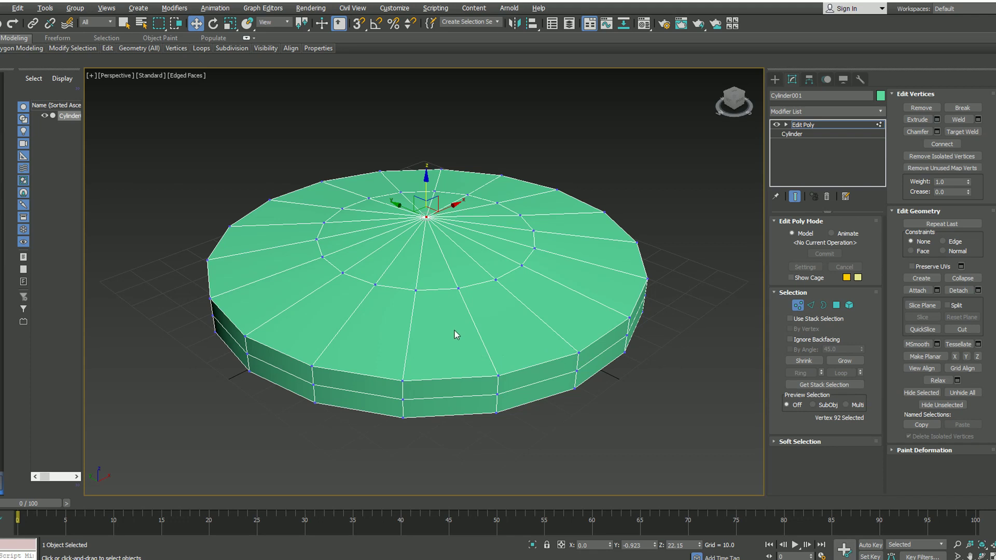
Step: Try smoothing the disc with all vertices selected, using TurboSmooth at 3 iterations, and undo the modifier
key("ctrl+a")
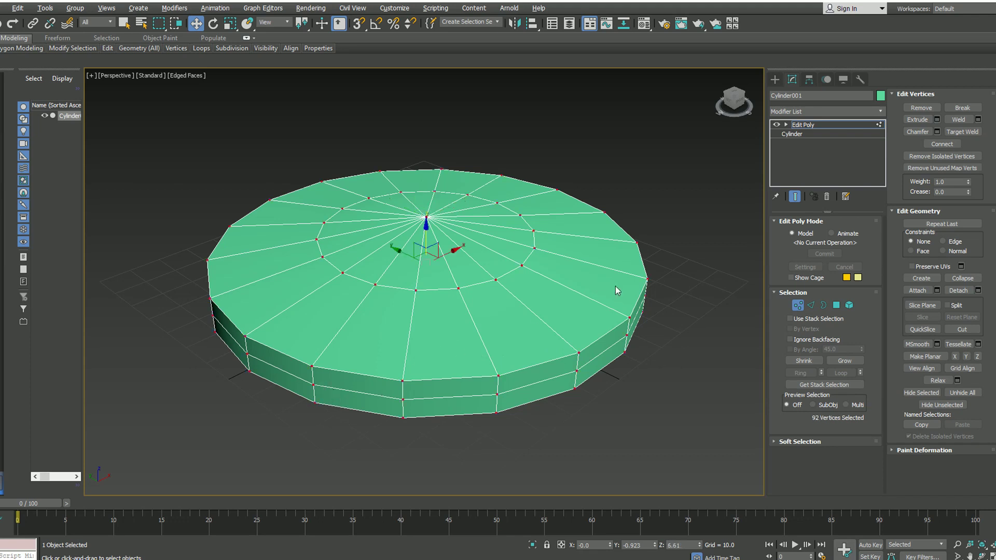
left_click(880, 112)
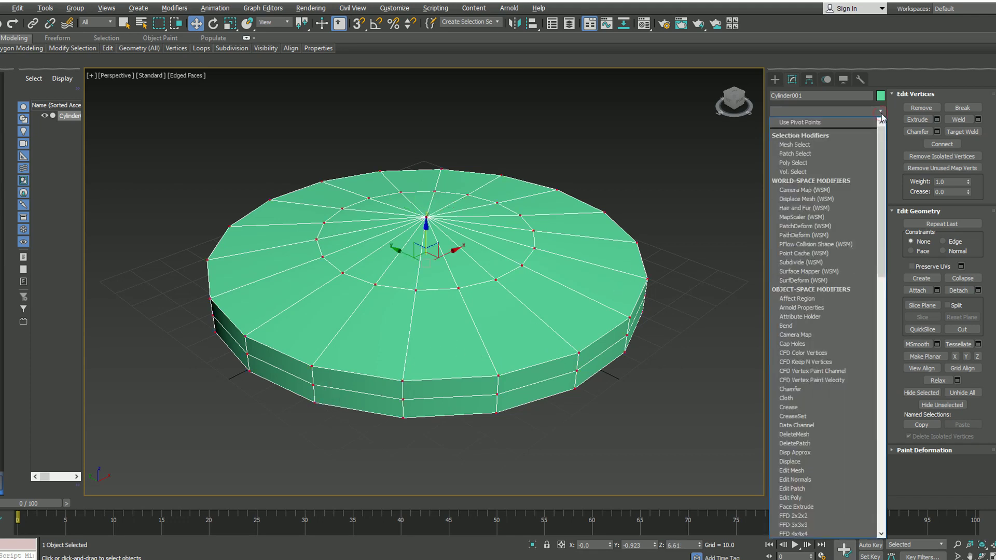
scroll(882, 118, "down", 20)
left_click(808, 358)
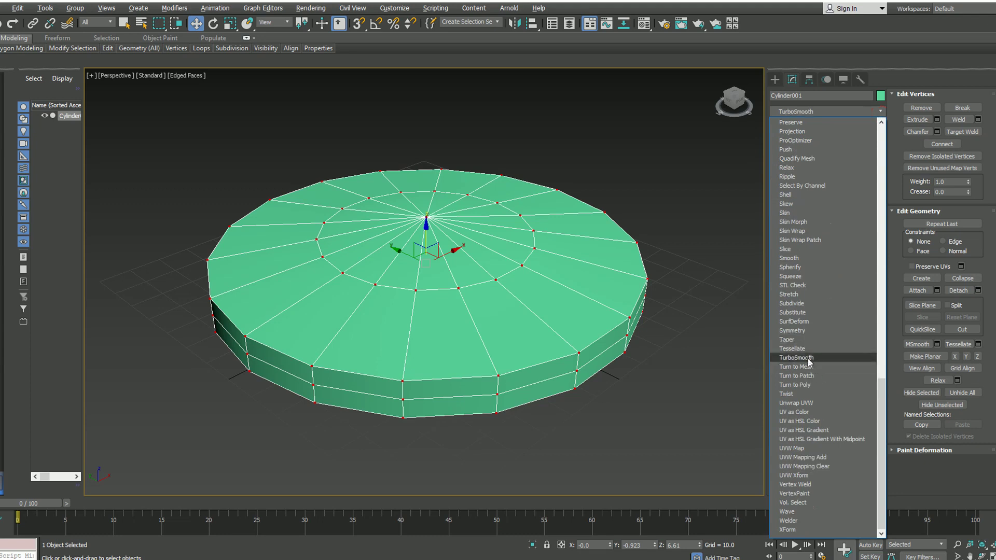
left_click(807, 359)
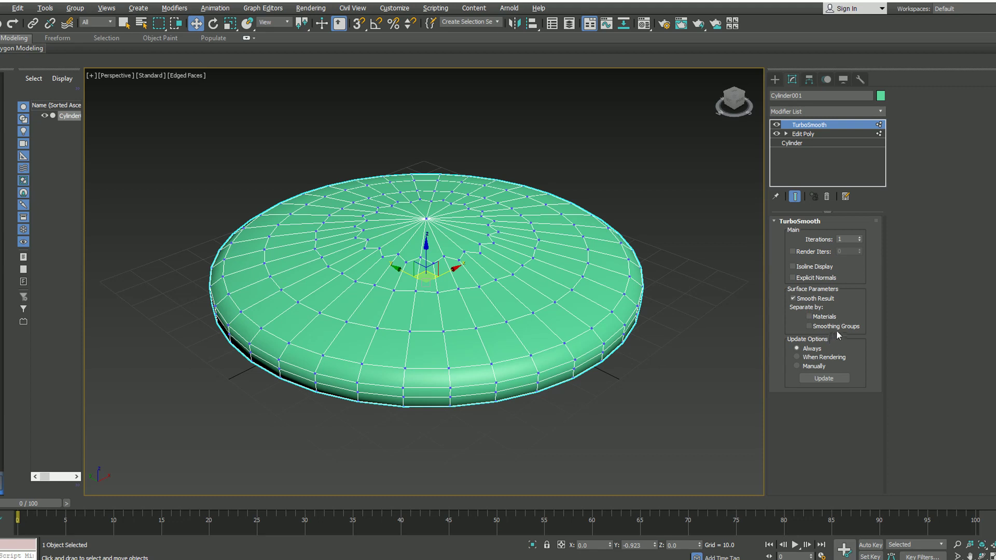
left_click(860, 237)
left_click(860, 237)
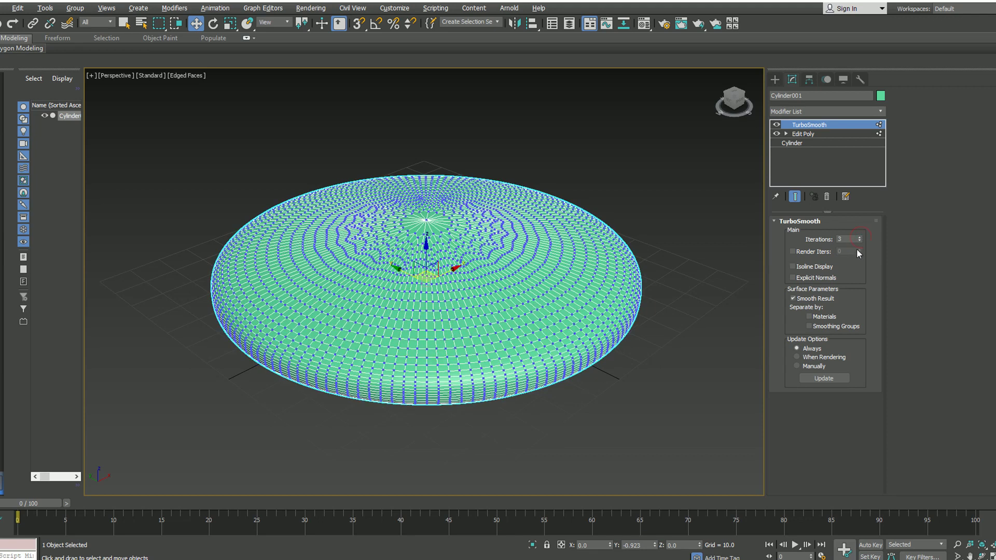
left_click(858, 241)
left_click(859, 241)
key("ctrl+z")
key("ctrl+z")
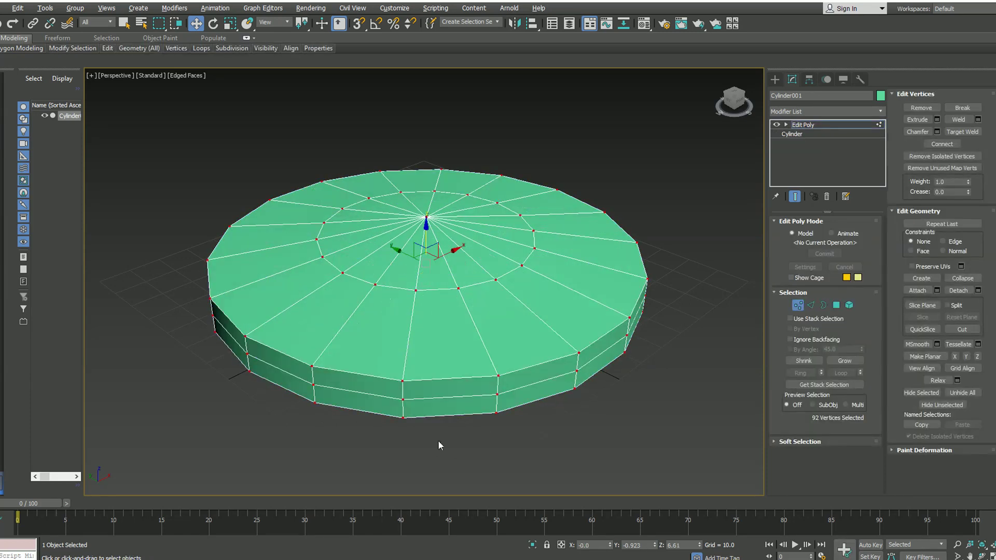
Step: In the front view, select all of the disc's vertices above the base, leaving out the bottom row
left_click_drag(433, 456, 441, 422)
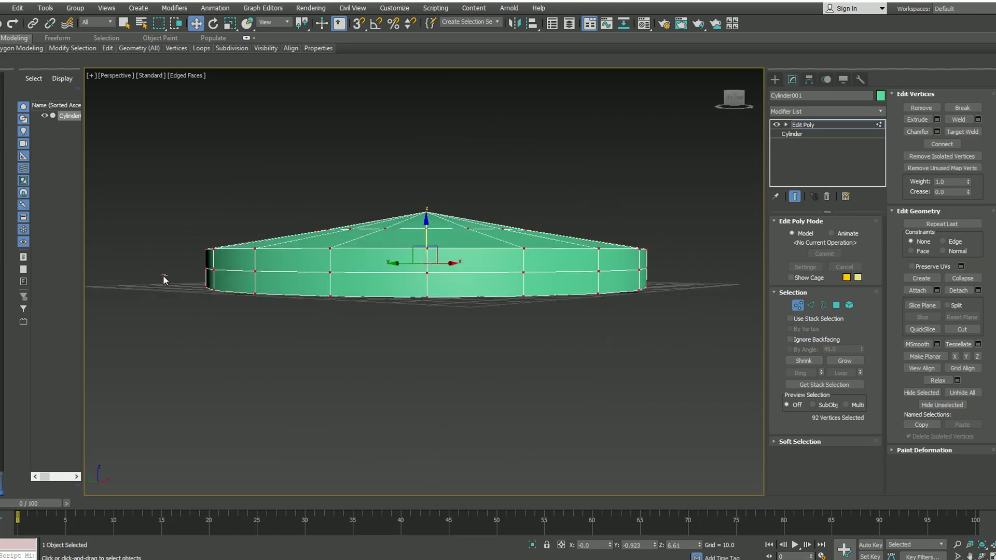
left_click_drag(699, 221, 699, 221)
left_click(207, 285)
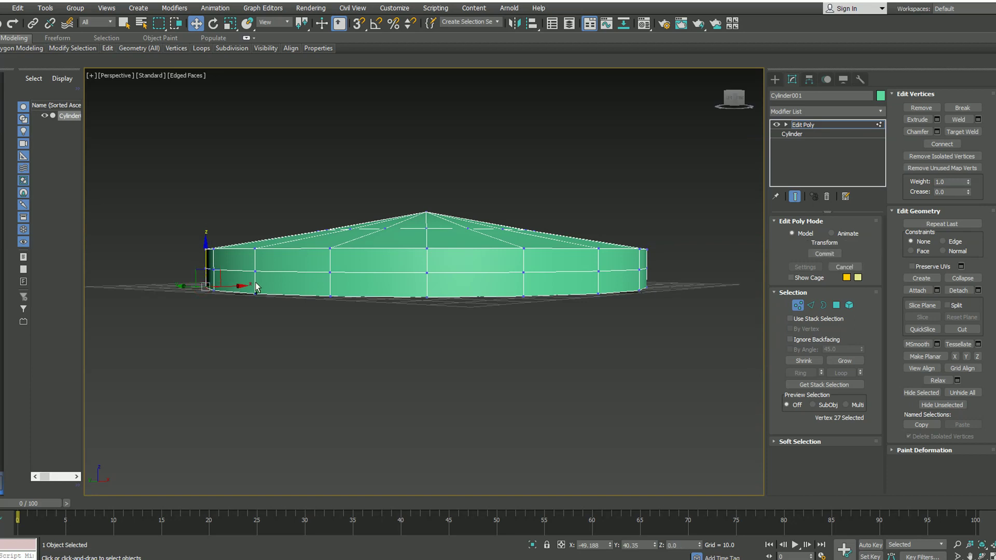
key("f")
scroll(341, 288, "up", 5)
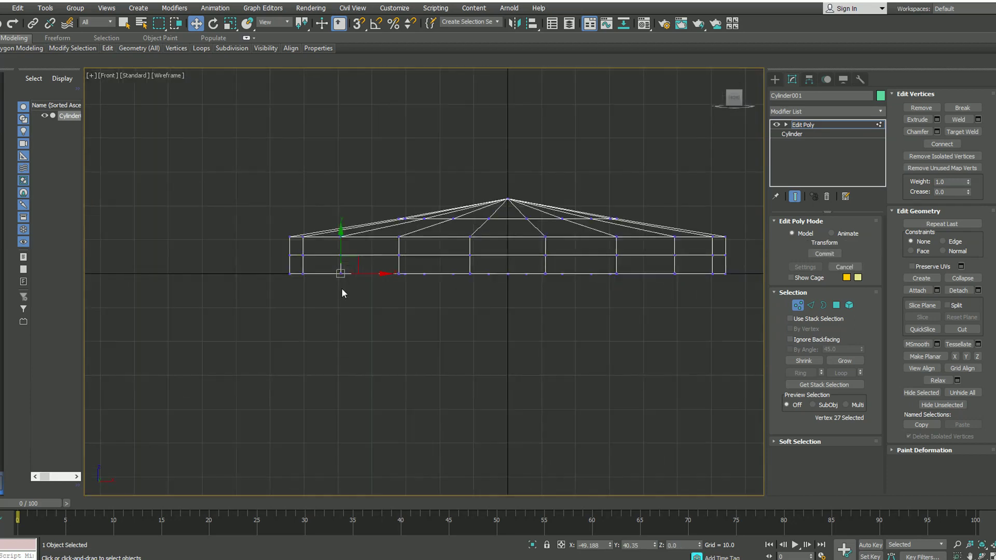
scroll(244, 259, "down", 2)
left_click_drag(342, 268, 704, 188)
left_click_drag(726, 155, 725, 158)
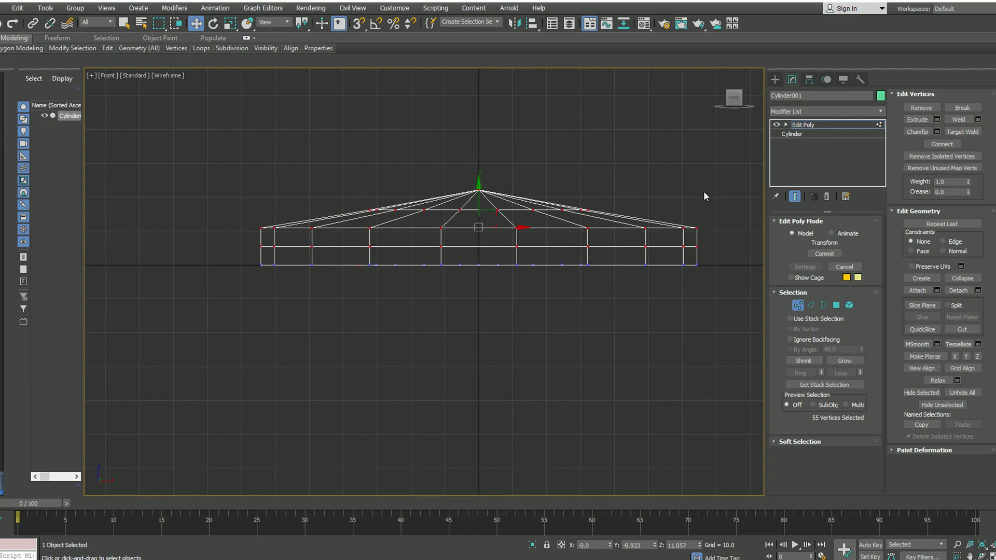
key("super+shift")
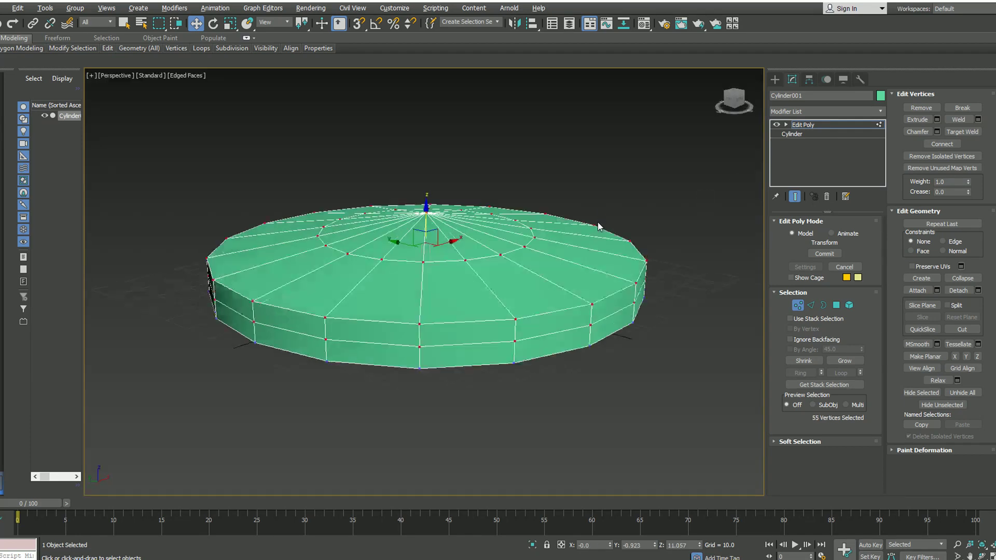
Step: Apply TurboSmooth with 2 iterations to the disc and deselect it
left_click(880, 111)
type("t")
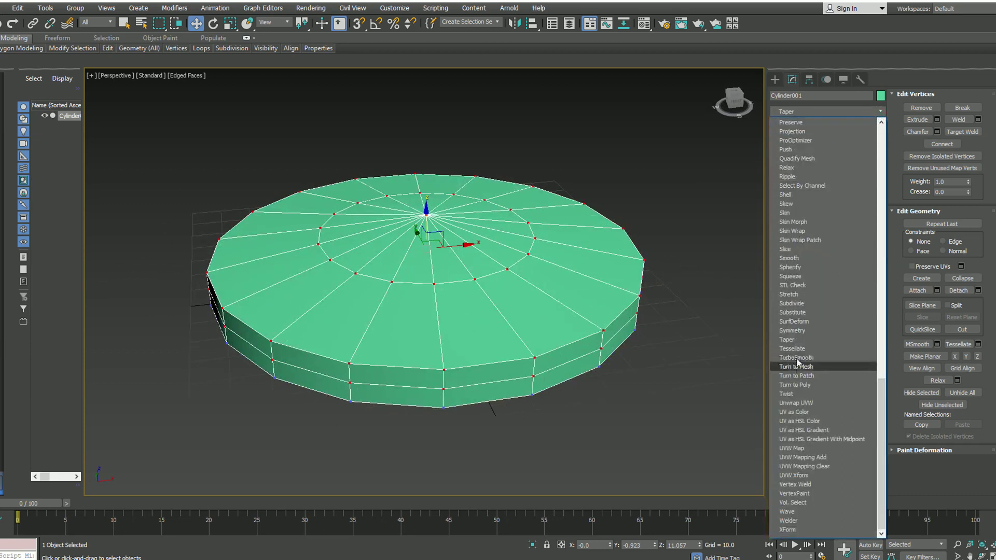
left_click(798, 358)
left_click_drag(604, 401, 549, 375)
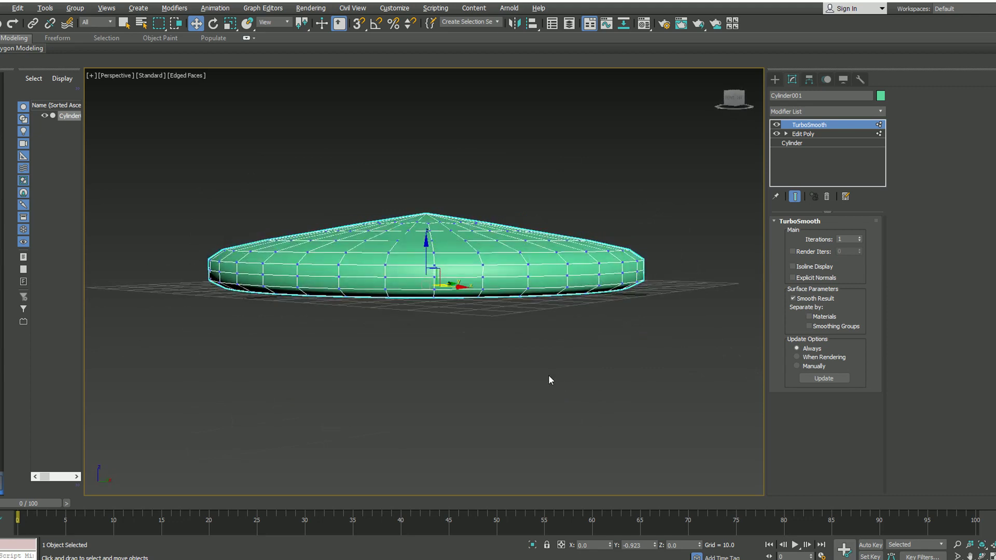
left_click(859, 237)
left_click_drag(540, 362, 534, 400)
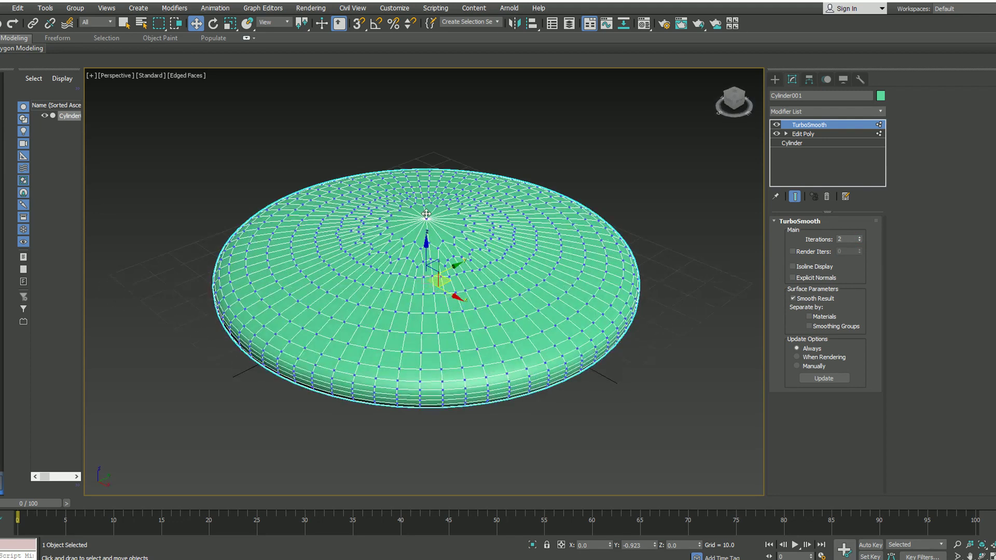
left_click(512, 449)
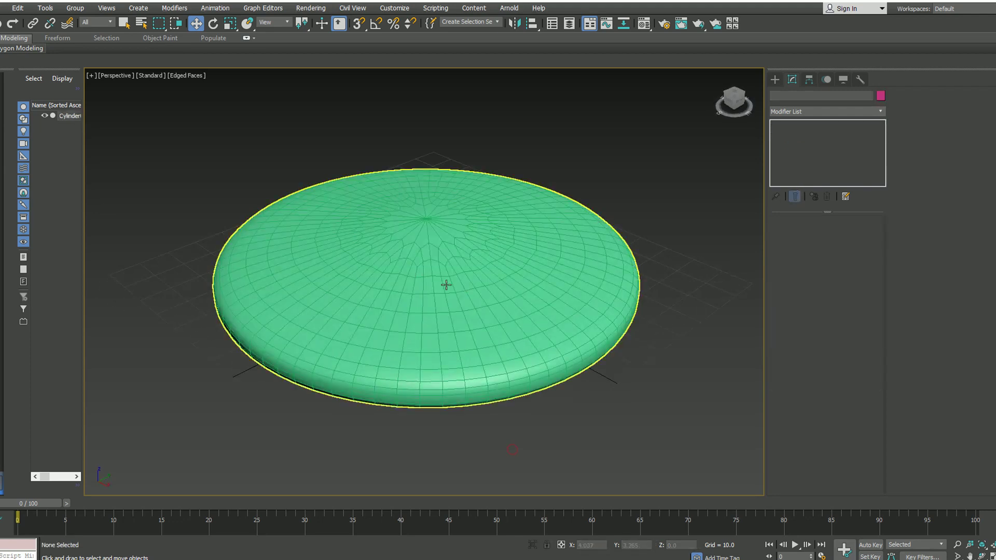
Step: Add a second Edit Poly modifier above TurboSmooth and lower the dome's centre vertex to about Z 20
left_click(429, 224)
left_click(875, 113)
key("e")
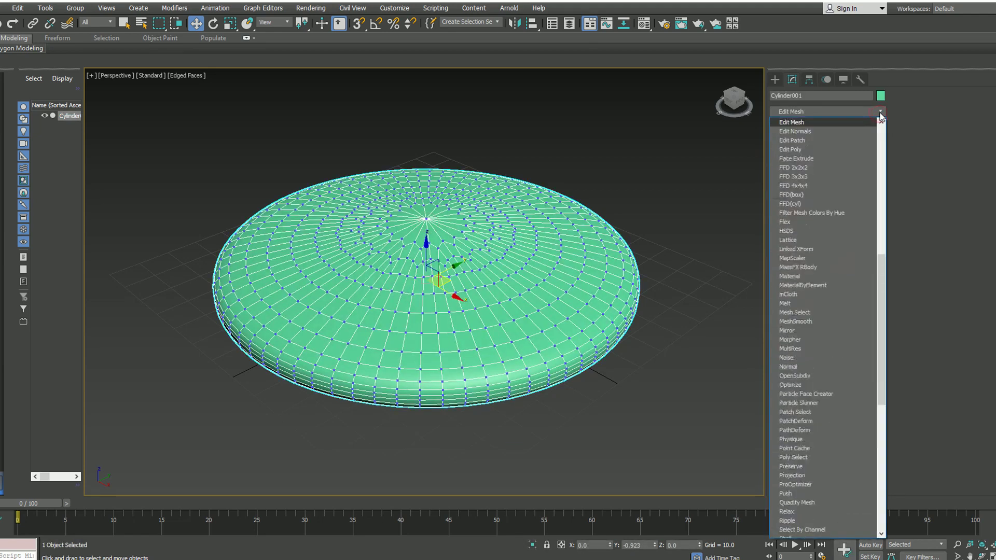
left_click(816, 149)
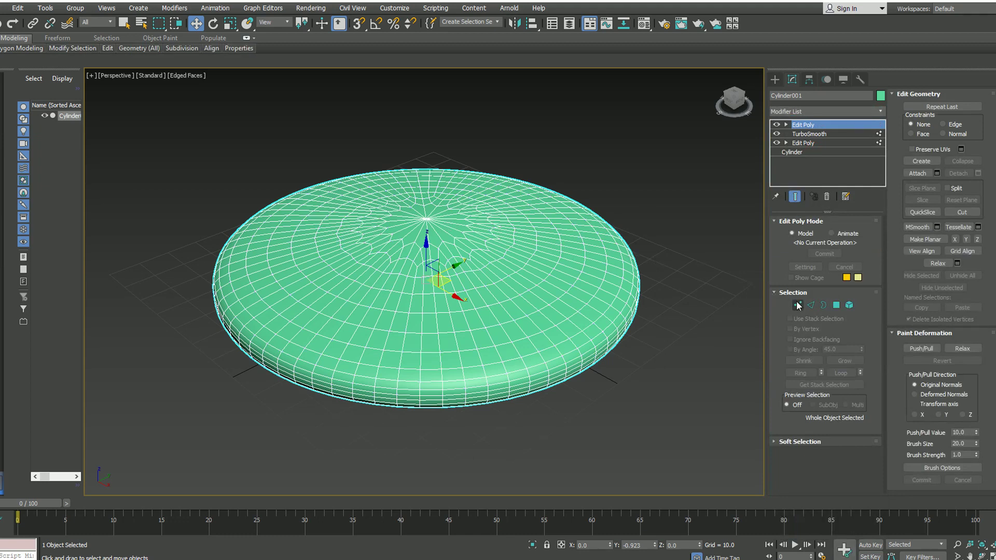
left_click(798, 305)
left_click(425, 215)
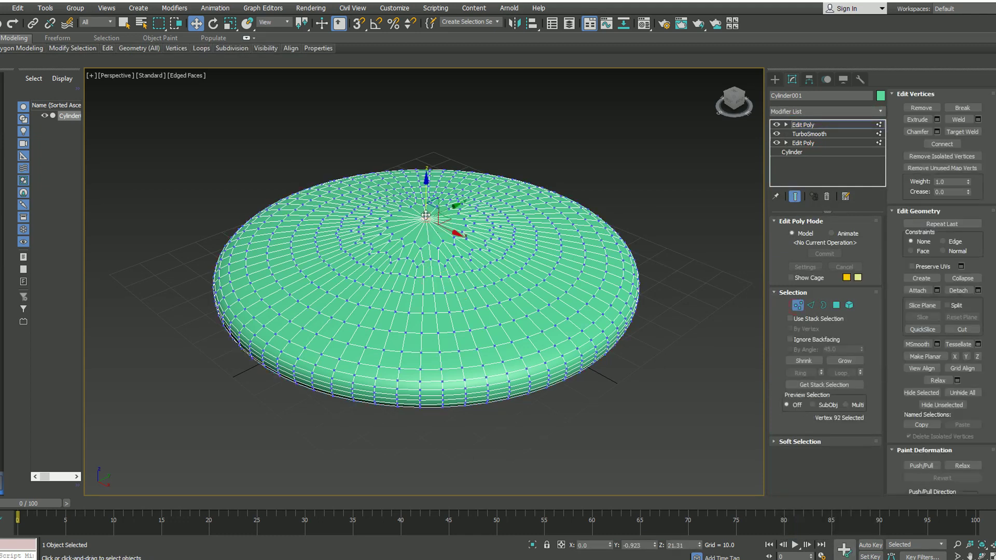
left_click_drag(426, 178, 428, 180)
Step: In the front view, select the horizontal edge loop near the disc's base and lower it to about Z 2.14
mouse_move(431, 421)
left_mouse_down()
mouse_move(435, 446)
mouse_move(433, 394)
mouse_move(435, 403)
left_mouse_up()
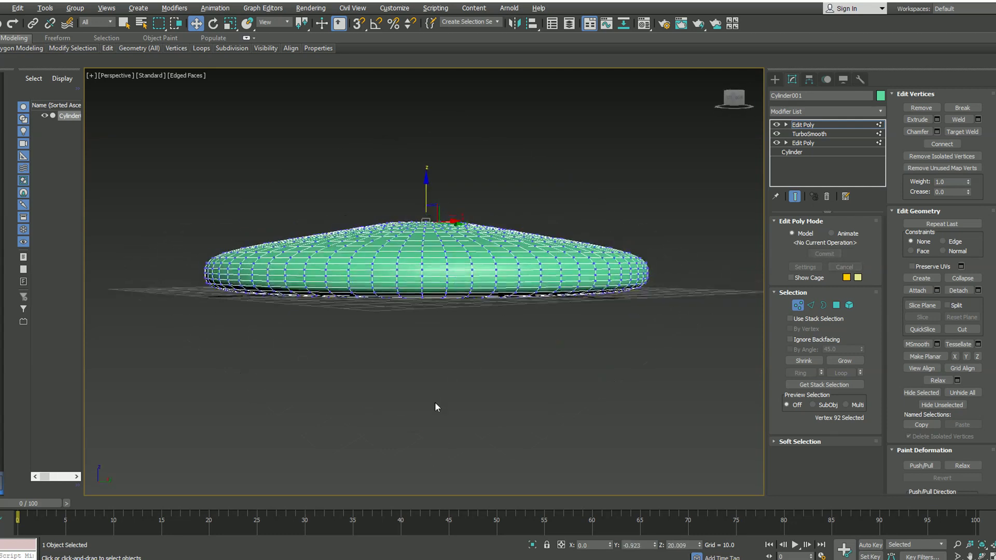
key("f")
scroll(406, 322, "up", 3)
left_click_drag(671, 318, 588, 360)
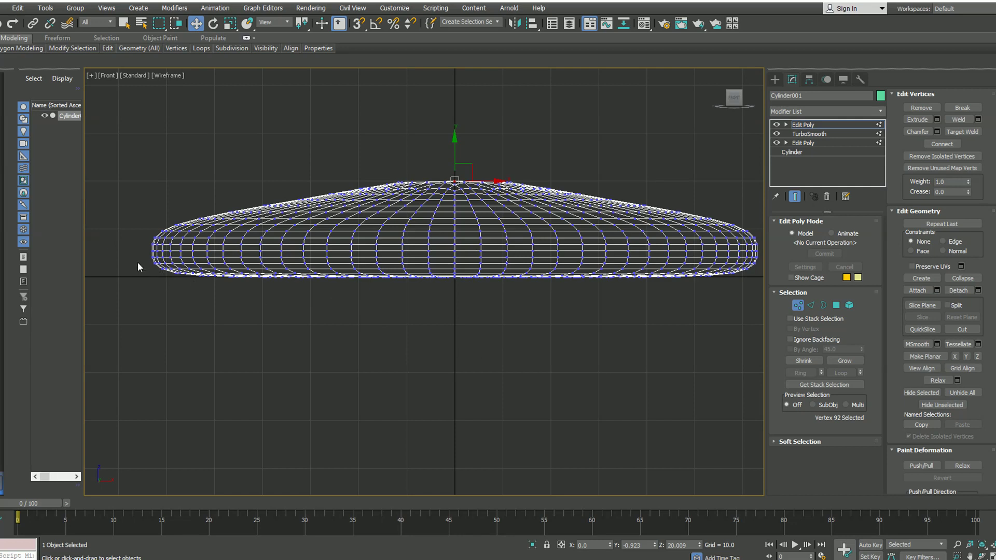
left_click(811, 305)
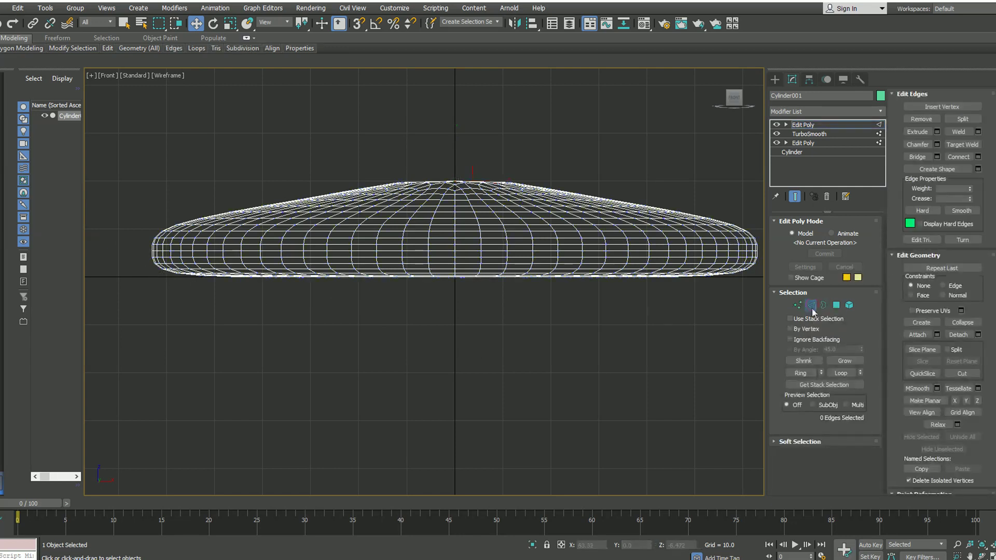
left_click(824, 307)
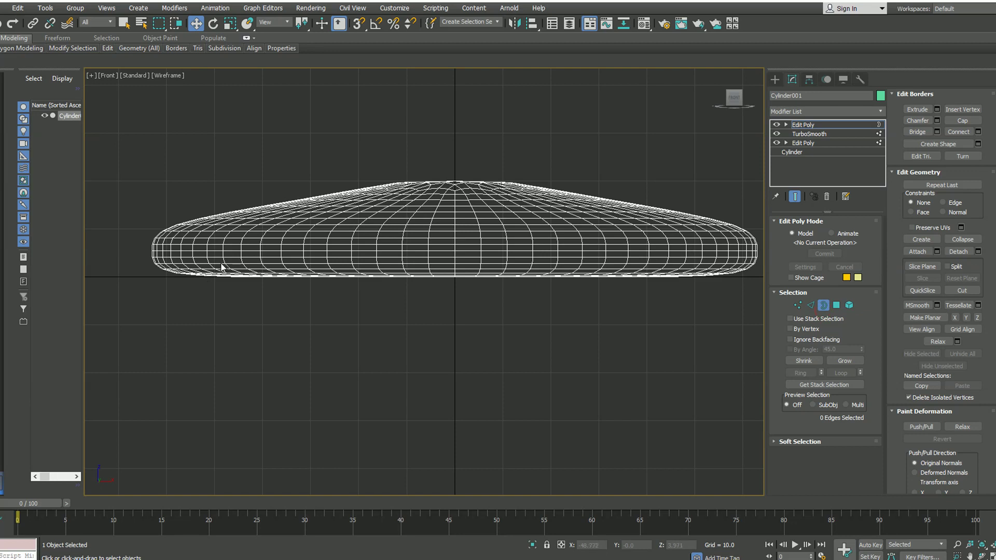
left_click(810, 306)
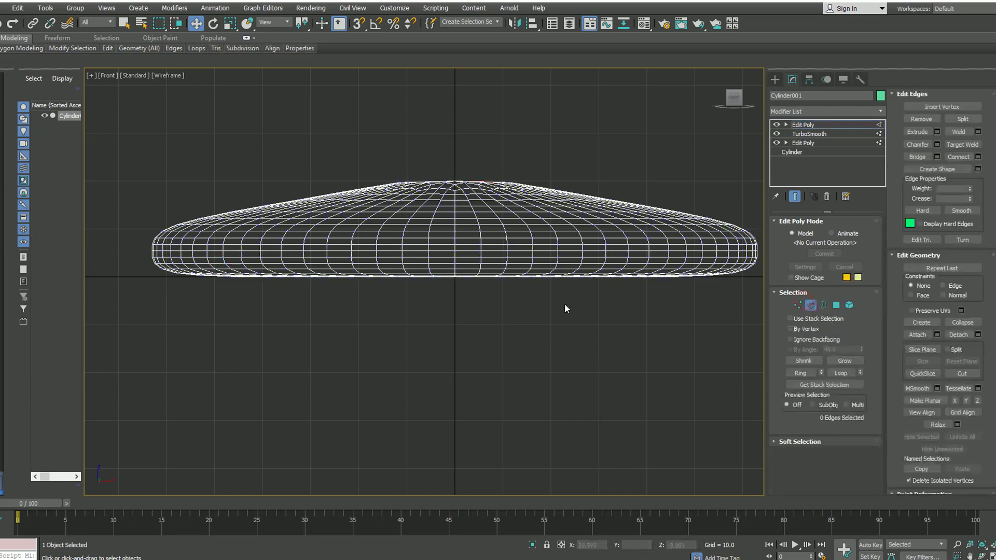
double_click(567, 265)
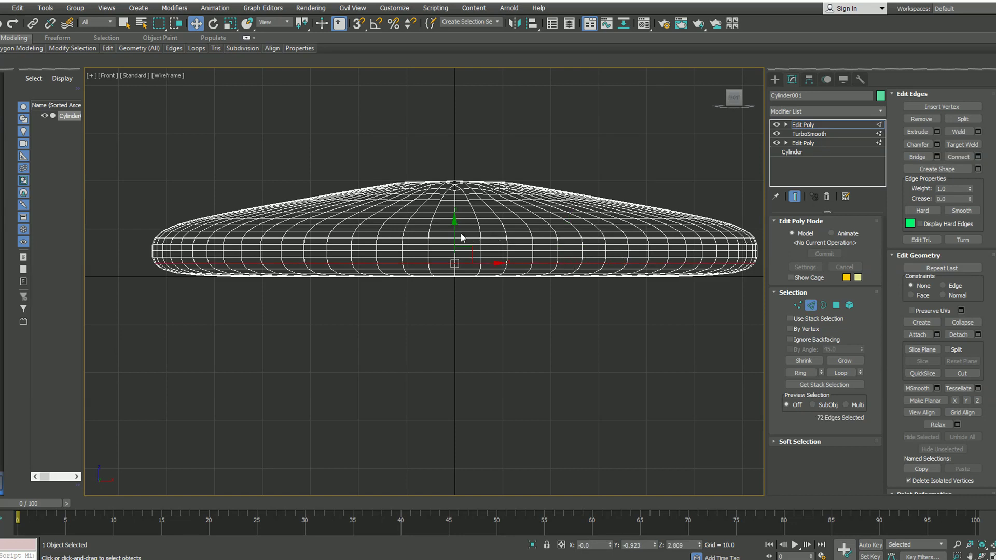
left_click_drag(454, 225, 455, 230)
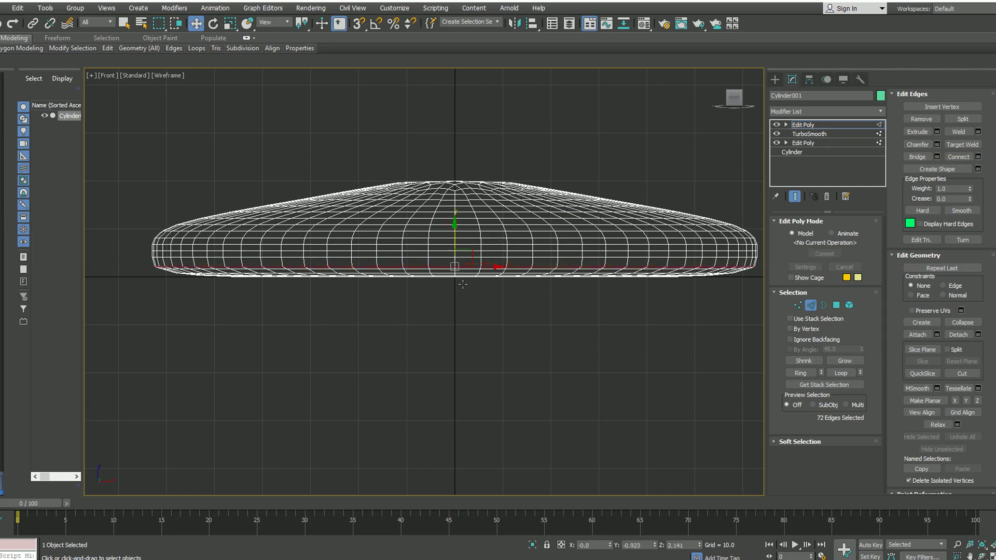
scroll(462, 281, "up", 4)
scroll(465, 289, "up", 2)
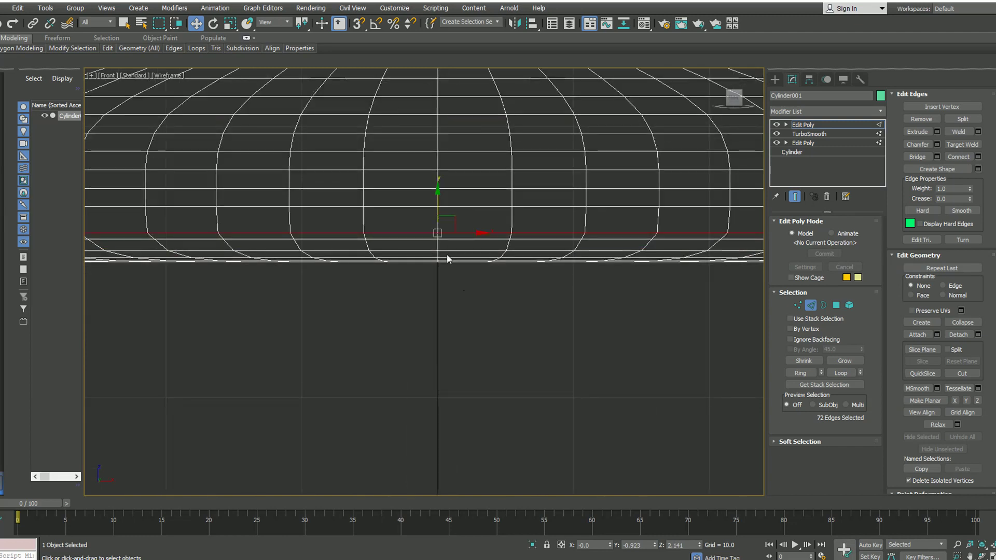
Step: In the front view, lower the edge loops closest to the disc's base almost onto it, the last one to about Z 0.17
left_click_drag(437, 233, 437, 258)
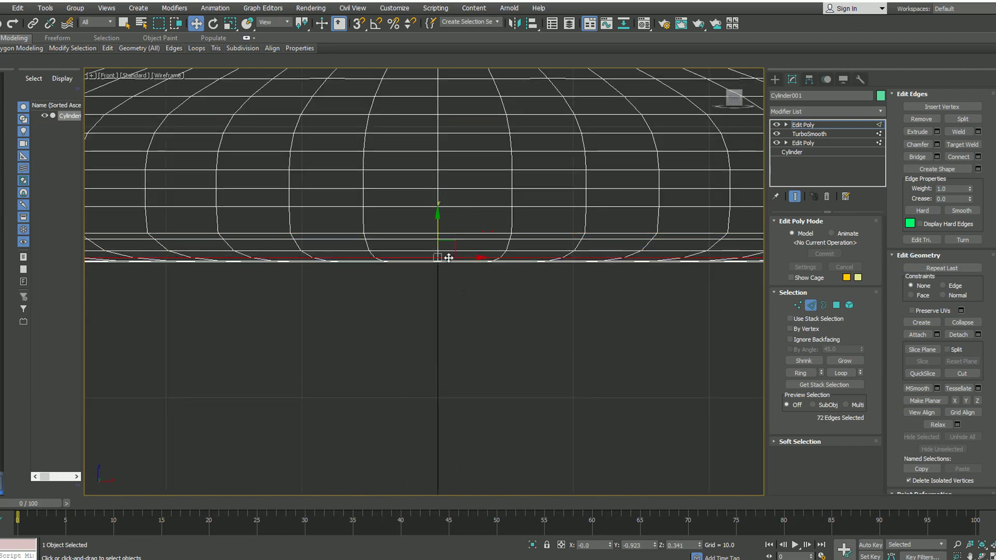
left_click_drag(436, 217, 436, 222)
left_click_drag(480, 258, 482, 251)
mouse_move(440, 208)
left_mouse_down()
mouse_move(441, 223)
mouse_move(458, 227)
mouse_move(438, 220)
left_mouse_up()
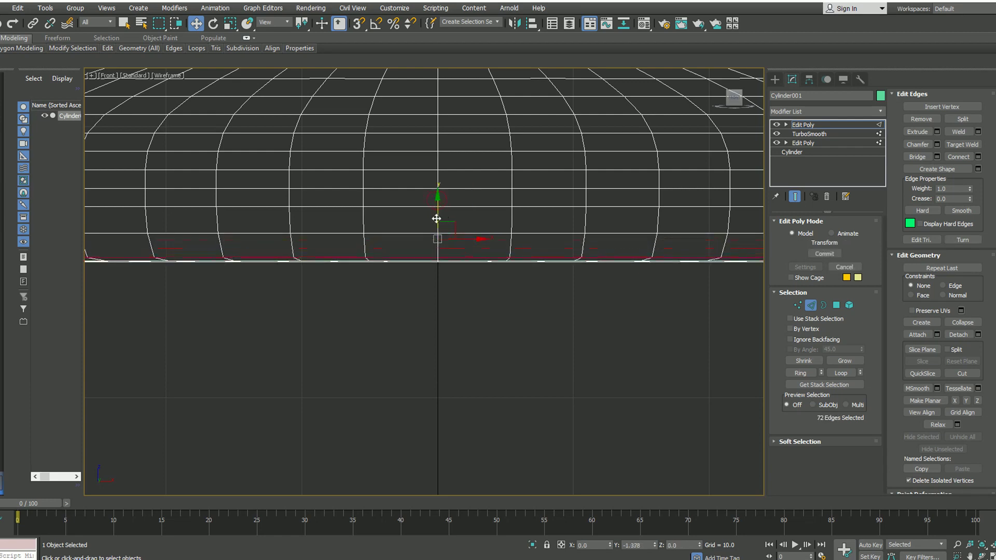
key("p")
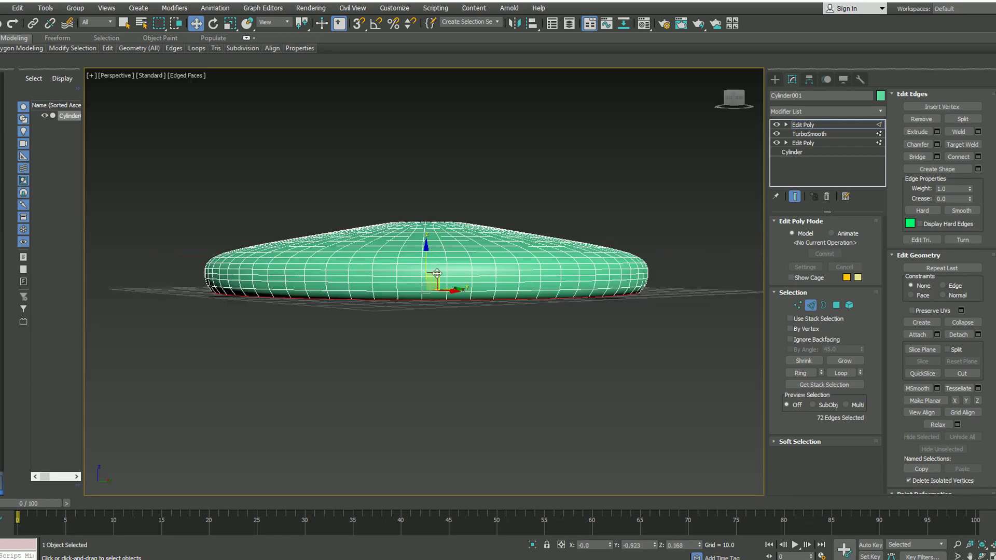
key("f")
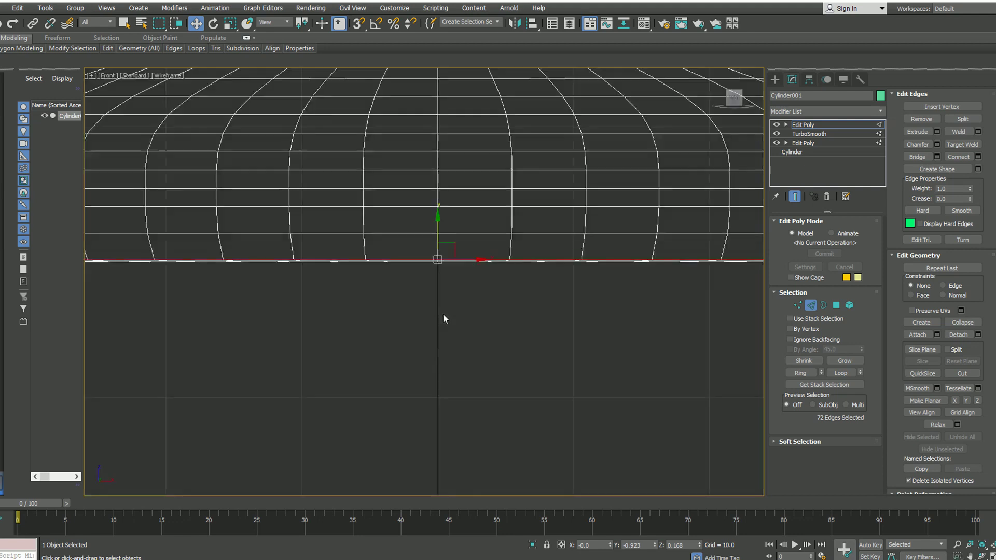
Step: In the front view, select the lowest edge loop still above the disc's base and lower it to about Z 0.25
left_click(475, 233)
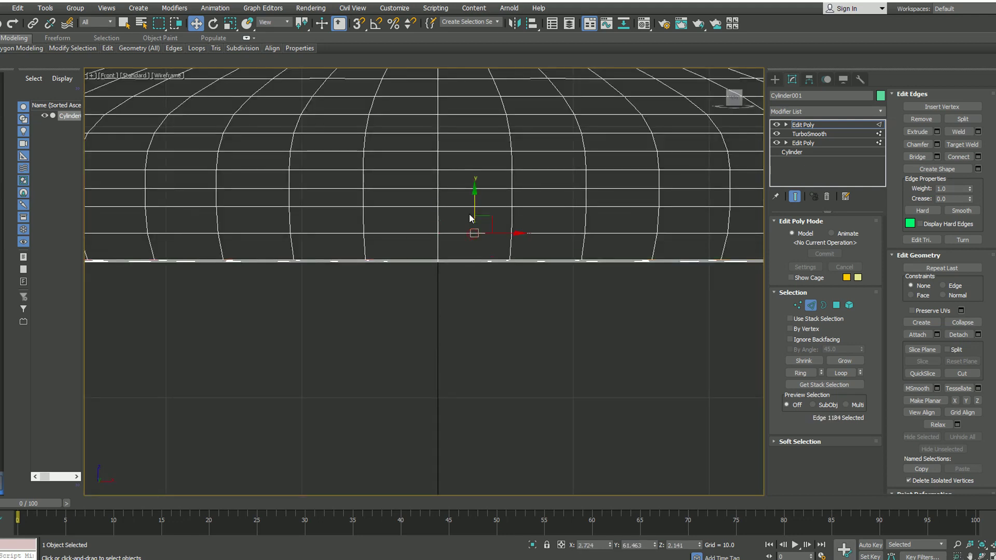
double_click(459, 233)
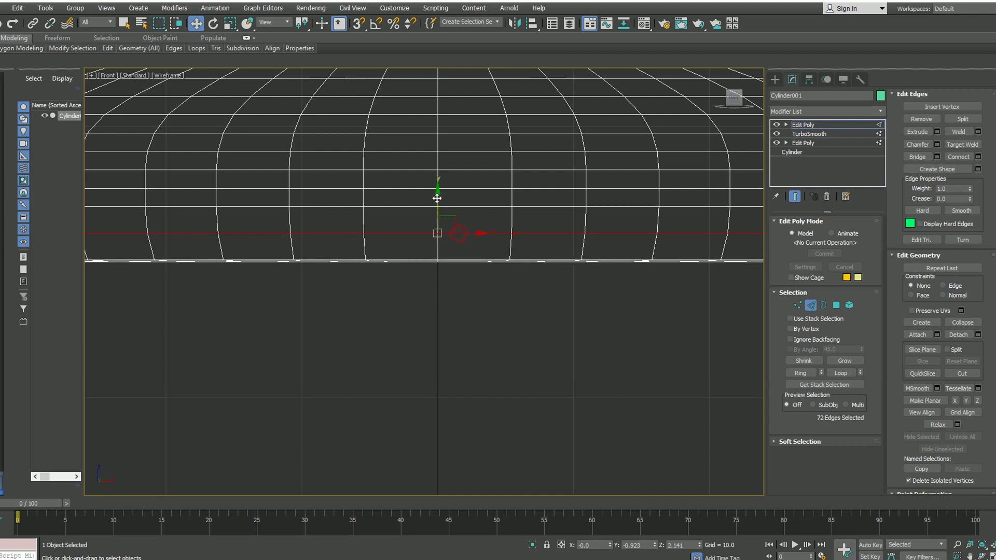
left_click_drag(437, 210, 440, 220)
key("p")
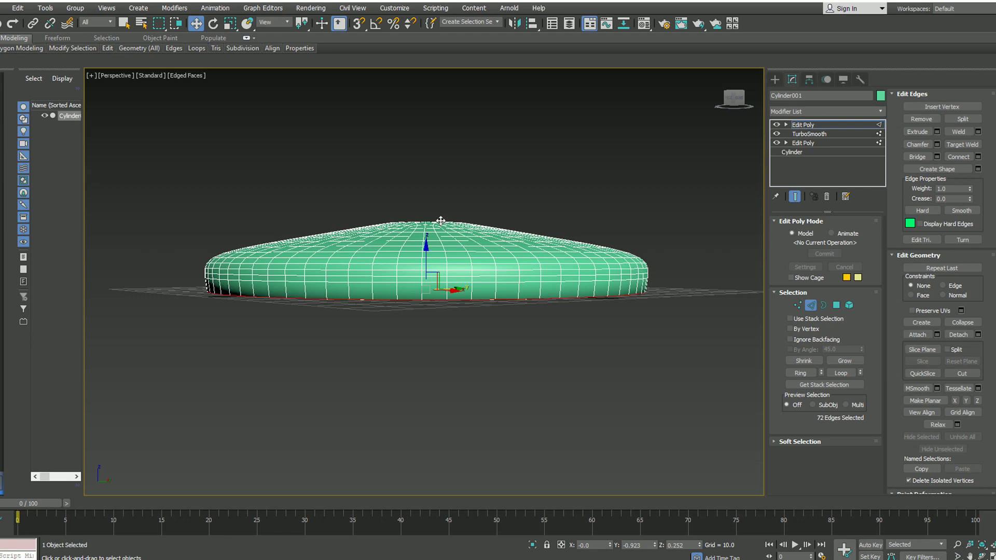
Step: Scale the lowered edge loop slightly outward in the perspective view and clear the edge selection
key("e")
key("r")
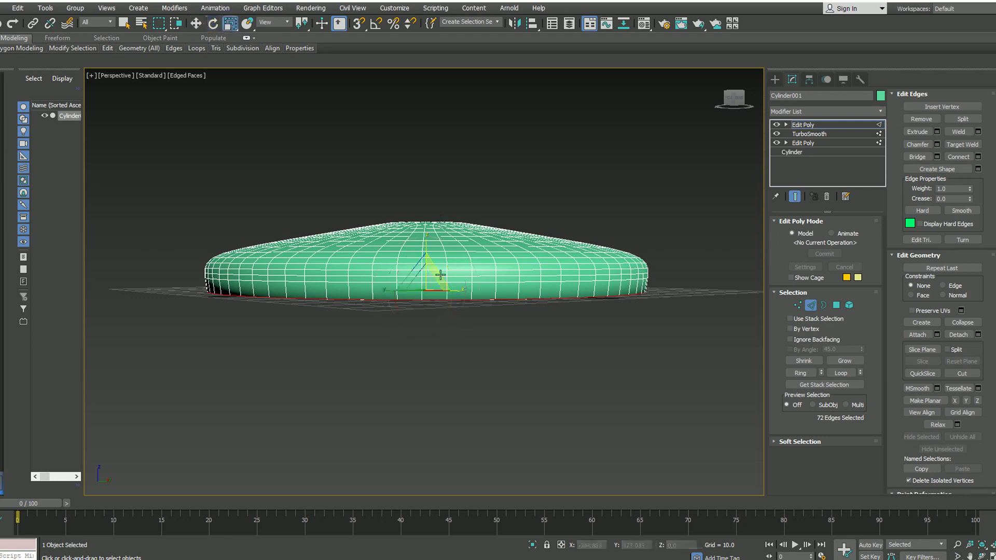
left_click_drag(418, 278, 414, 281)
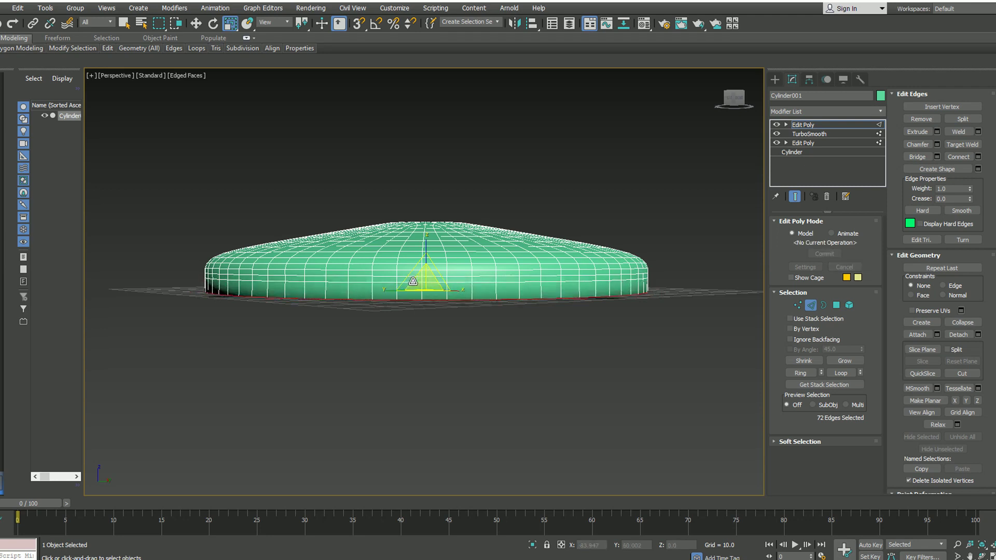
left_click_drag(525, 378, 495, 406)
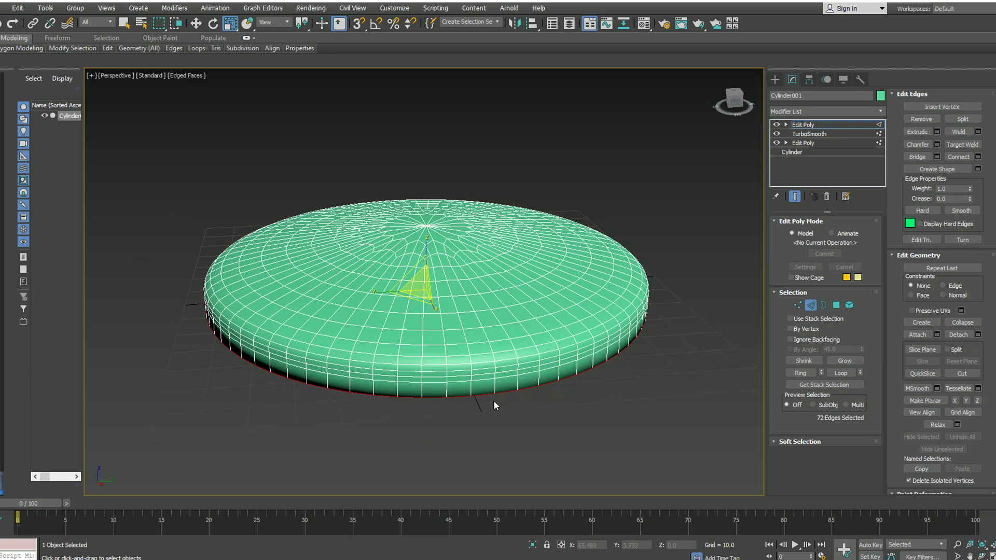
left_click(493, 400)
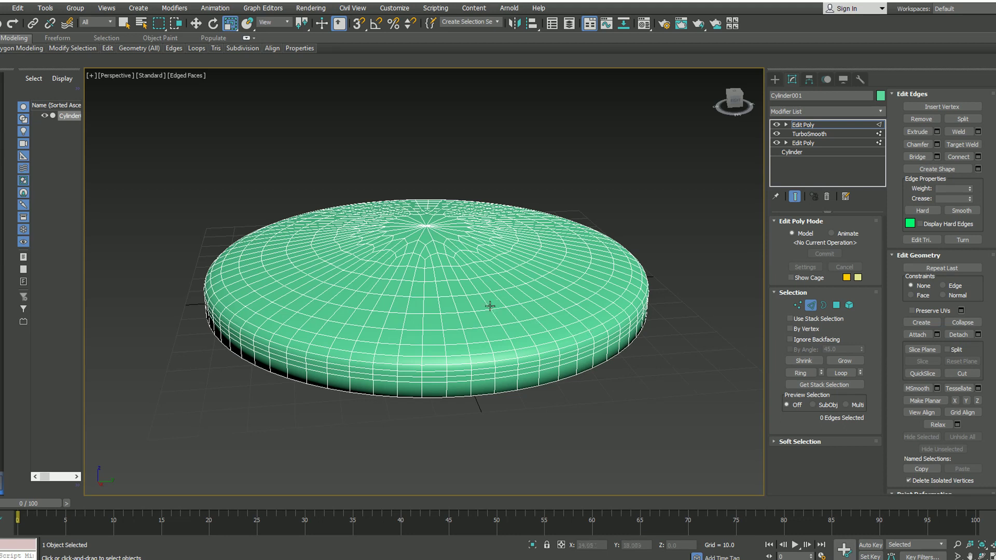
Step: Apply the BMW logo image to the disc as its material's diffuse map and close the Material Editor
key("m")
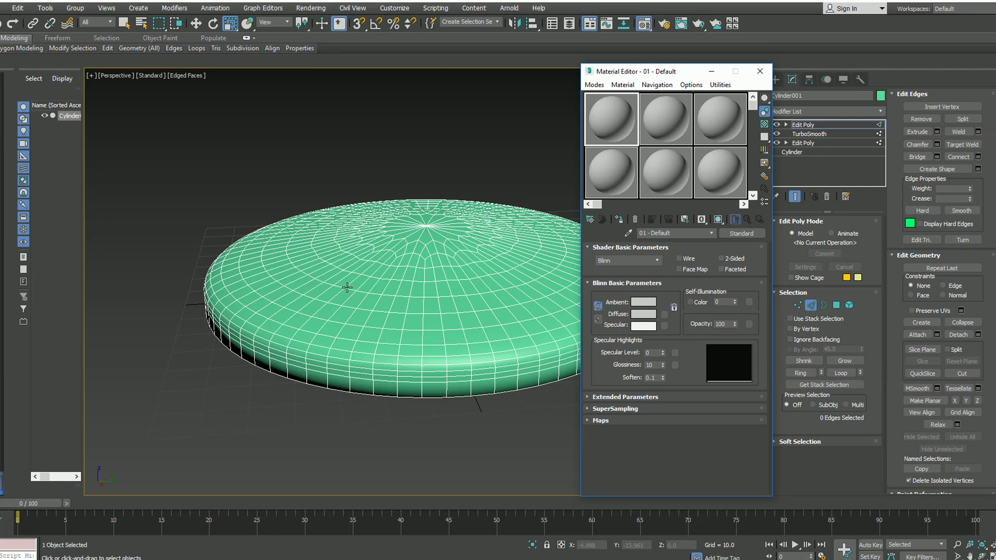
left_click_drag(576, 85, 443, 242)
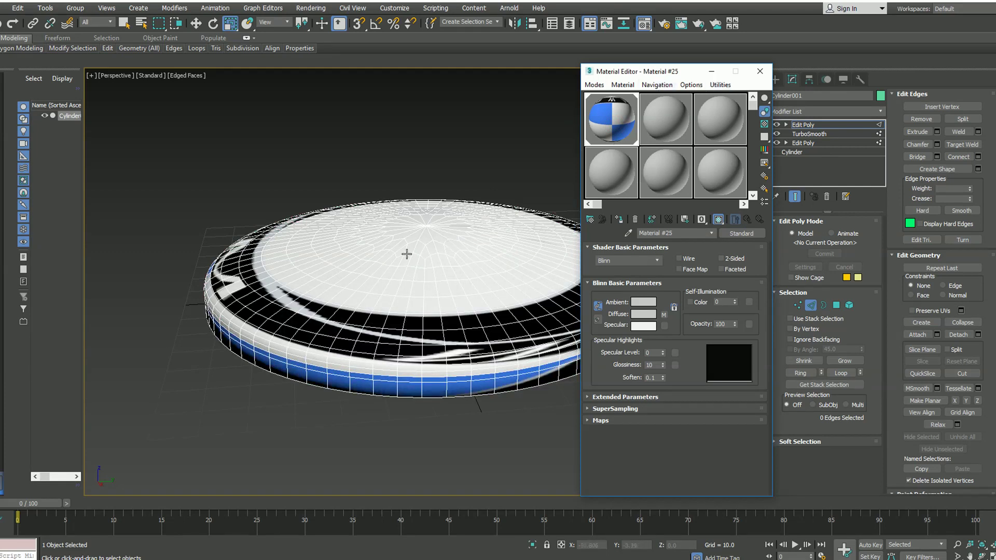
left_click(449, 237)
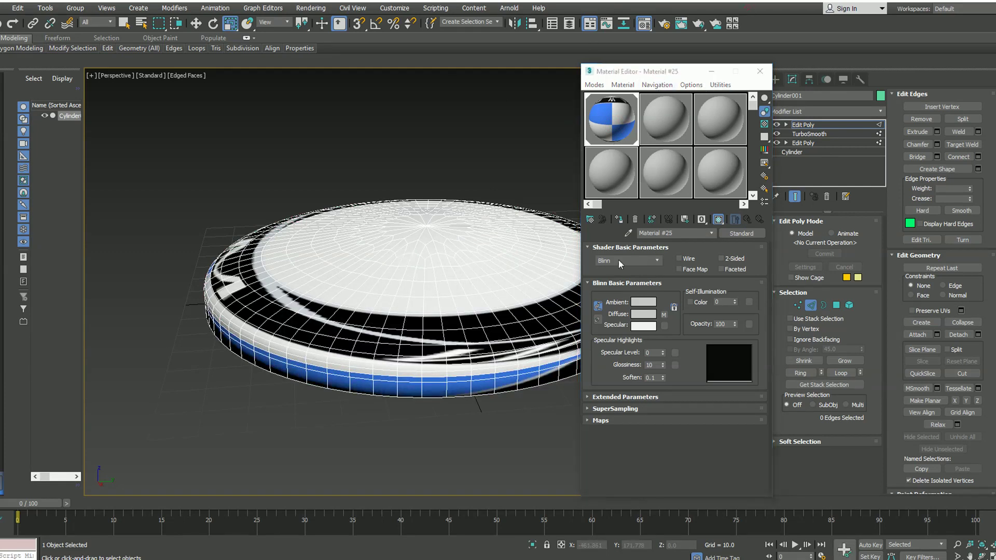
left_click(760, 71)
Step: Add a UVW Map modifier on top of the disc's modifier stack
left_click_drag(451, 312, 666, 307)
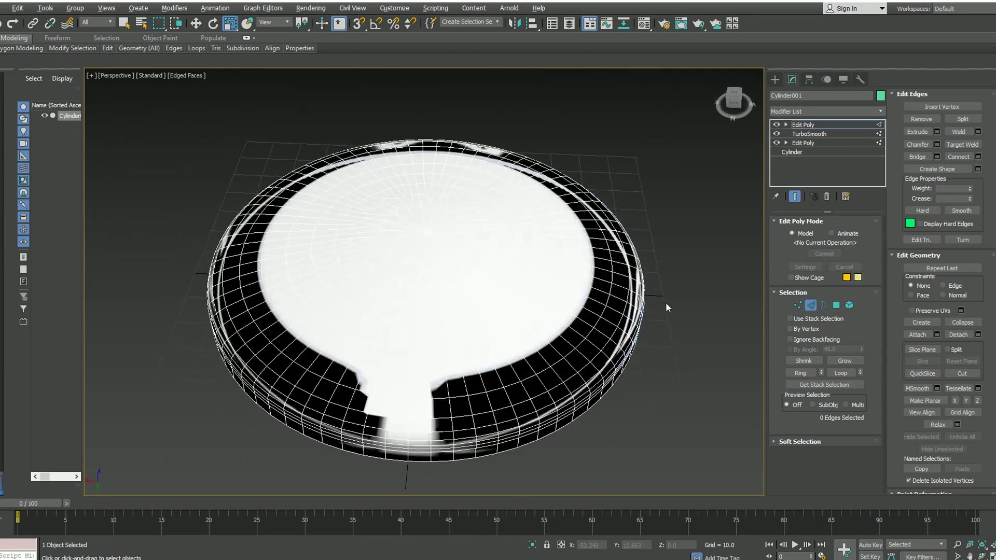
left_click(880, 111)
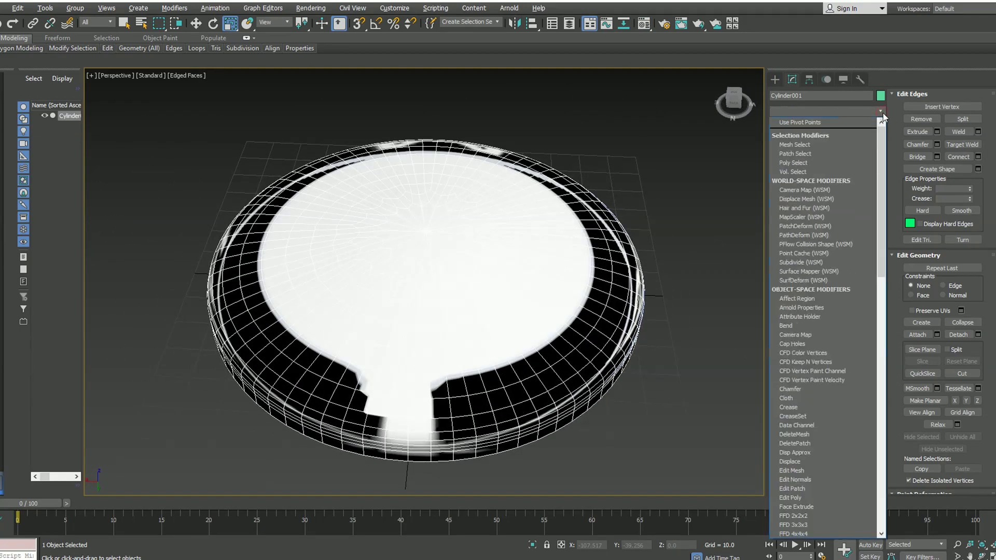
key("u")
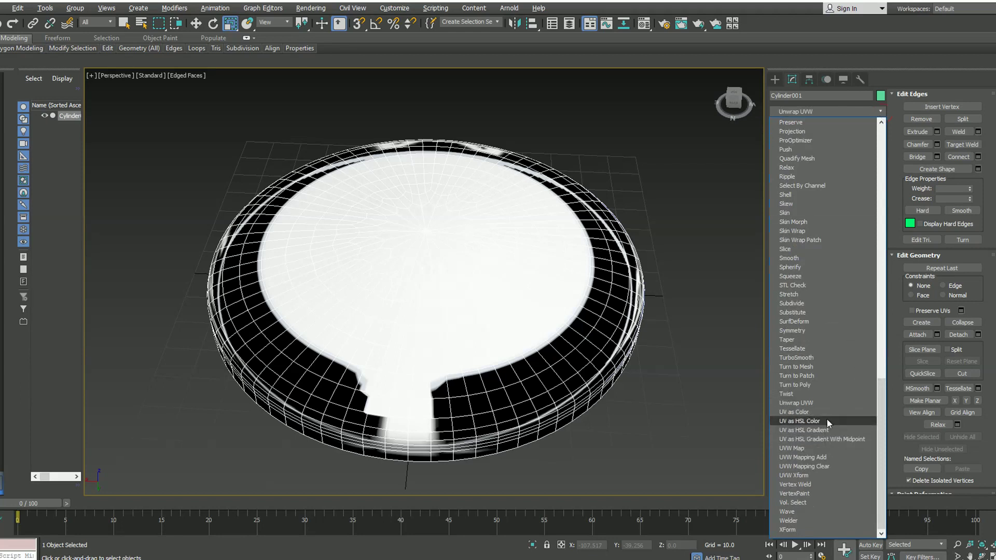
left_click(821, 449)
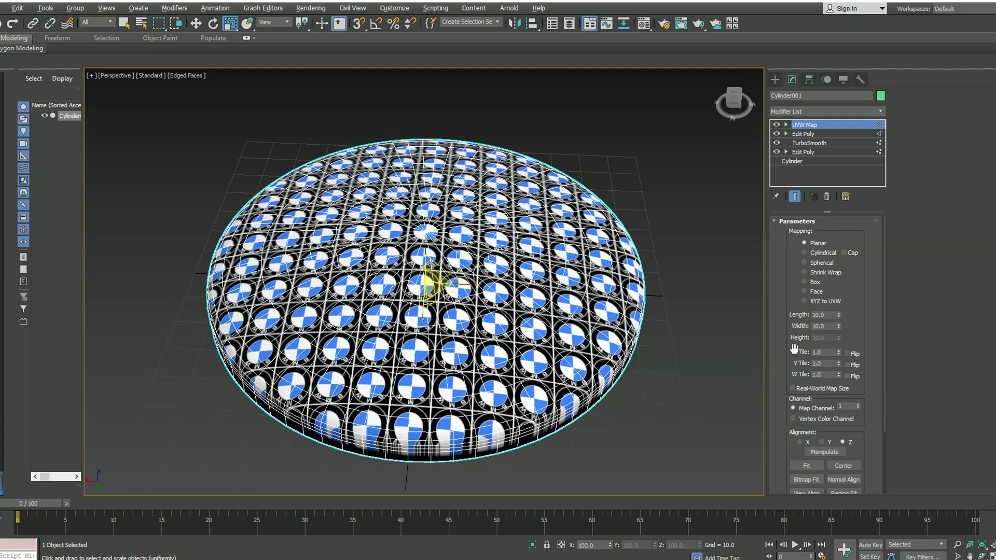
Step: Set the planar UVW mapping's length and width to 100 each
mouse_move(839, 313)
left_mouse_down()
mouse_move(841, 275)
mouse_move(835, 317)
left_mouse_up()
left_click(833, 316)
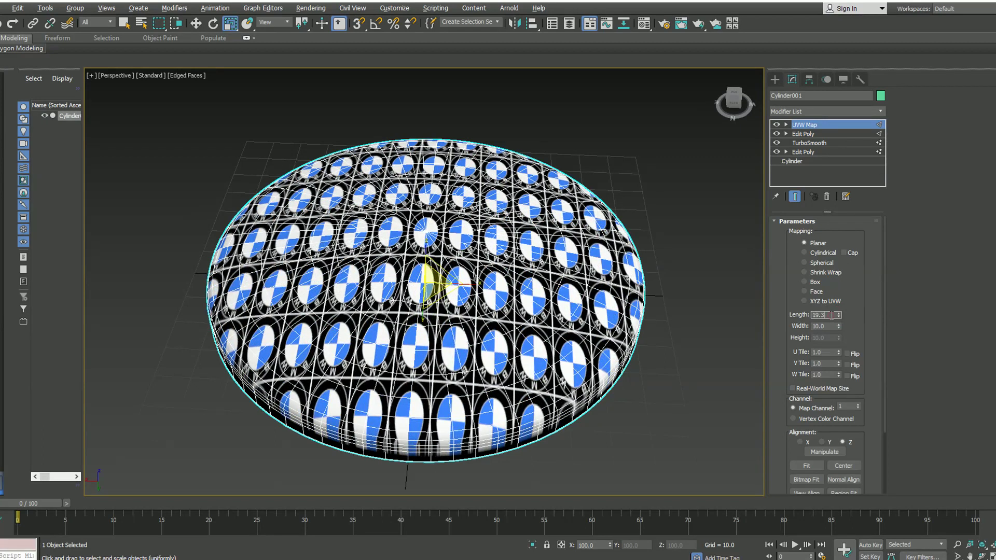
key("shift+Left")
key("shift+Left")
key("shift+Left")
key("shift+Left")
type("1")
key("Return")
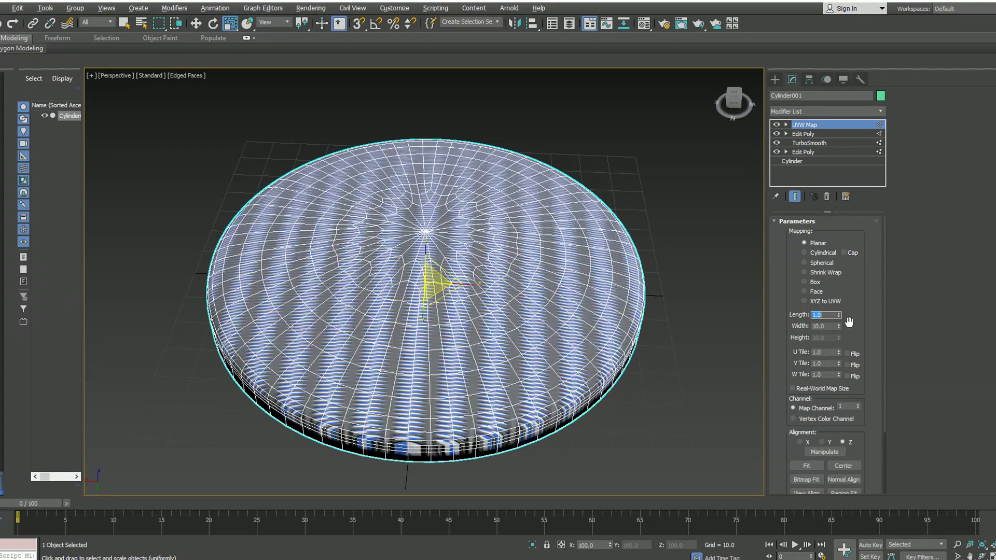
type("100.")
key("Return")
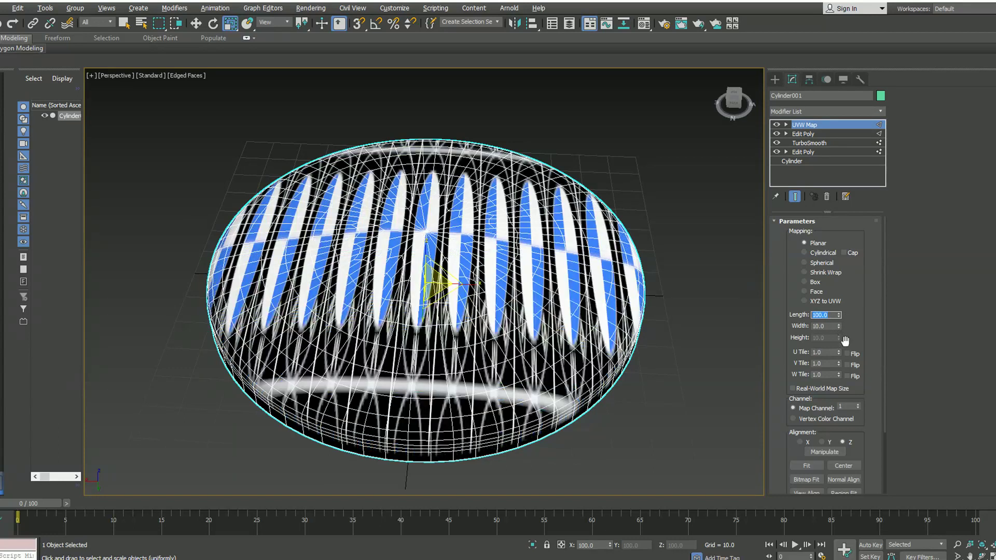
left_click(828, 326)
key("BackSpace")
type("0")
key("Return")
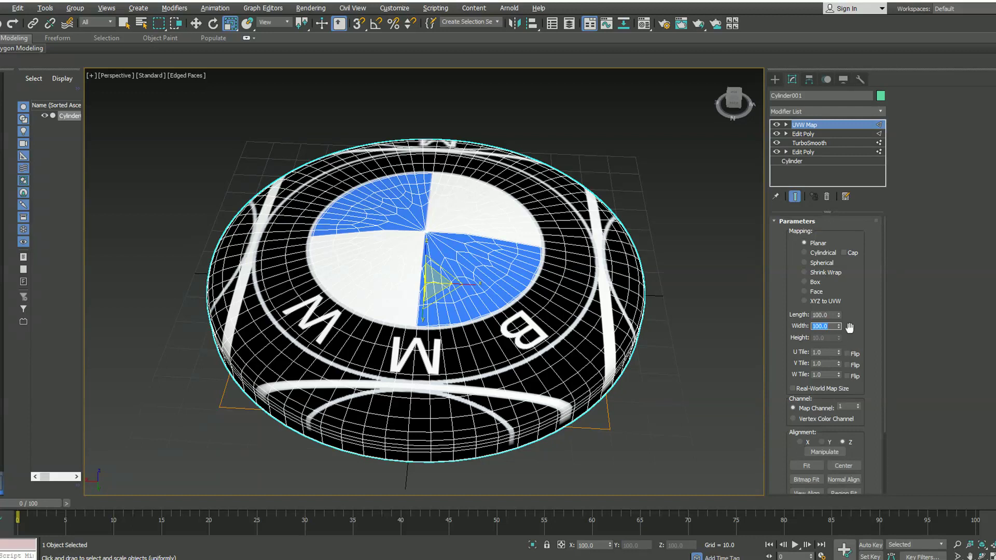
Step: Enlarge the planar UVW mapping, trying a width of 120 before setting width and length to 130
type("120")
key("Return")
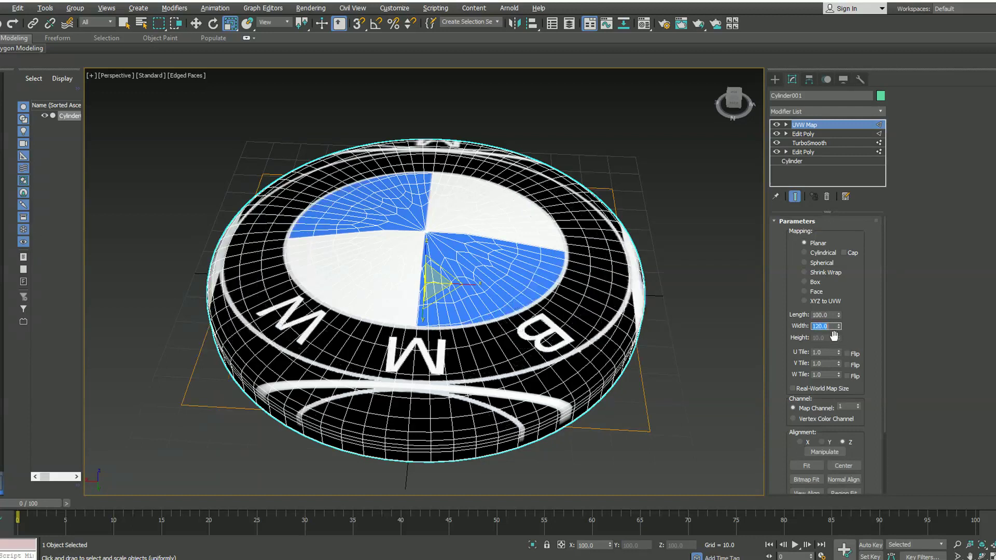
type("130")
key("Return")
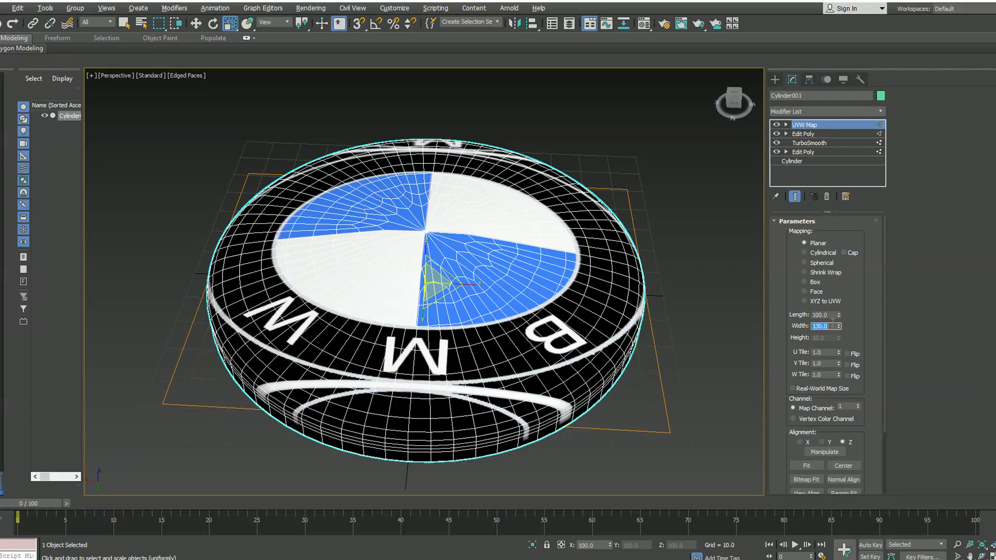
left_click(831, 316)
key("BackSpace")
key("BackSpace")
type("30")
key("Return")
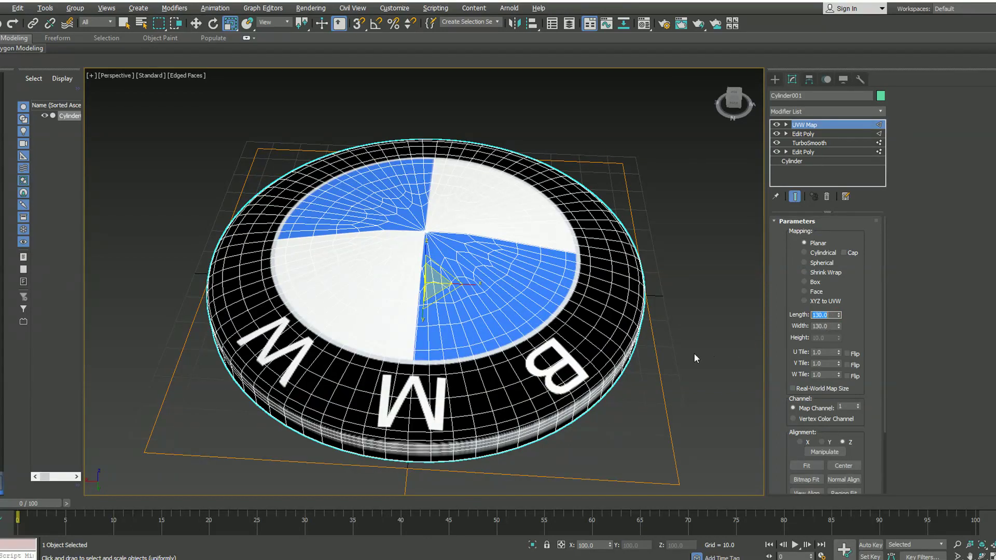
Step: Render the badge from above in the perspective view to examine the logo mapping, and close the render window
left_click_drag(689, 355, 540, 371)
scroll(835, 356, "down", 3)
left_click_drag(669, 332, 645, 336)
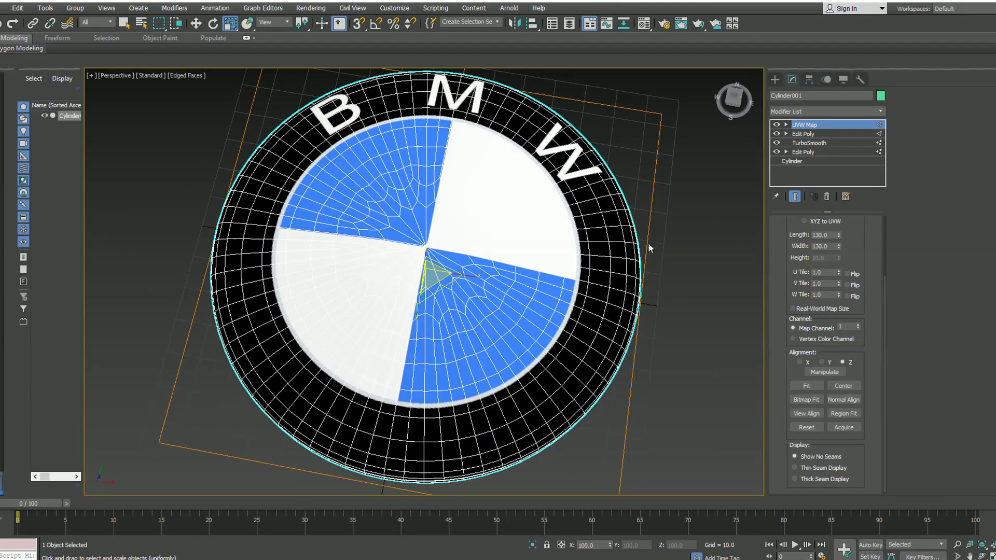
left_click_drag(650, 249, 654, 256)
scroll(651, 264, "down", 3)
scroll(607, 283, "up", 4)
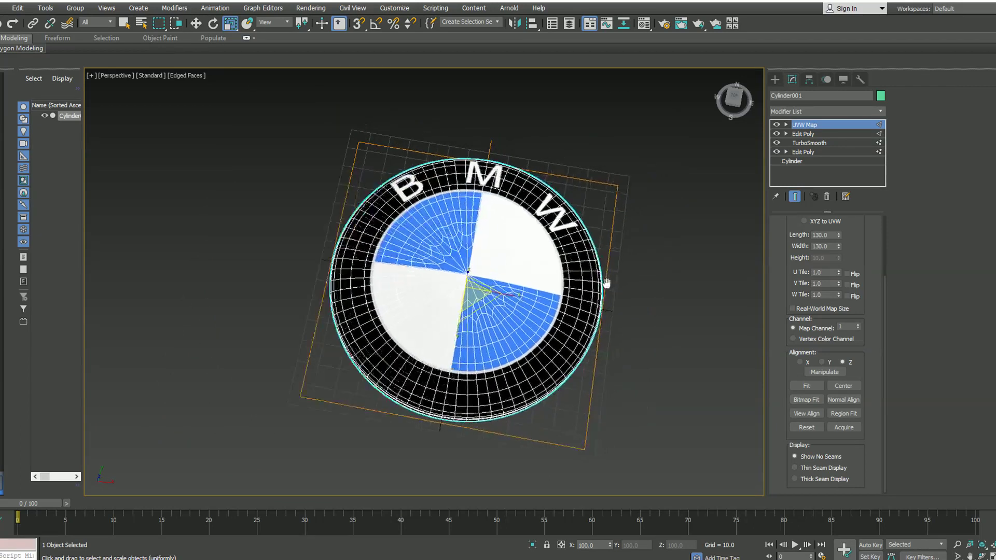
key("shift+q")
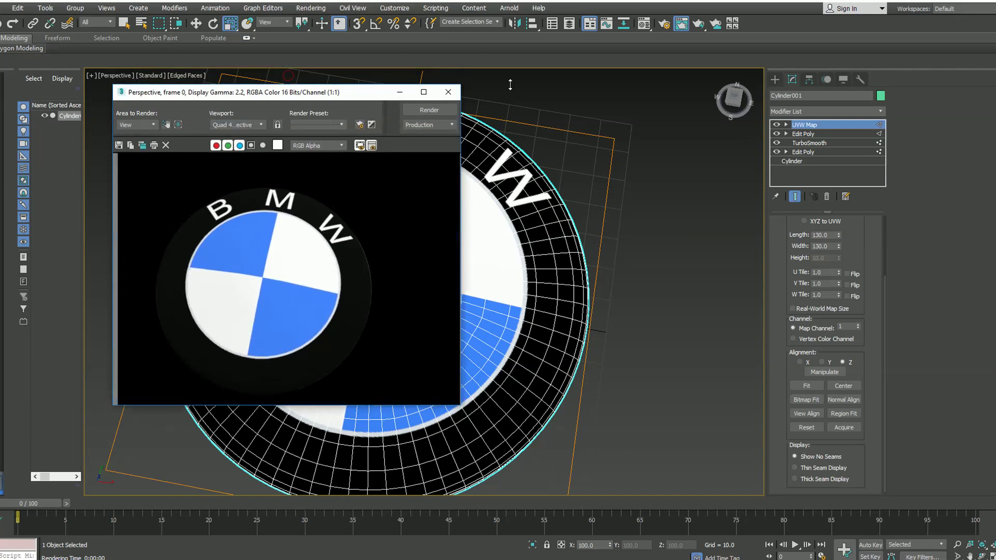
left_click_drag(398, 90, 817, 86)
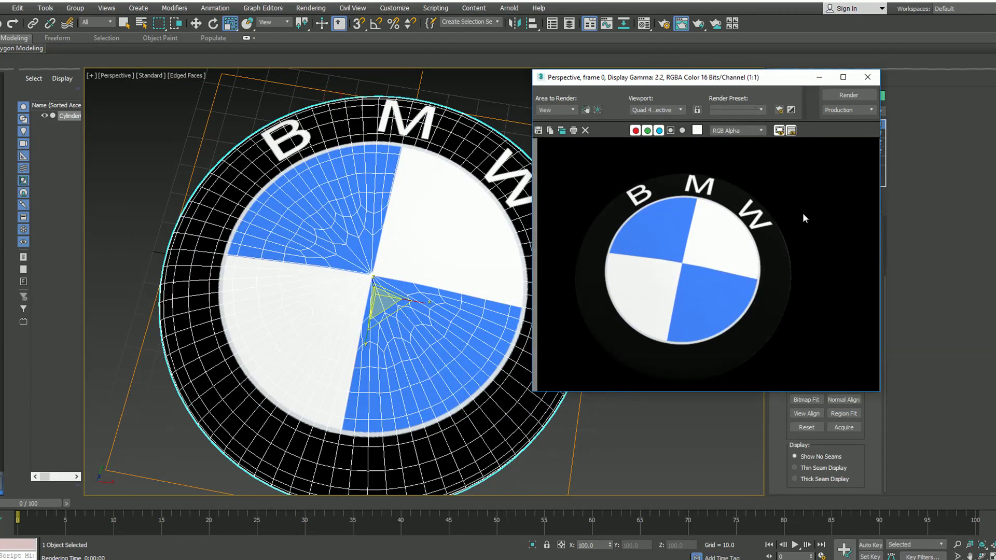
left_click(867, 76)
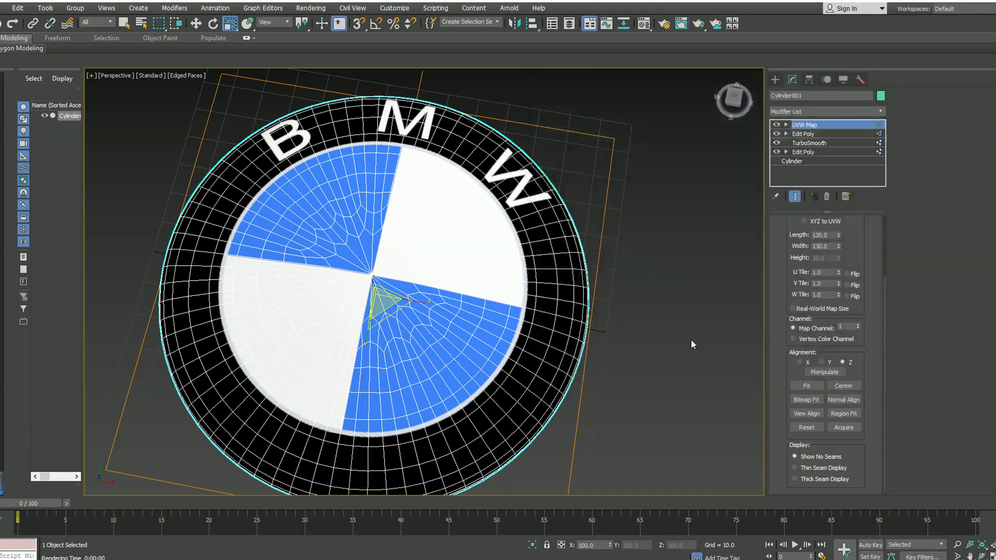
Step: Set the UVW mapping's length and width to 127 each
double_click(829, 315)
type("127")
key("Tab")
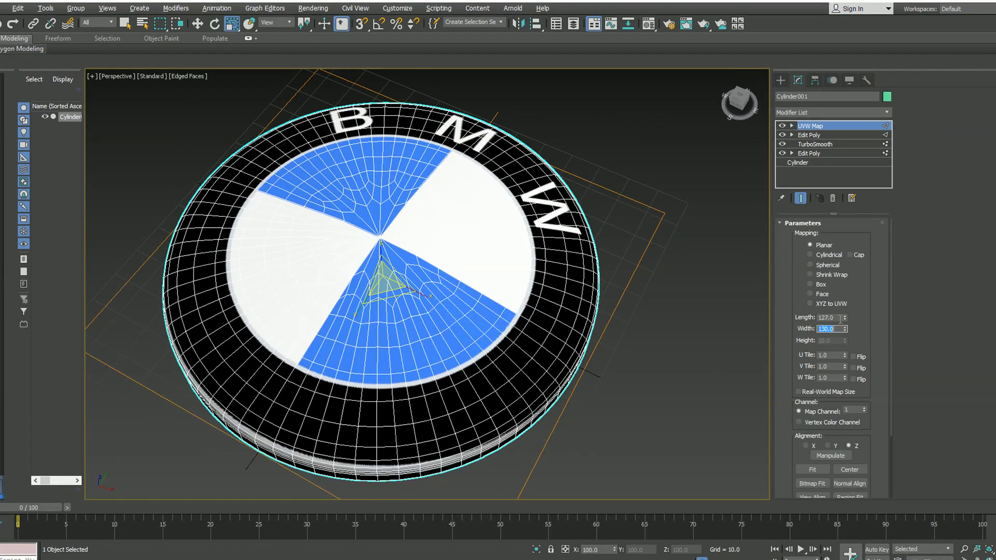
type("127")
key("Return")
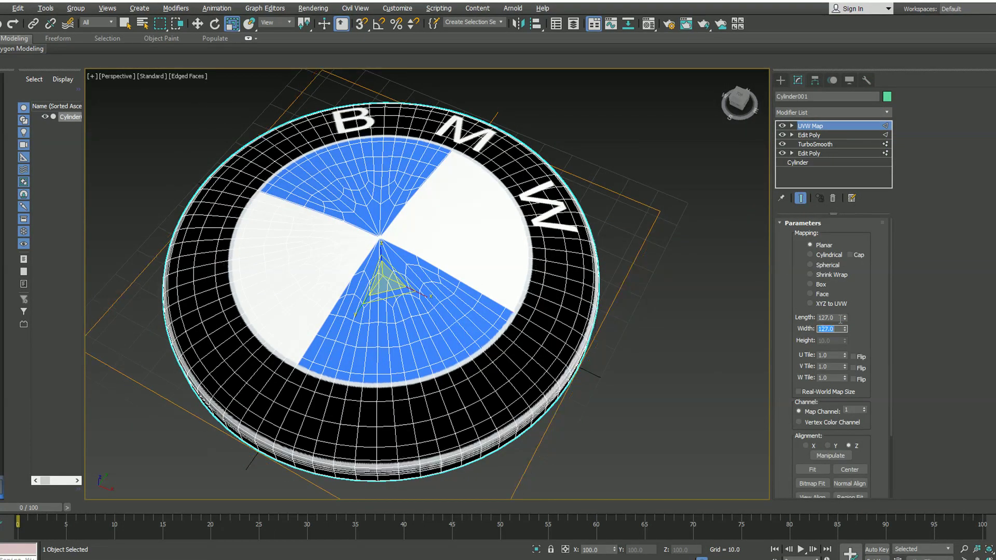
Step: Scale the mapped disc uniformly to about 95.4% and render the perspective view
double_click(840, 317)
left_click(706, 318)
left_click(553, 323)
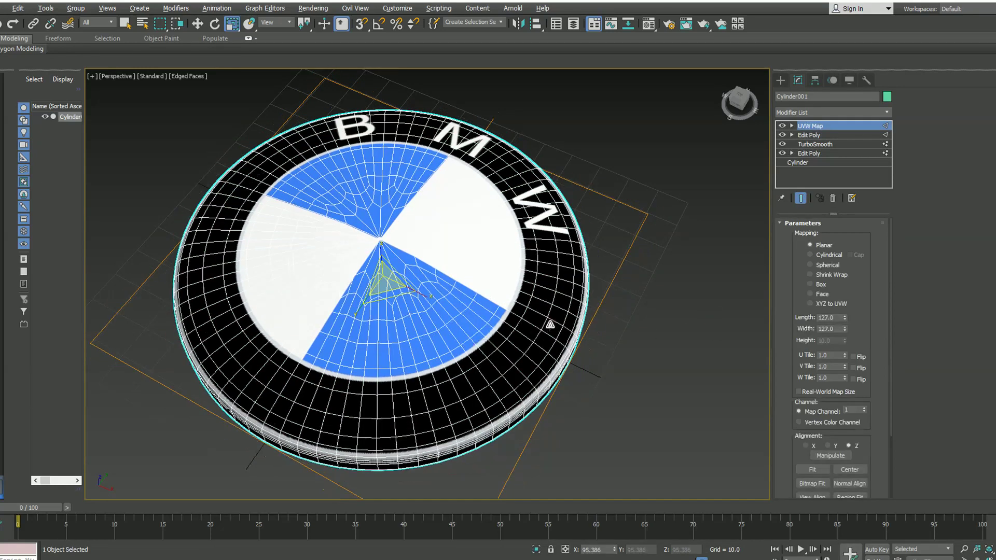
key("shift+q")
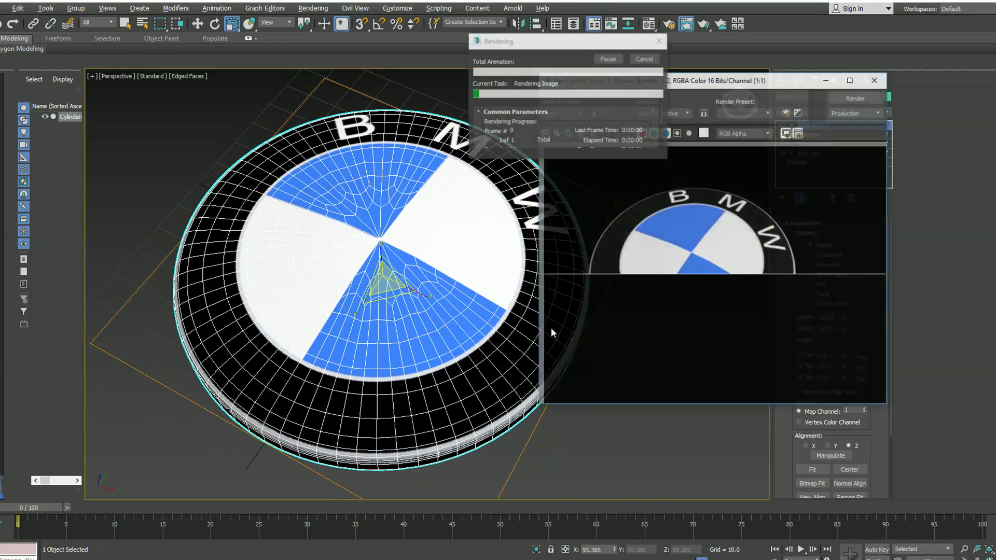